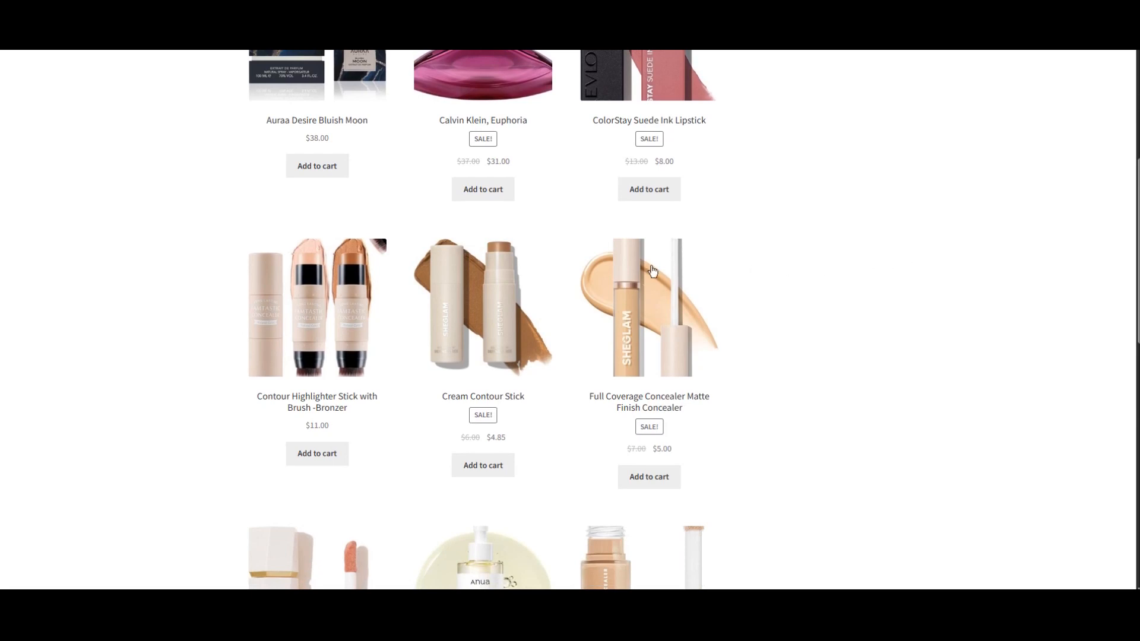
Open the Cream Contour Stick product page and examine its add-on offers and product recommendations.
left_click(484, 310)
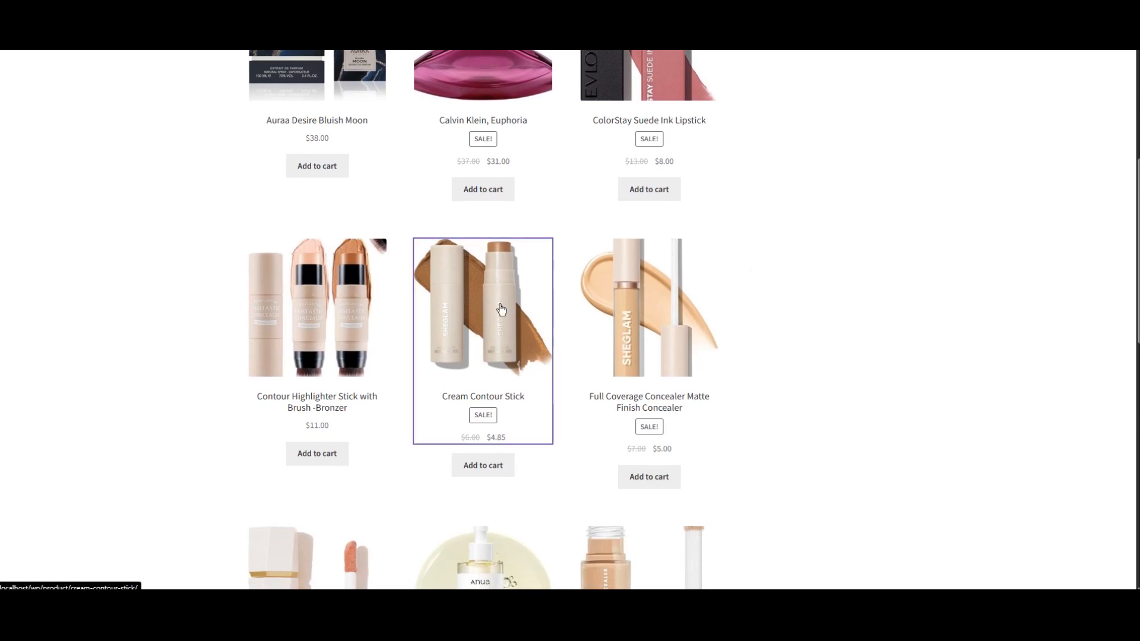
scroll(812, 318, "down", 1)
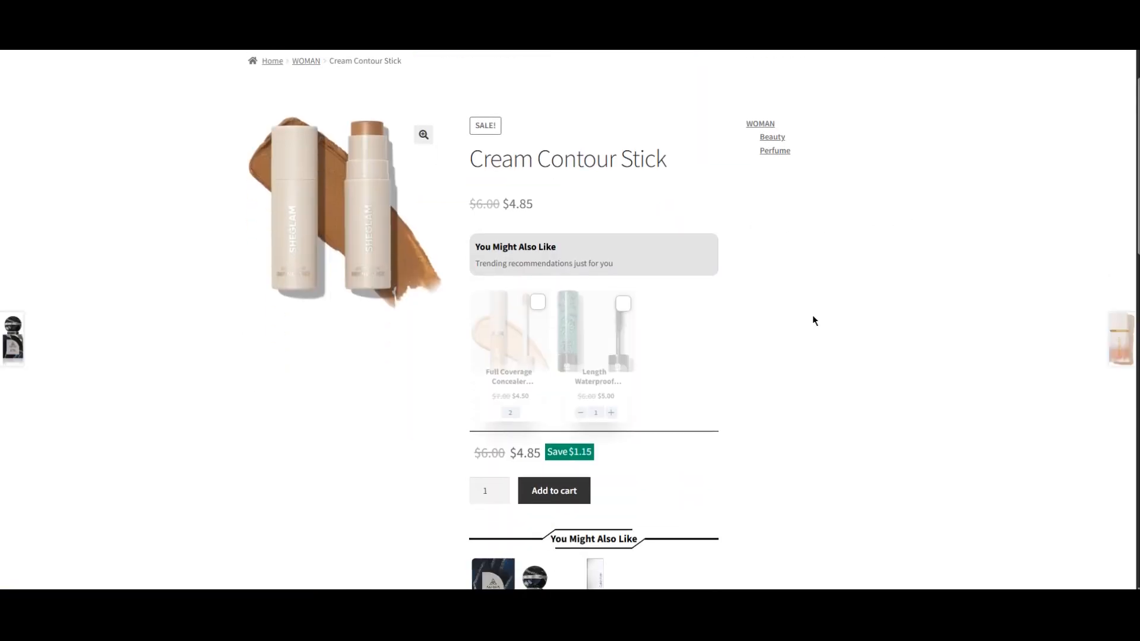
left_click(514, 344)
left_click(513, 344)
scroll(799, 325, "down", 1)
scroll(799, 326, "down", 3)
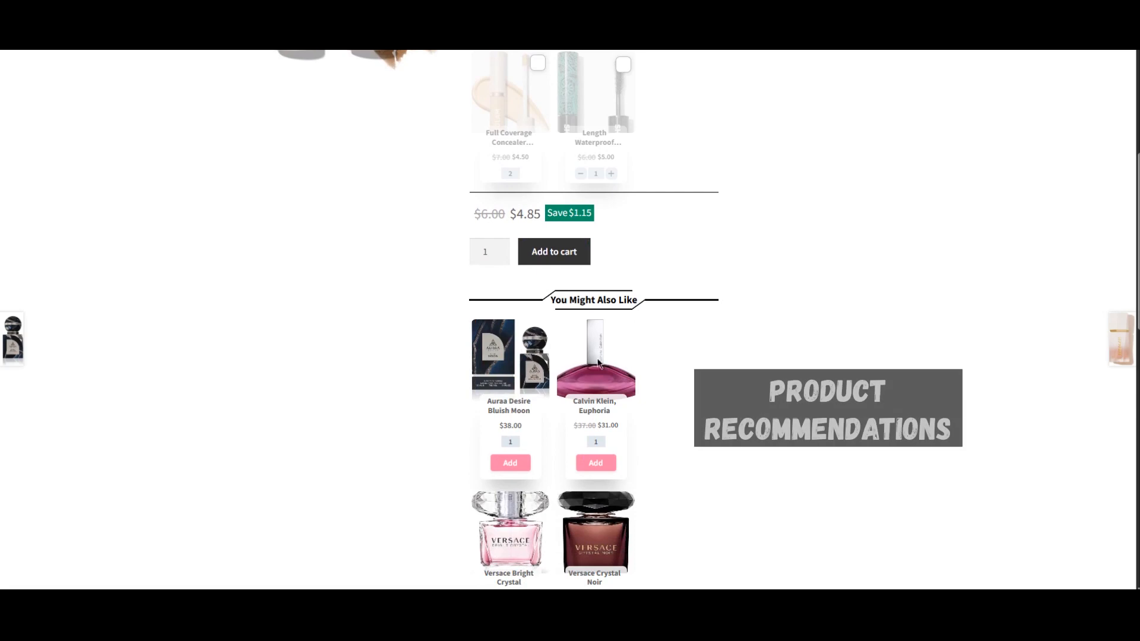
scroll(716, 361, "down", 3)
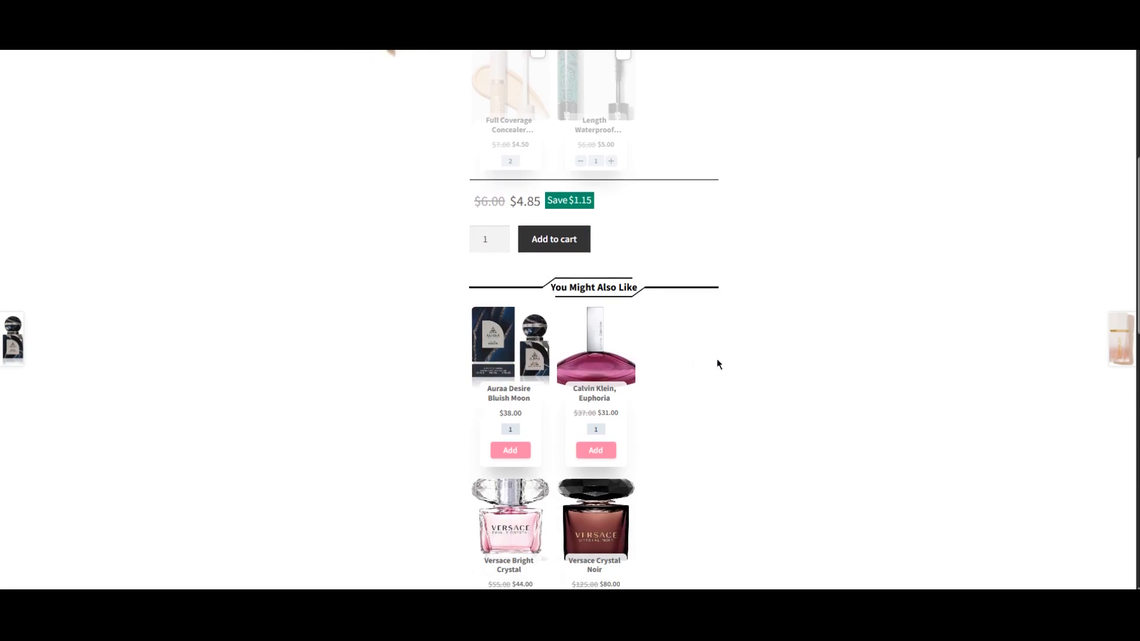
Browse through the Related Products carousel on the Cream Contour Stick page to its last slide.
scroll(719, 363, "down", 10)
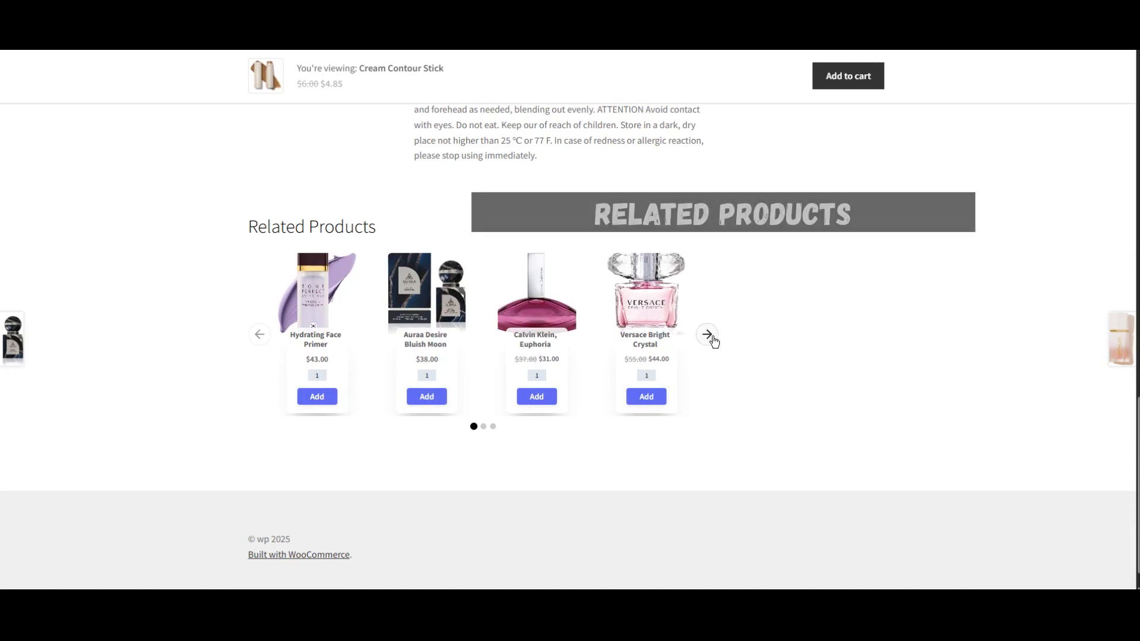
left_click(711, 336)
left_click(708, 335)
left_click(708, 335)
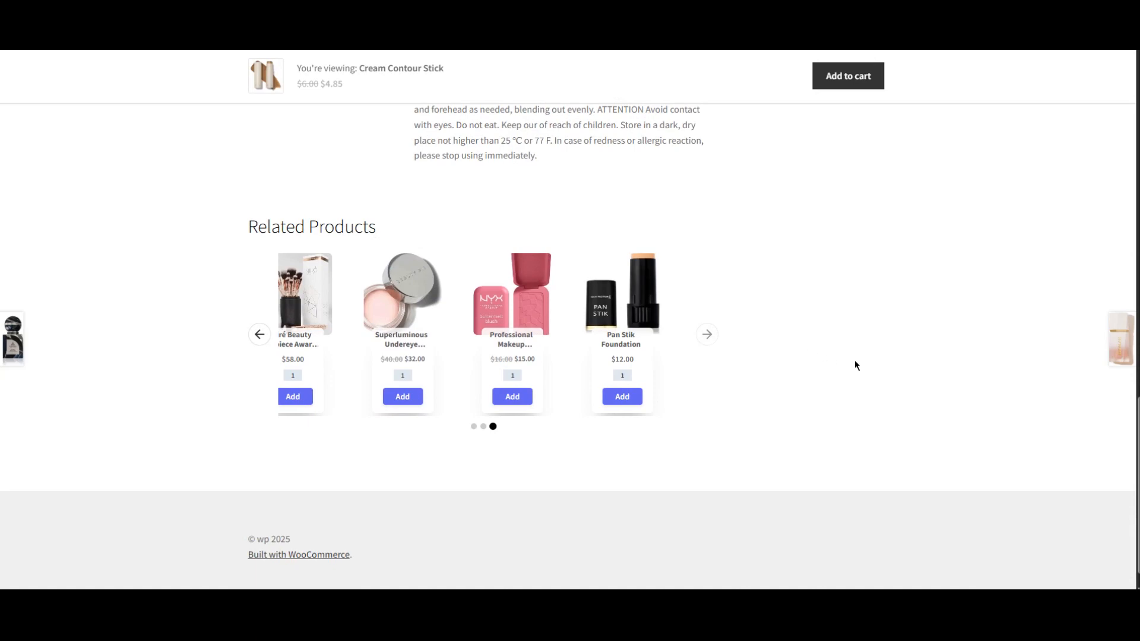
scroll(855, 360, "up", 3)
scroll(856, 359, "up", 10)
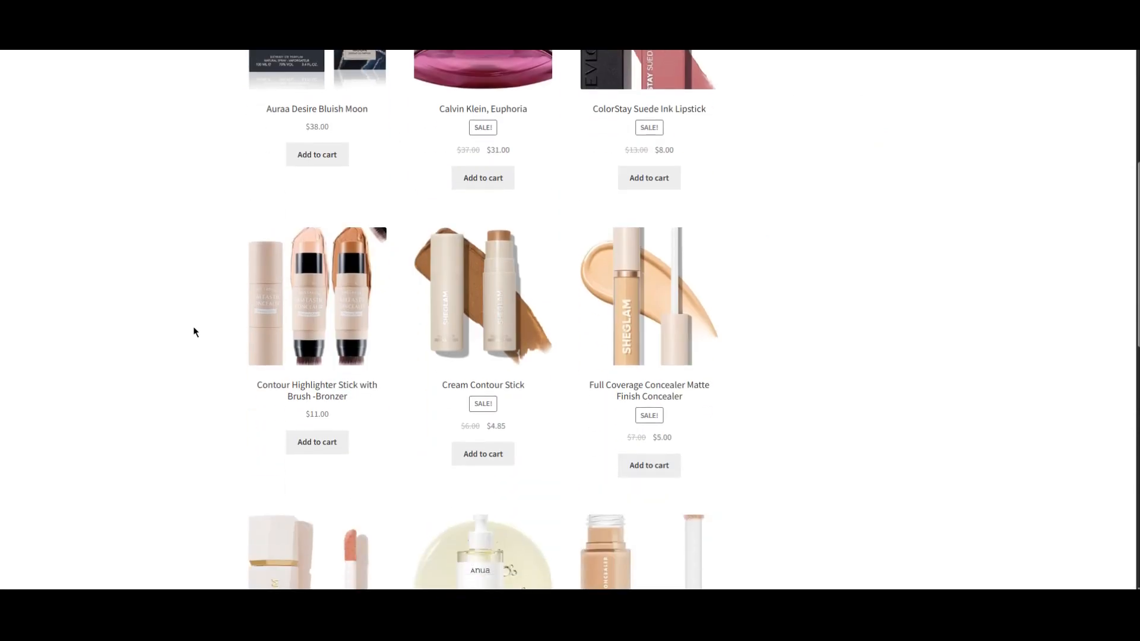
Open the Glow Bloom Long Lasting product page from the shop and examine its upsell offers.
scroll(196, 320, "down", 4)
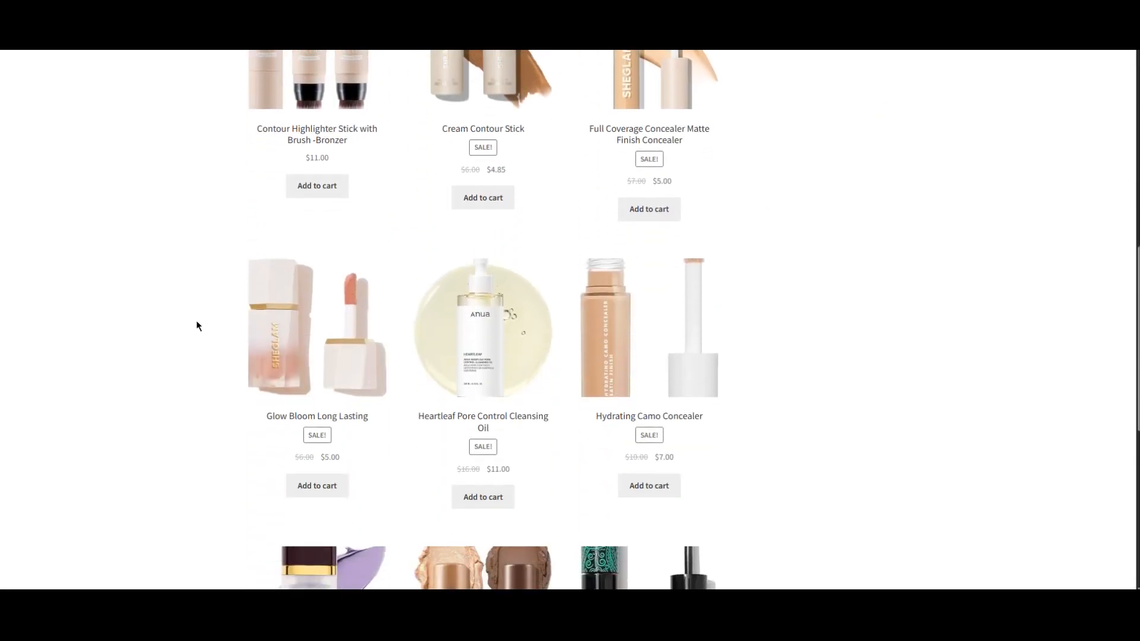
left_click(319, 364)
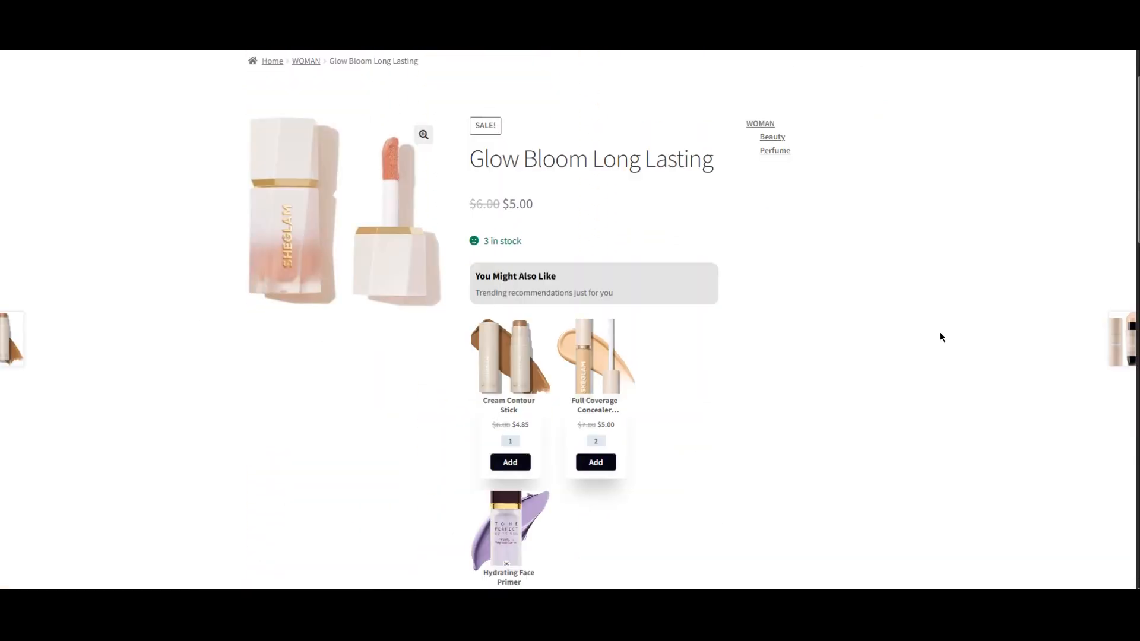
scroll(941, 334, "down", 2)
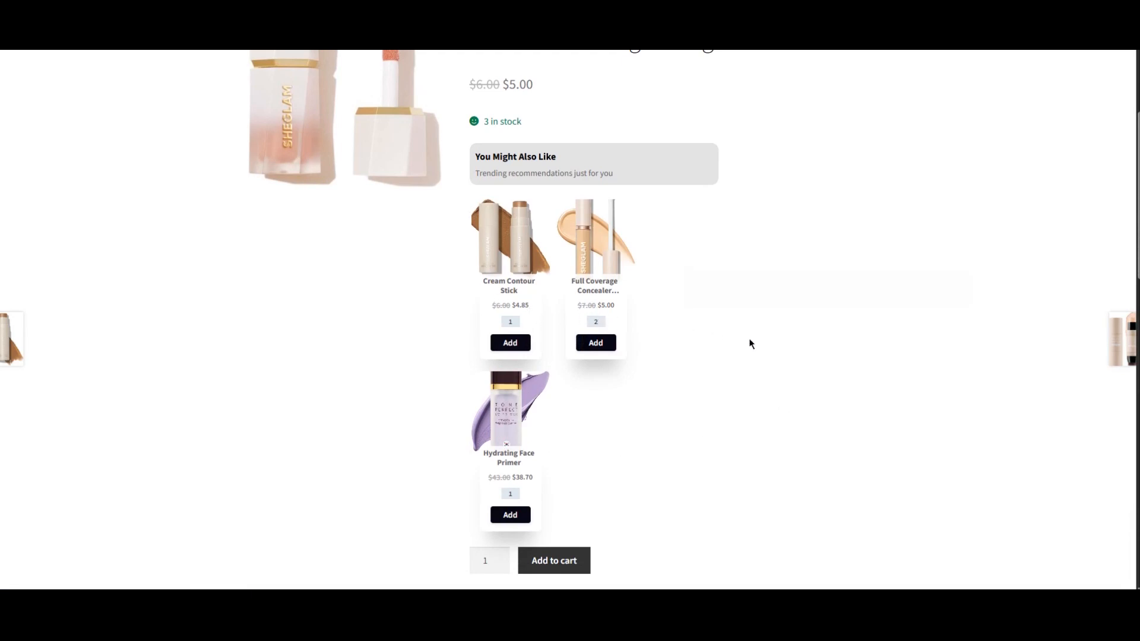
scroll(784, 338, "up", 3)
View the cart and proceed to checkout, examining the upsell offers shown on both pages.
mouse_move(779, 88)
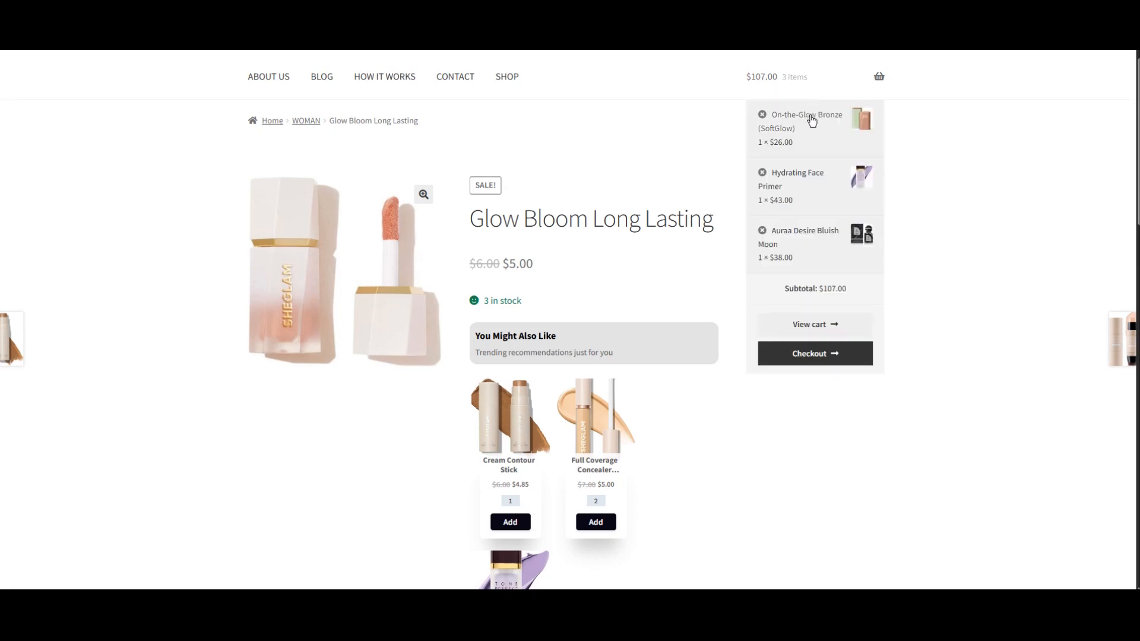
left_click(795, 326)
scroll(860, 335, "down", 3)
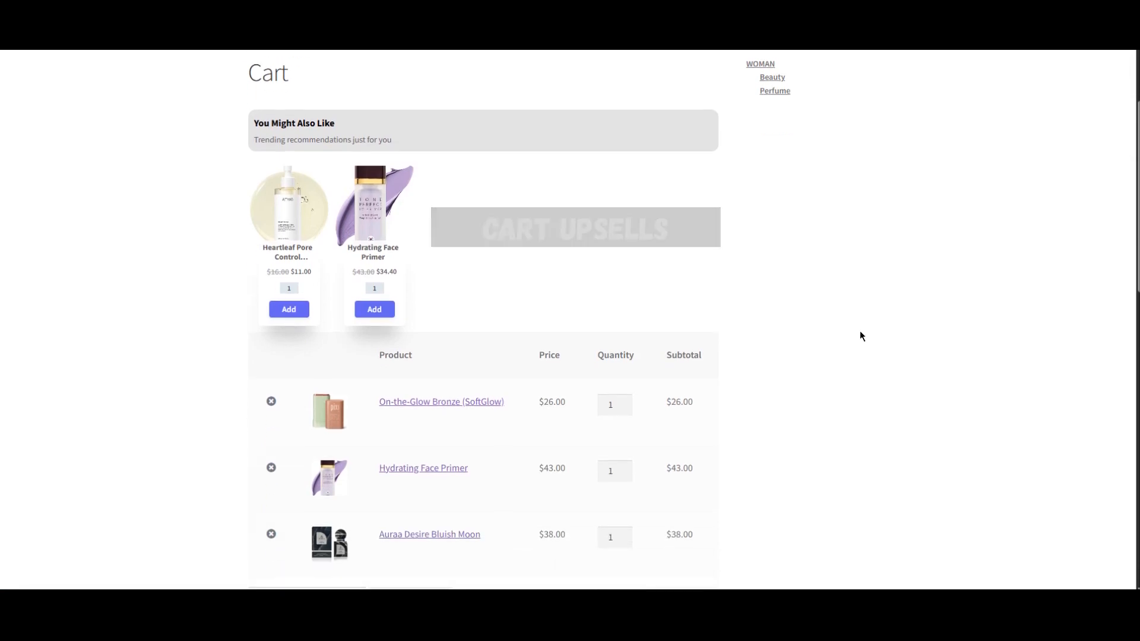
scroll(861, 332, "down", 5)
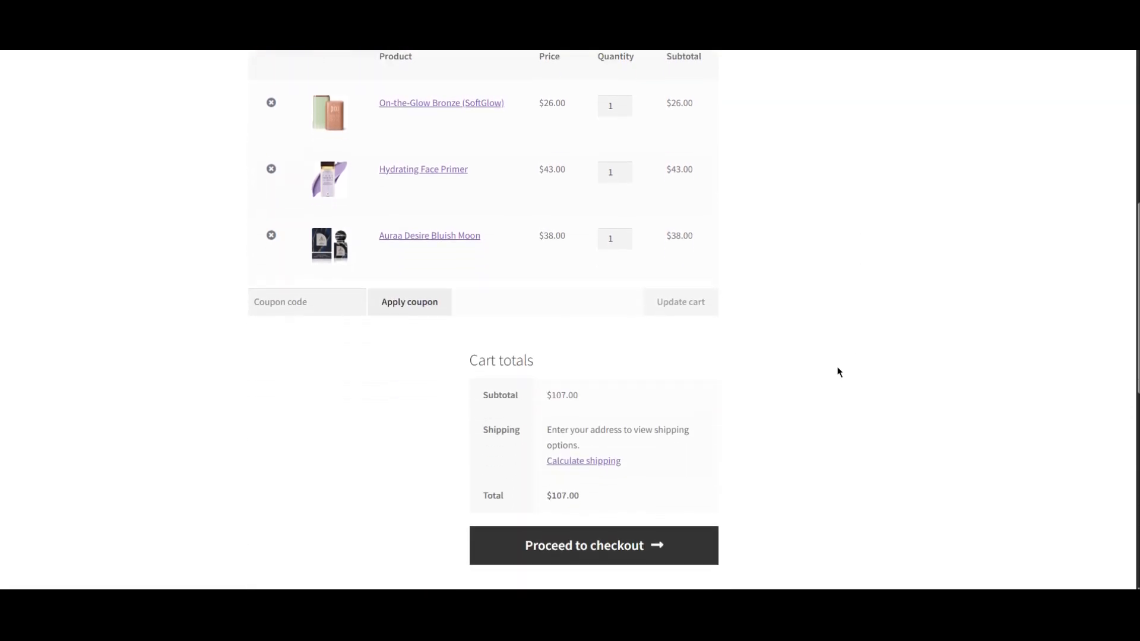
left_click(635, 543)
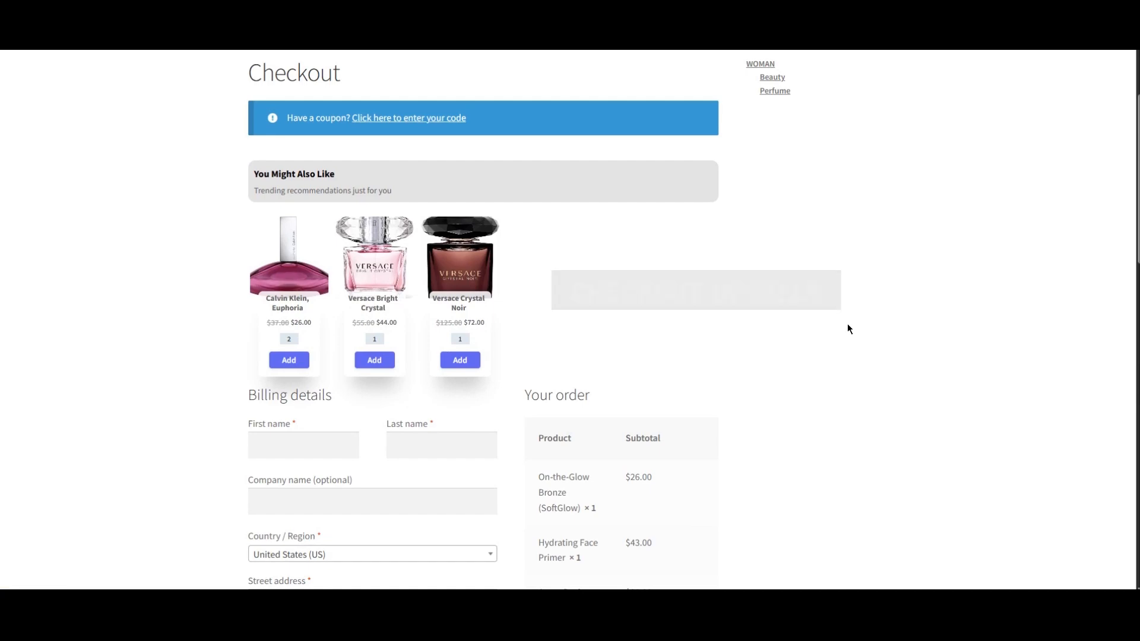
scroll(847, 328, "down", 2)
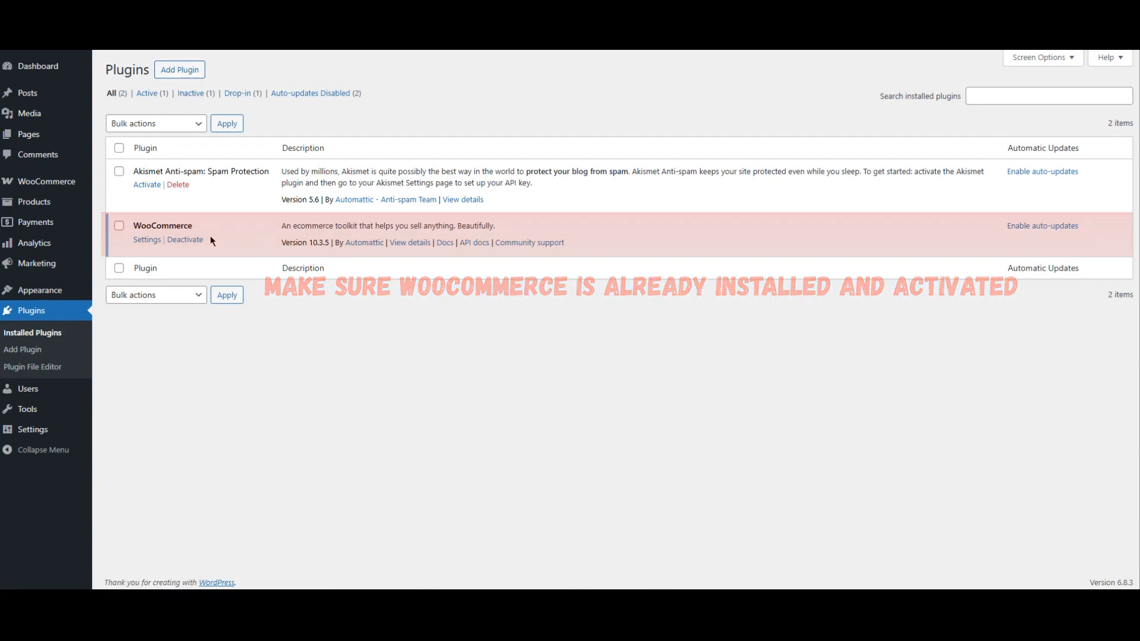
Search the WordPress plugin directory for "asanaplugins", and install and activate Easy Upsells, Related Products & Product Recommendations for WooCommerce.
left_click(188, 78)
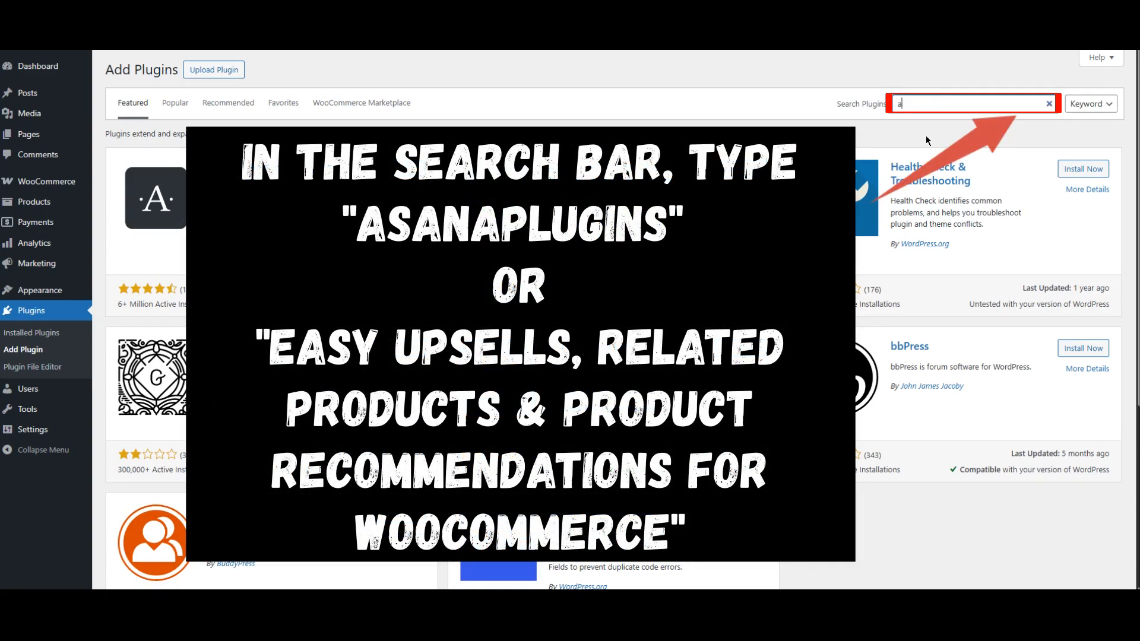
type("asanaplugins")
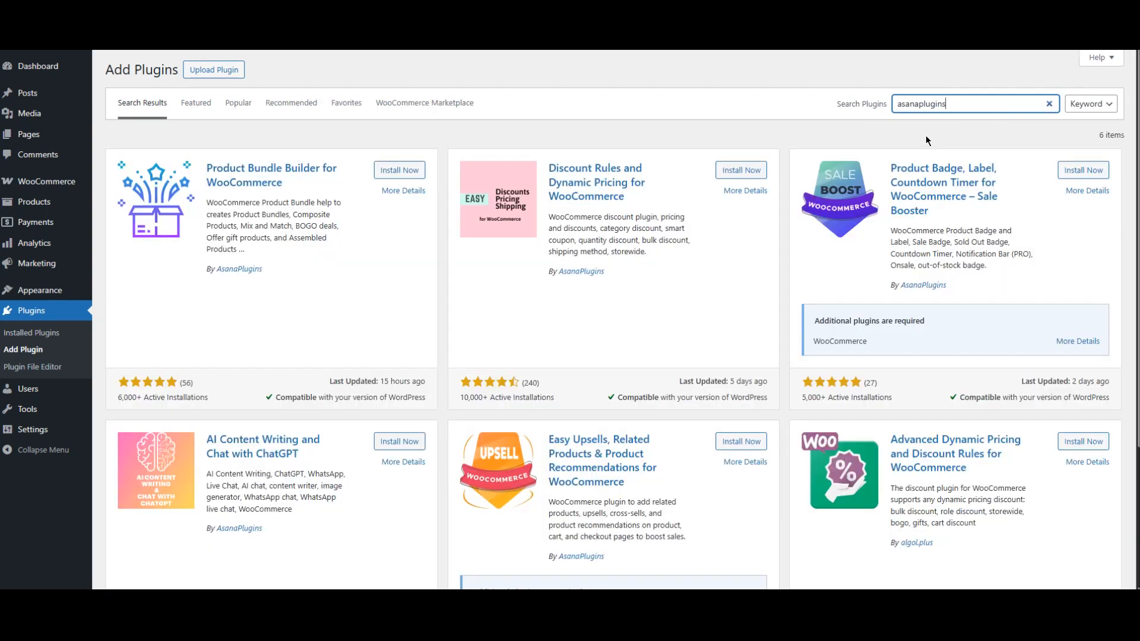
scroll(864, 284, "down", 3)
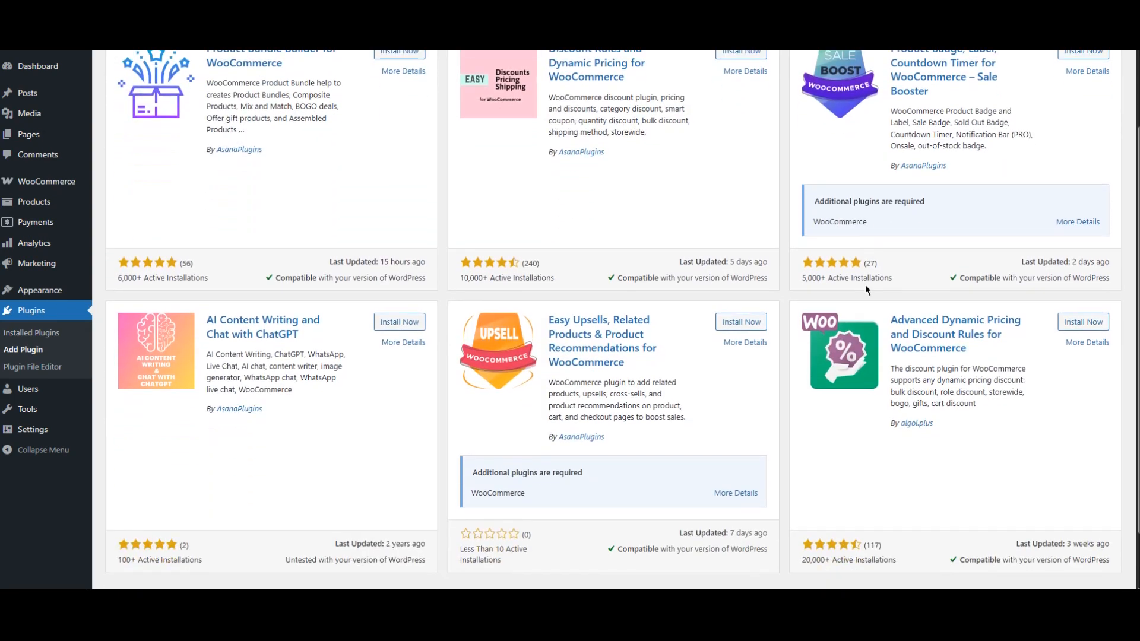
scroll(865, 284, "down", 1)
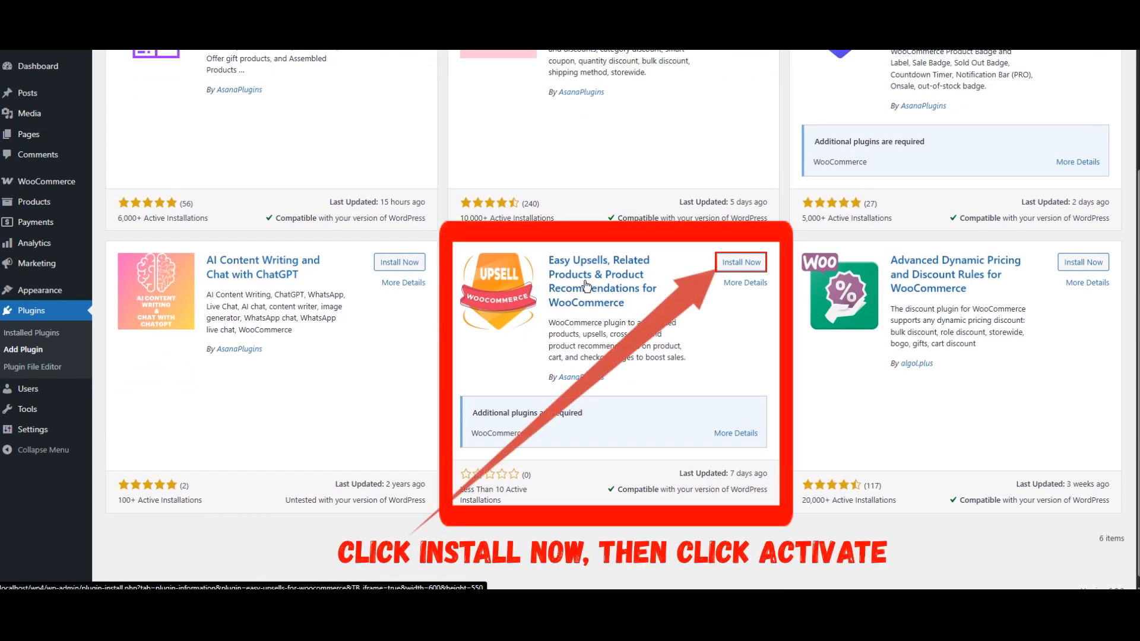
left_click(741, 265)
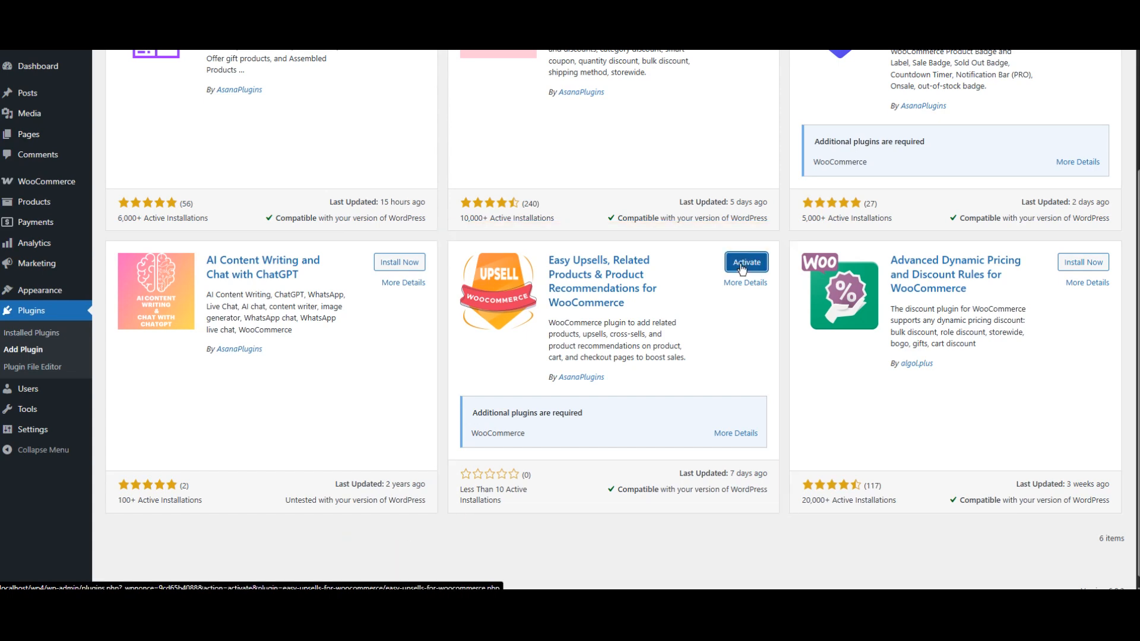
left_click(743, 264)
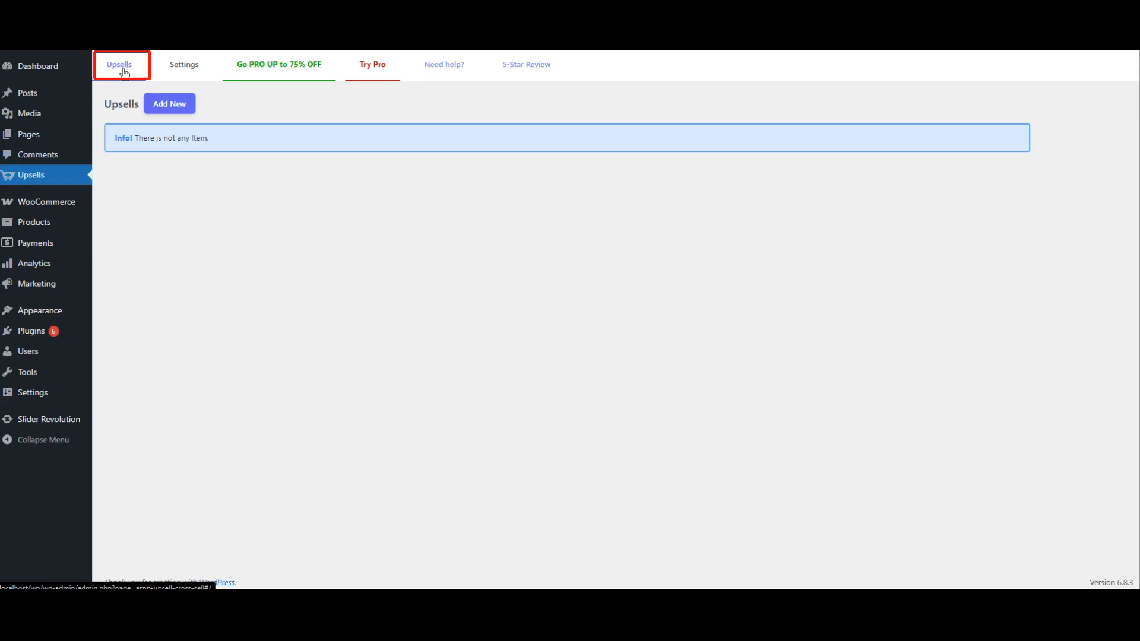
Create a new Product Upsell (Grid) from the templates filtered to Product Page and Upsell.
left_click(171, 110)
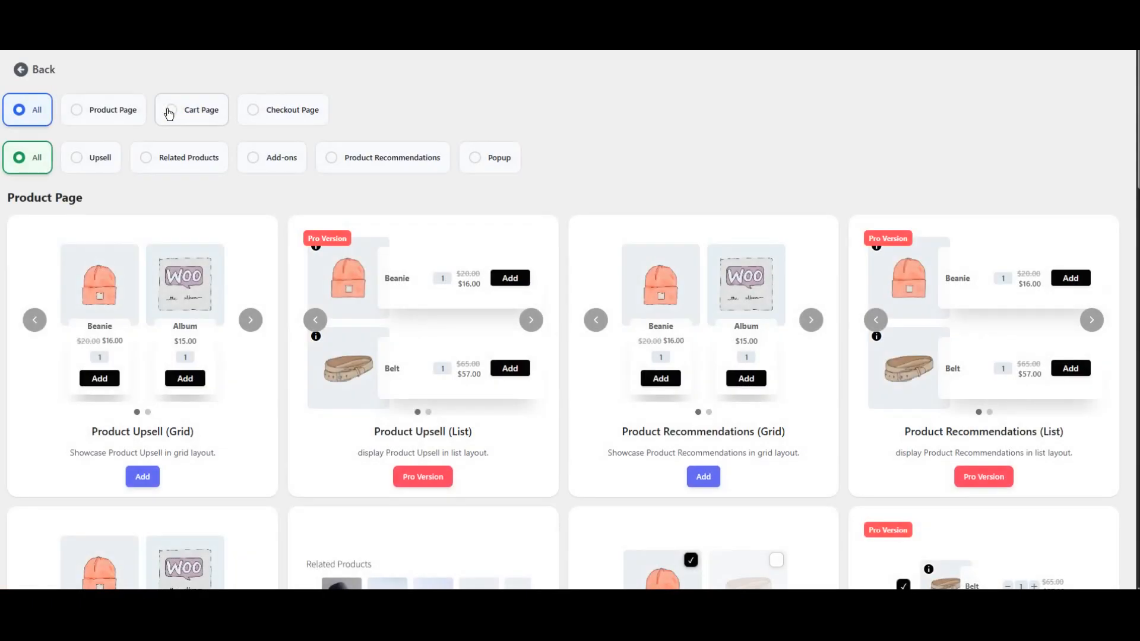
left_click(108, 121)
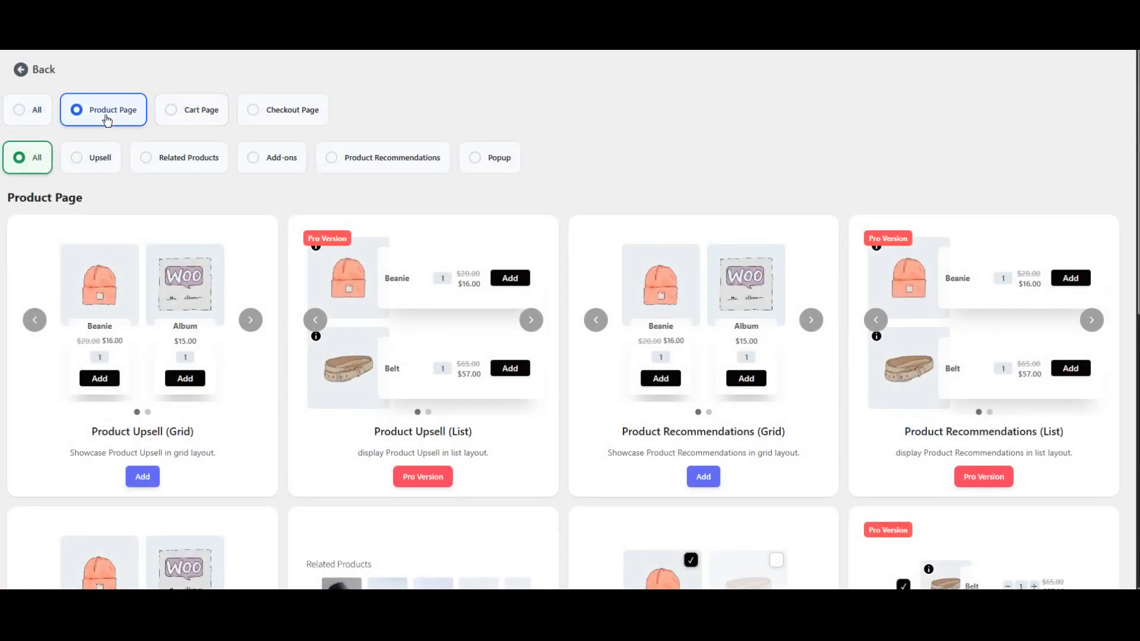
left_click(103, 161)
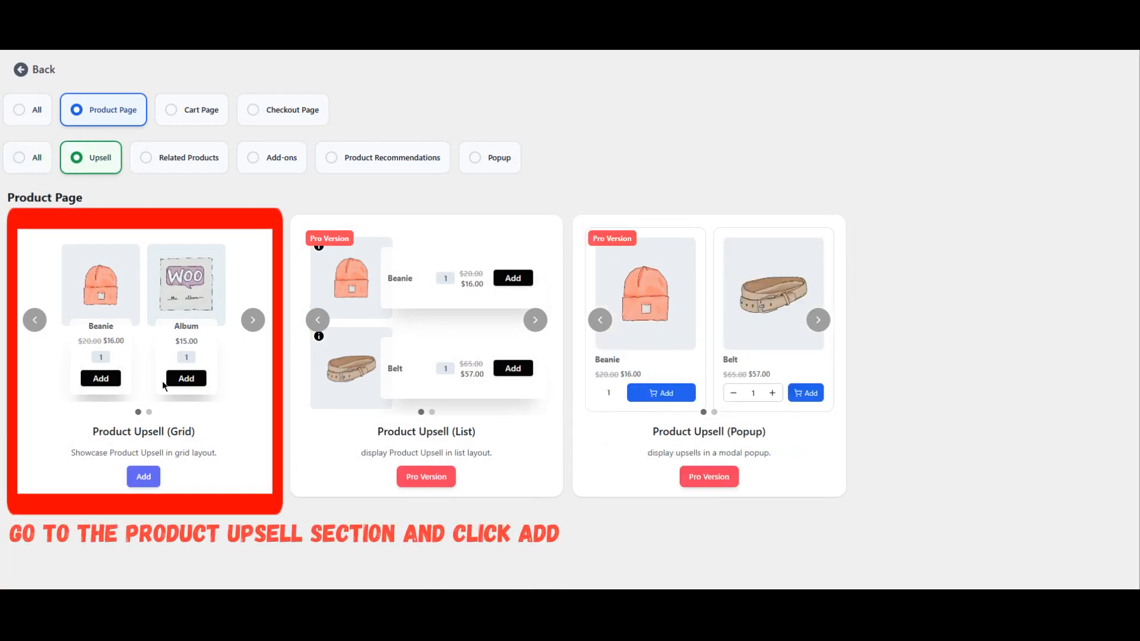
left_click(253, 321)
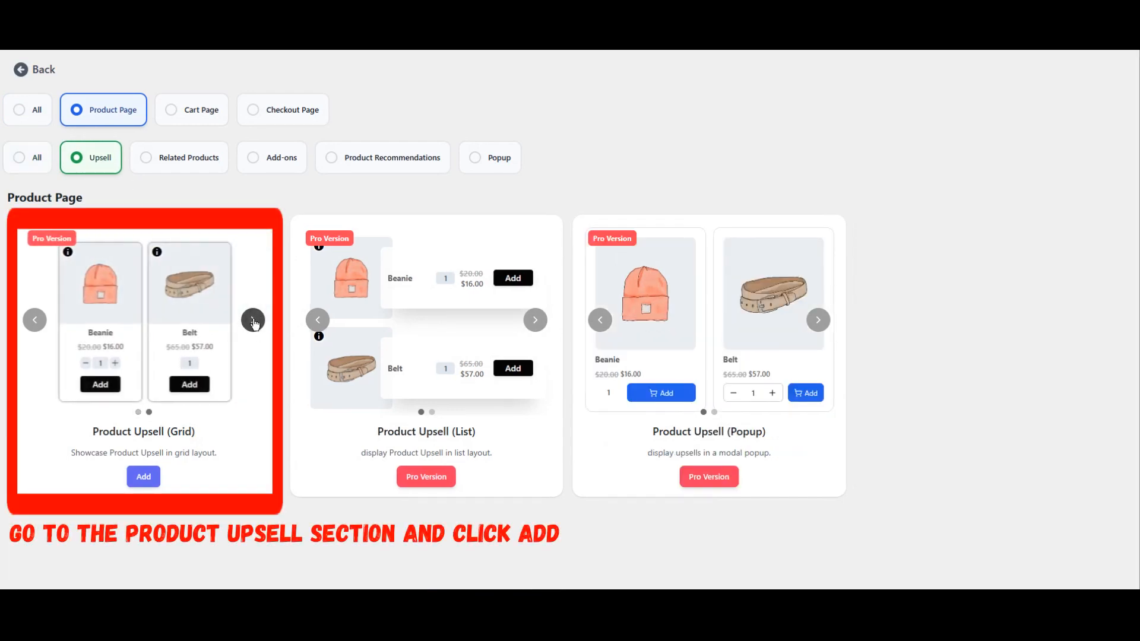
left_click(253, 320)
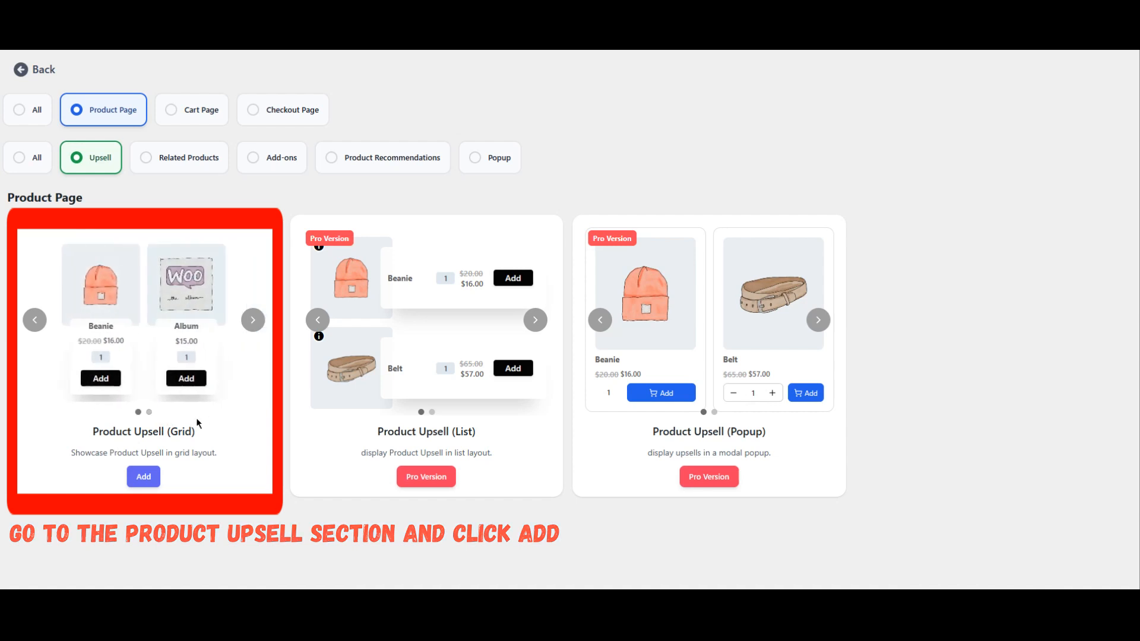
left_click(145, 478)
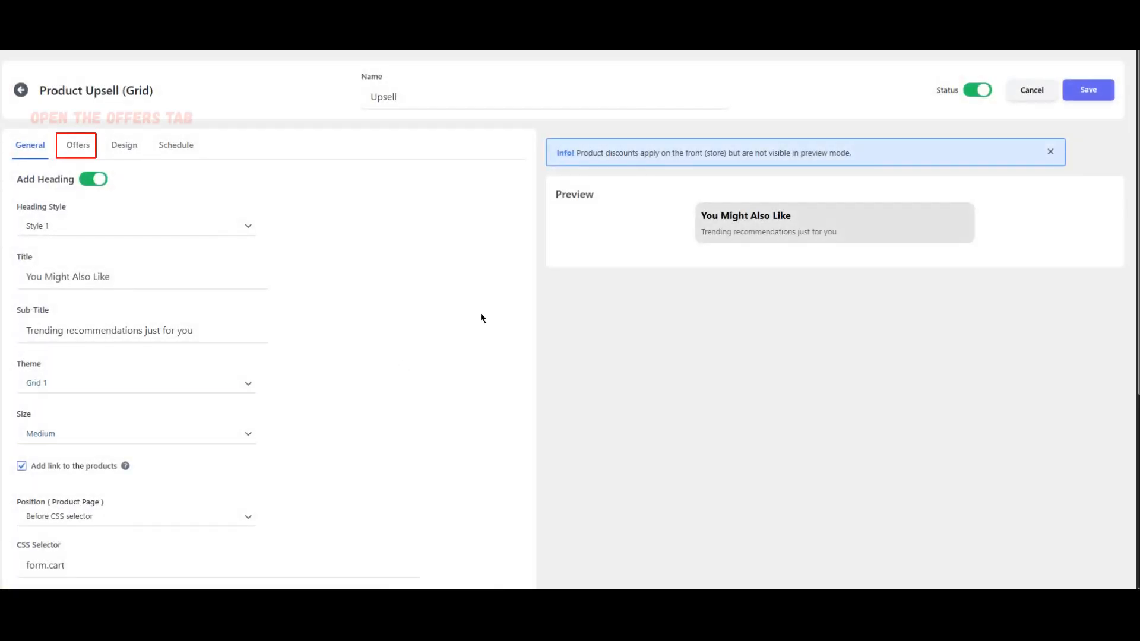
Add a first offer to the upsell with Cream Contour Stick (#505) as its default product.
left_click(77, 150)
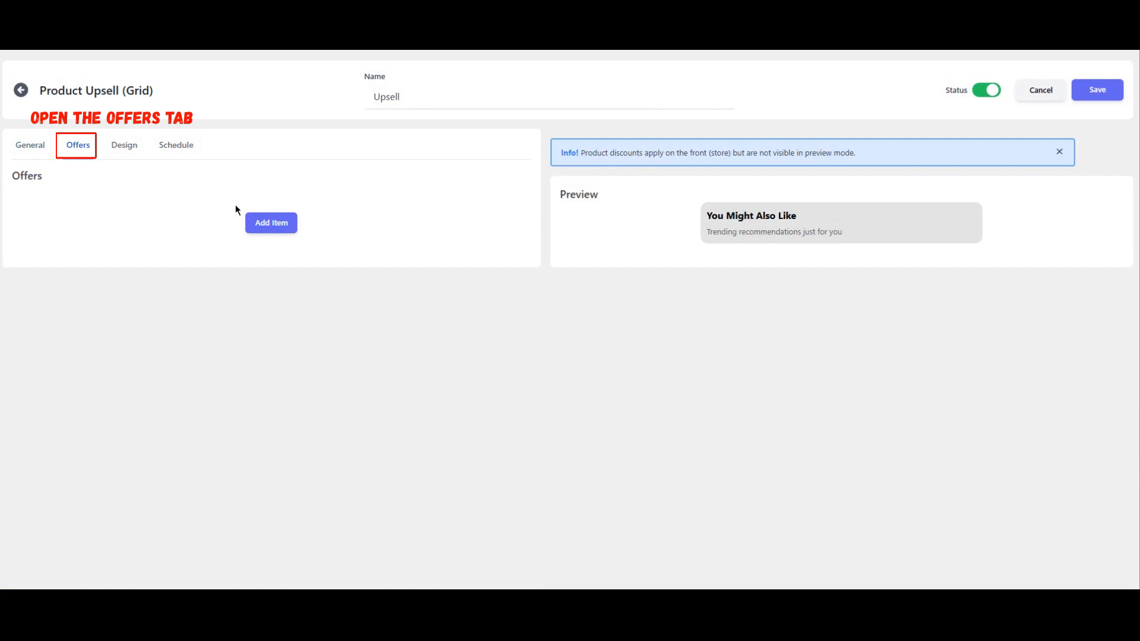
left_click(264, 227)
left_click(113, 280)
type("cre")
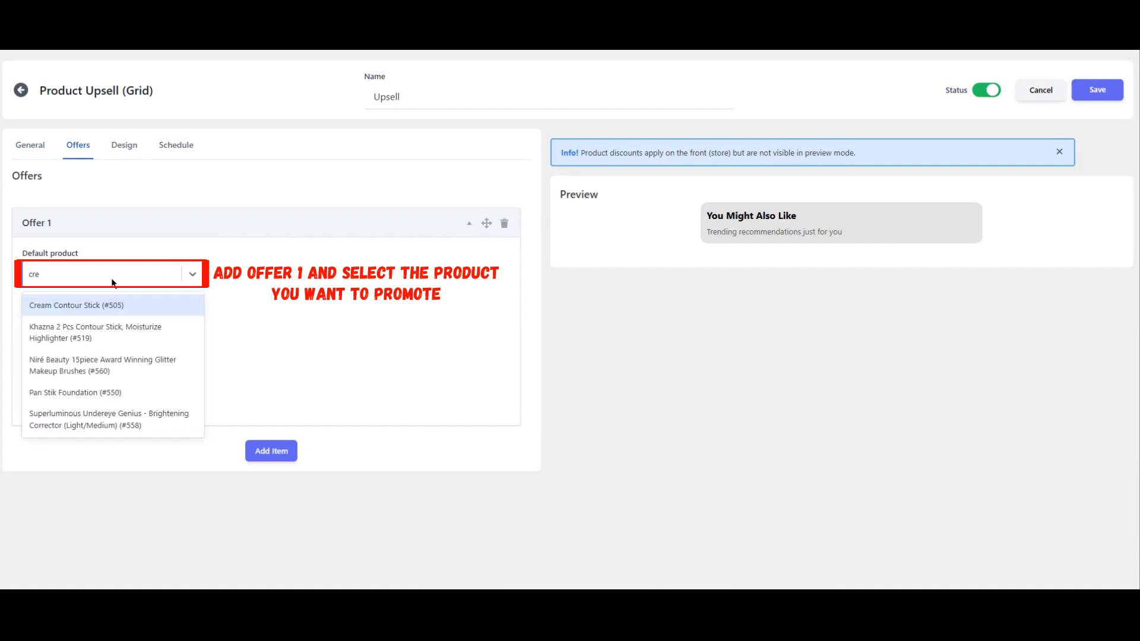
left_click(92, 298)
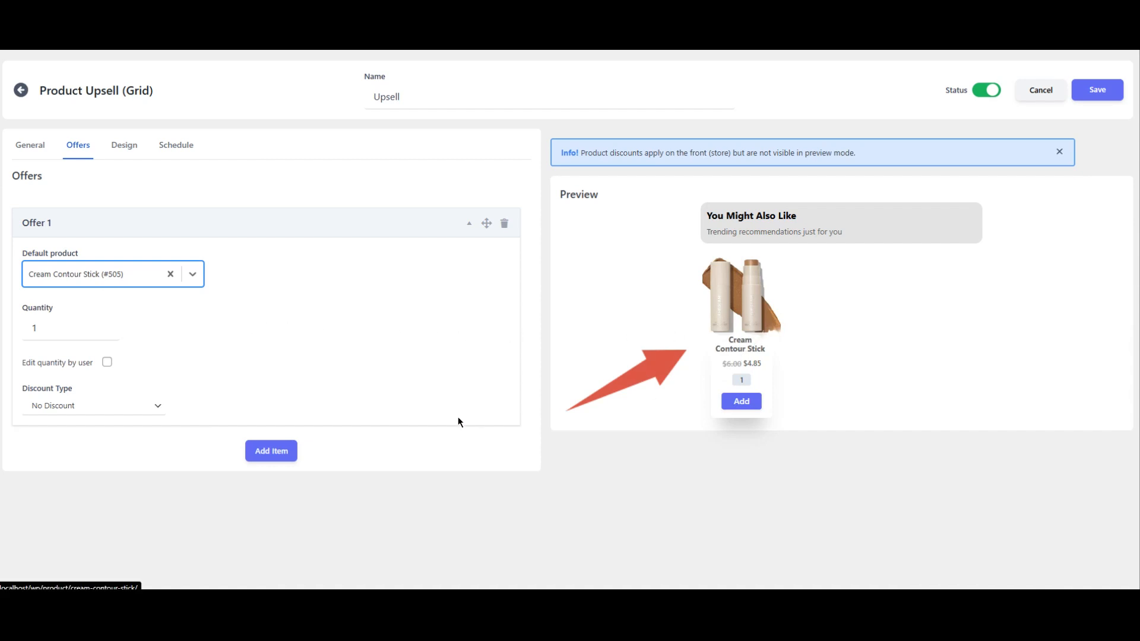
Add a second offer with Full Coverage Concealer Matte Finish Concealer (#537) as its default product.
left_click(272, 451)
scroll(340, 320, "down", 3)
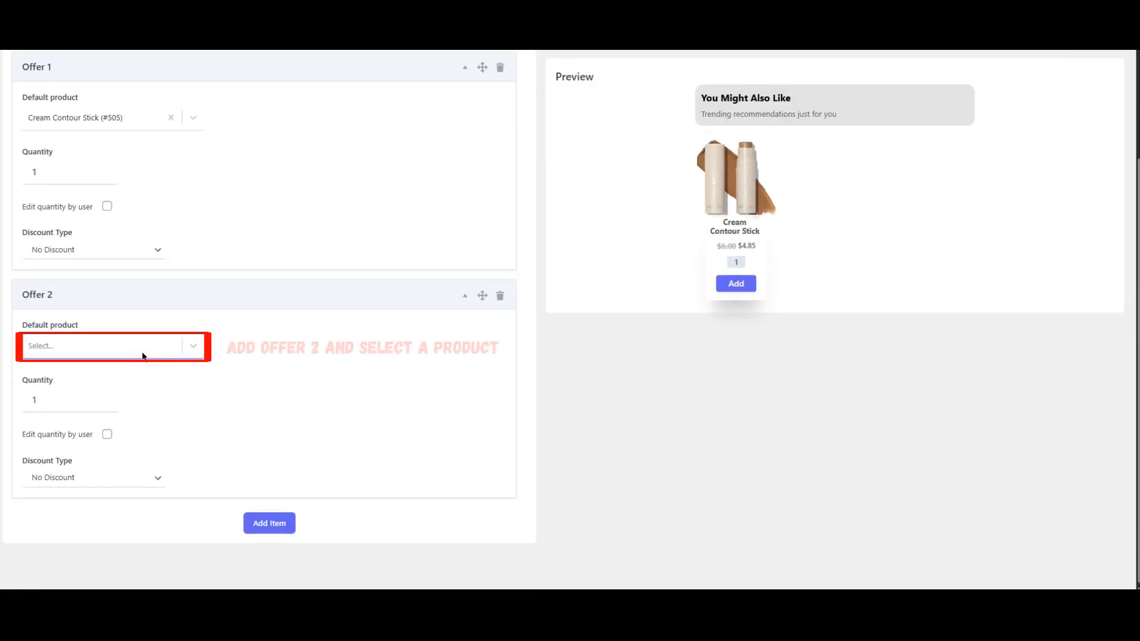
left_click(116, 350)
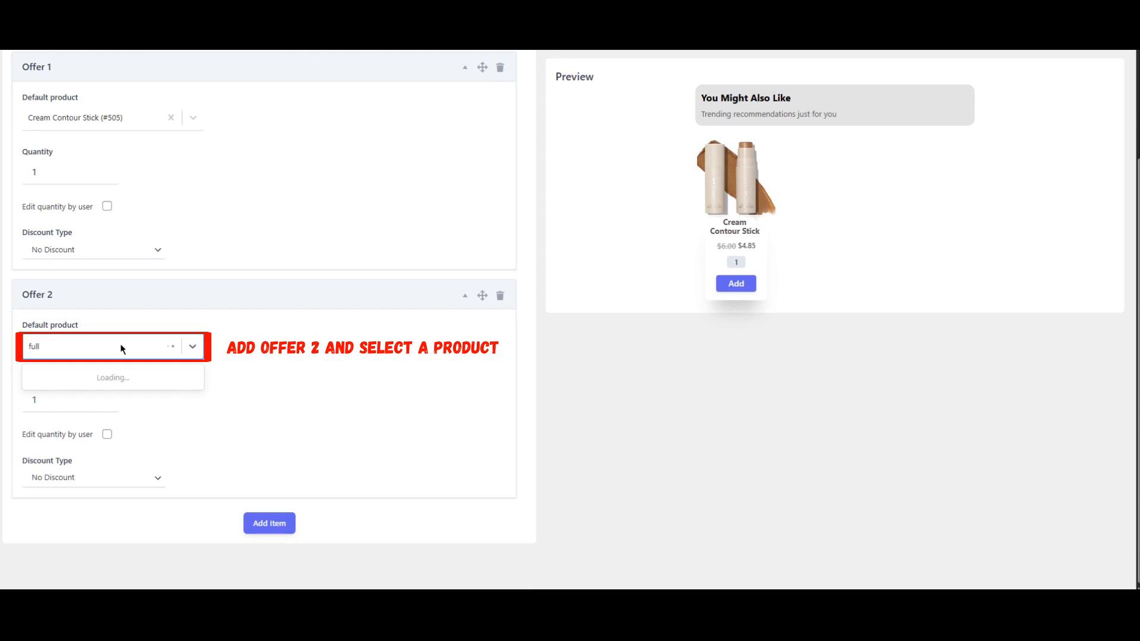
type("full")
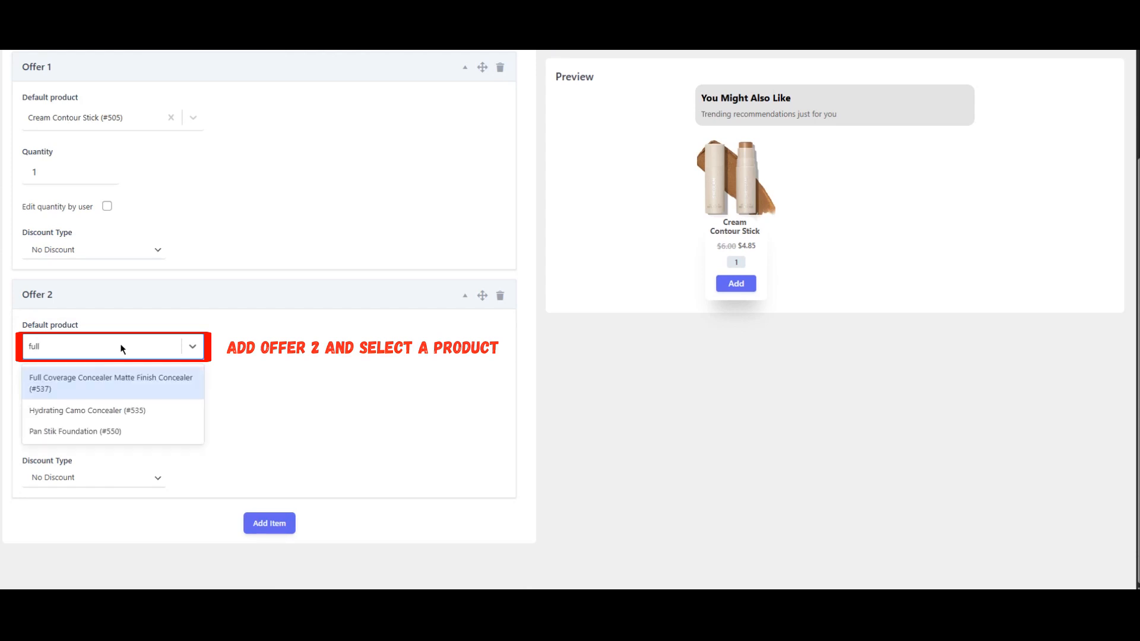
left_click(105, 384)
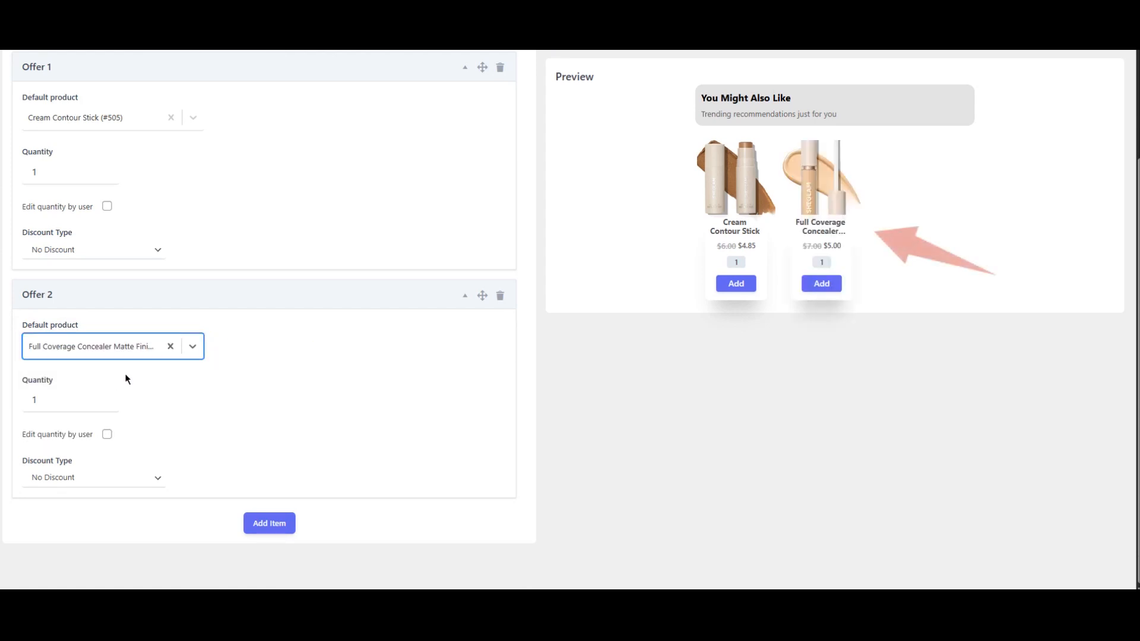
left_click(287, 435)
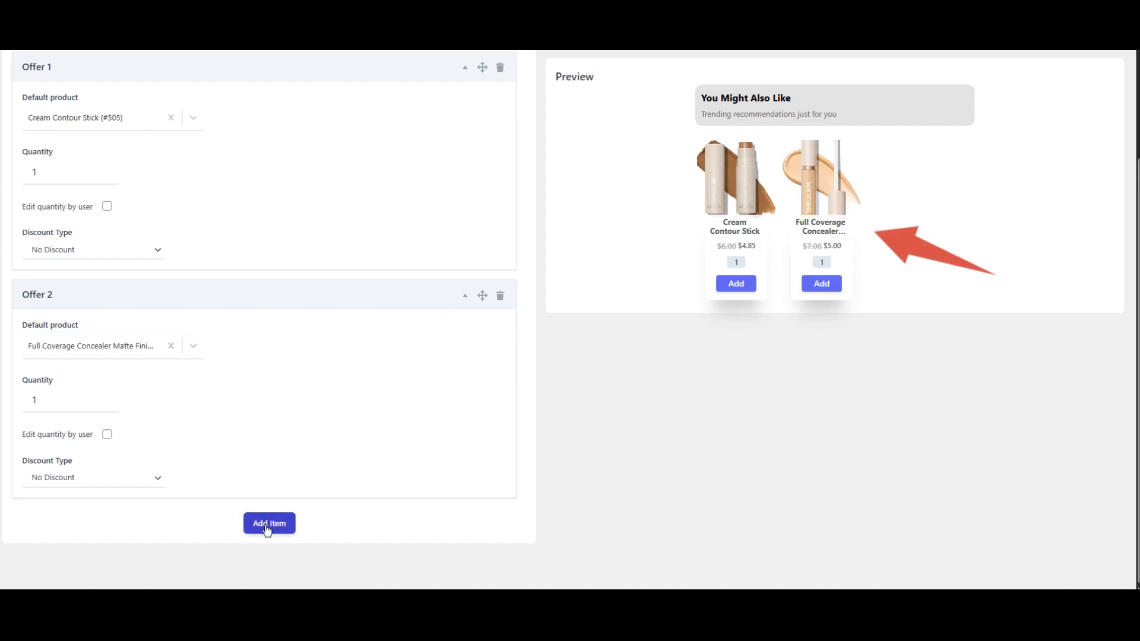
Add a third offer with Hydrating Face Primer (#546) as its default product.
left_click(267, 526)
scroll(341, 420, "down", 3)
left_click(90, 398)
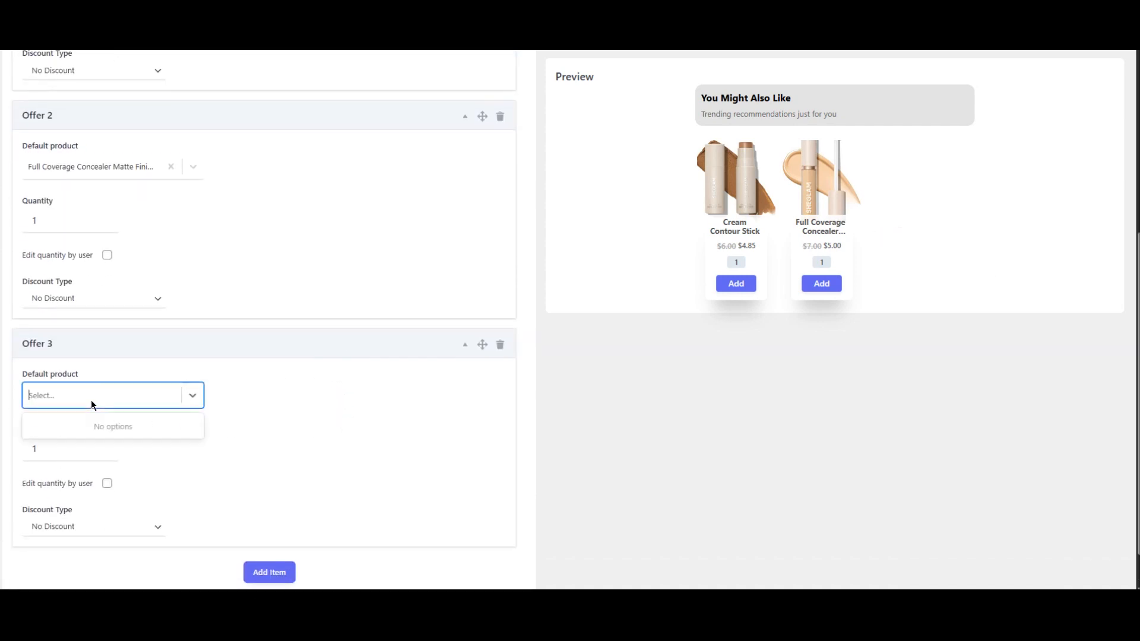
type("hydr")
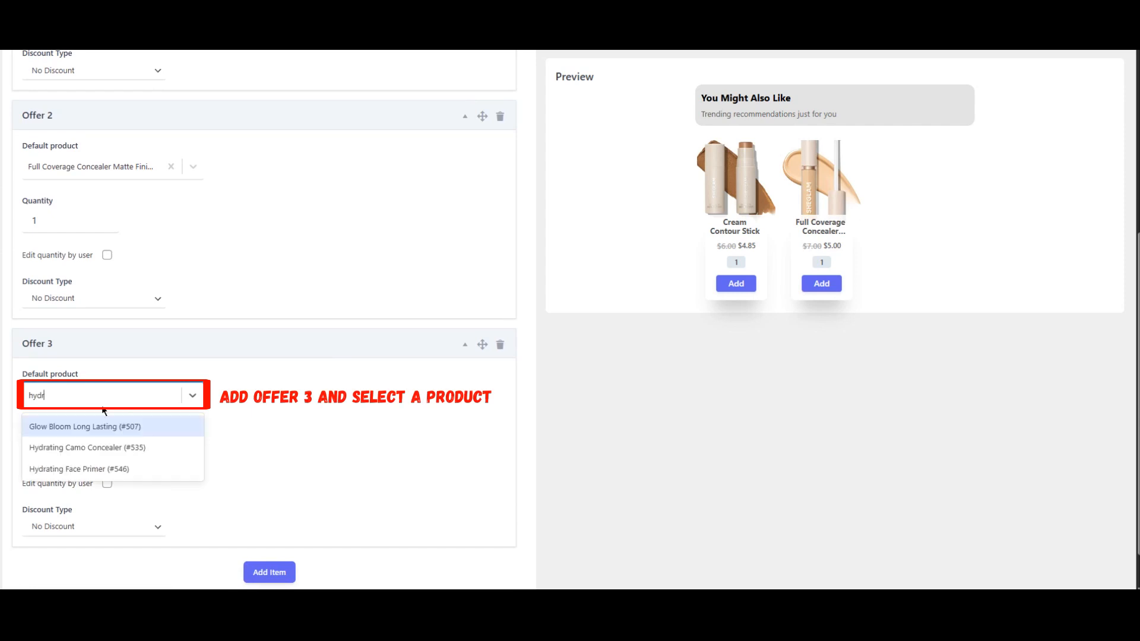
left_click(95, 469)
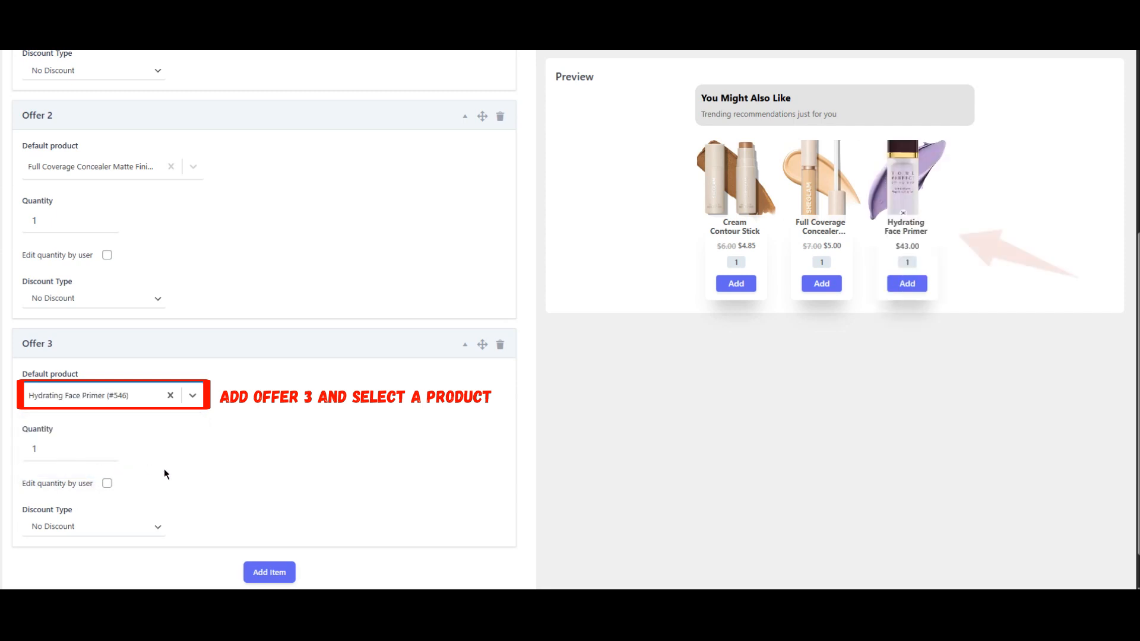
Set Offer 3's discount type to Percentage with a discount amount of 10.
left_click(113, 524)
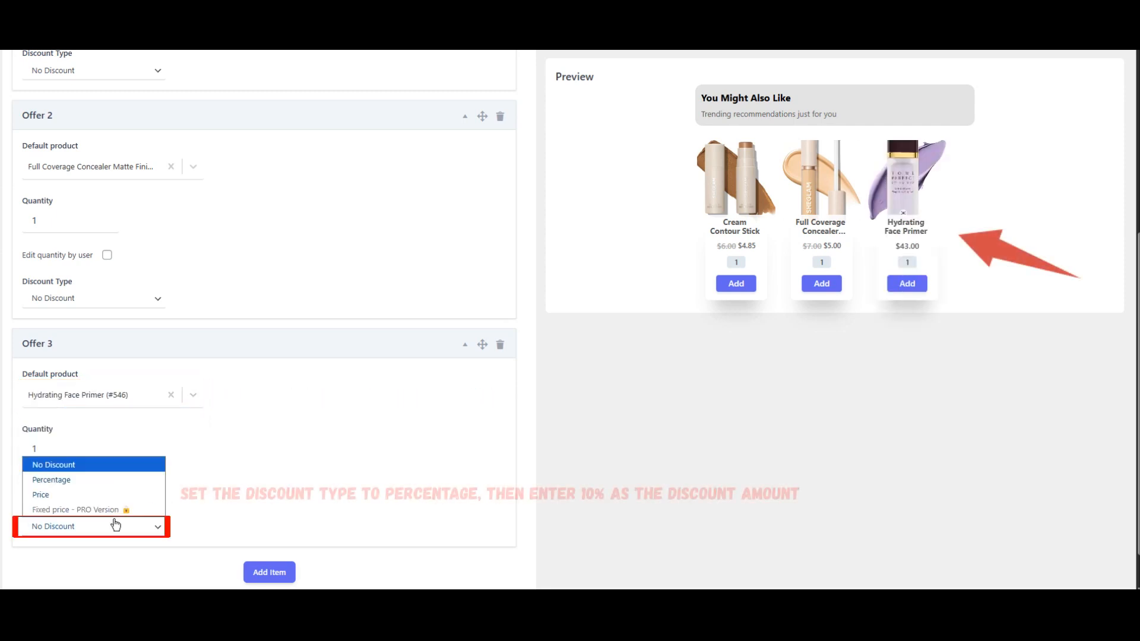
left_click(84, 481)
left_click(209, 519)
type("10")
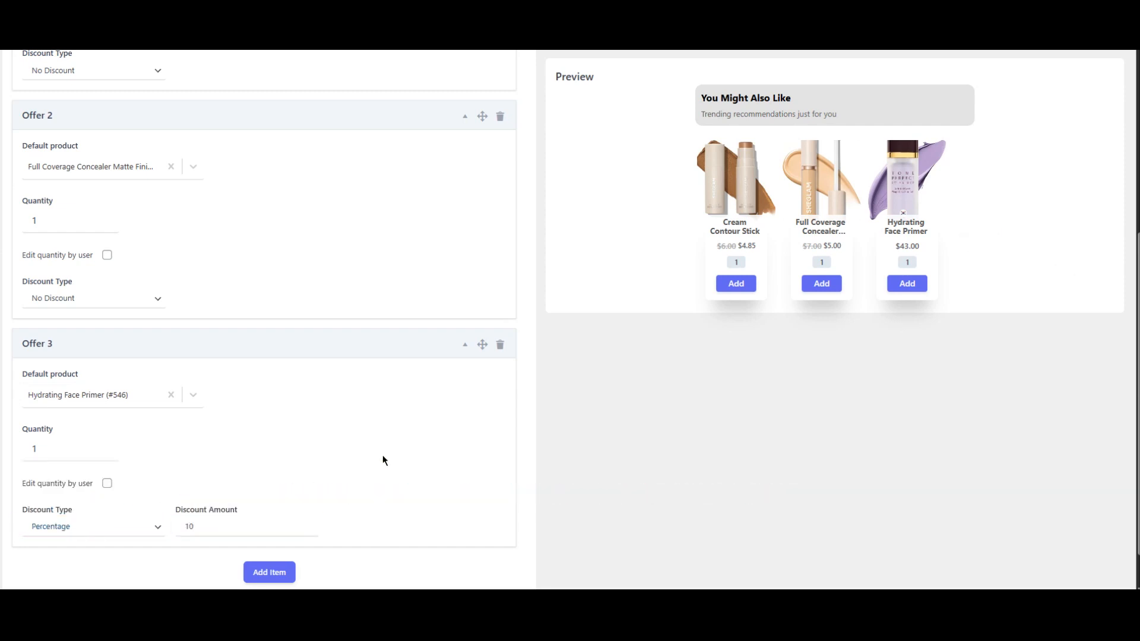
Try heading Style 2 in the upsell's general settings and switch the heading back to Style 1.
scroll(383, 459, "up", 5)
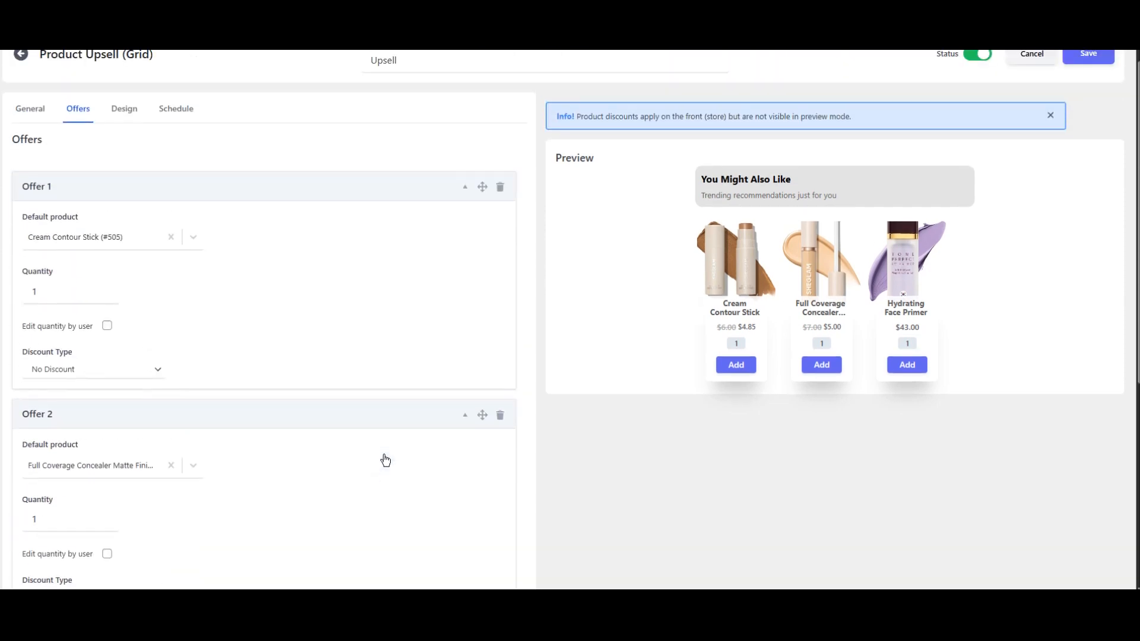
scroll(384, 459, "up", 1)
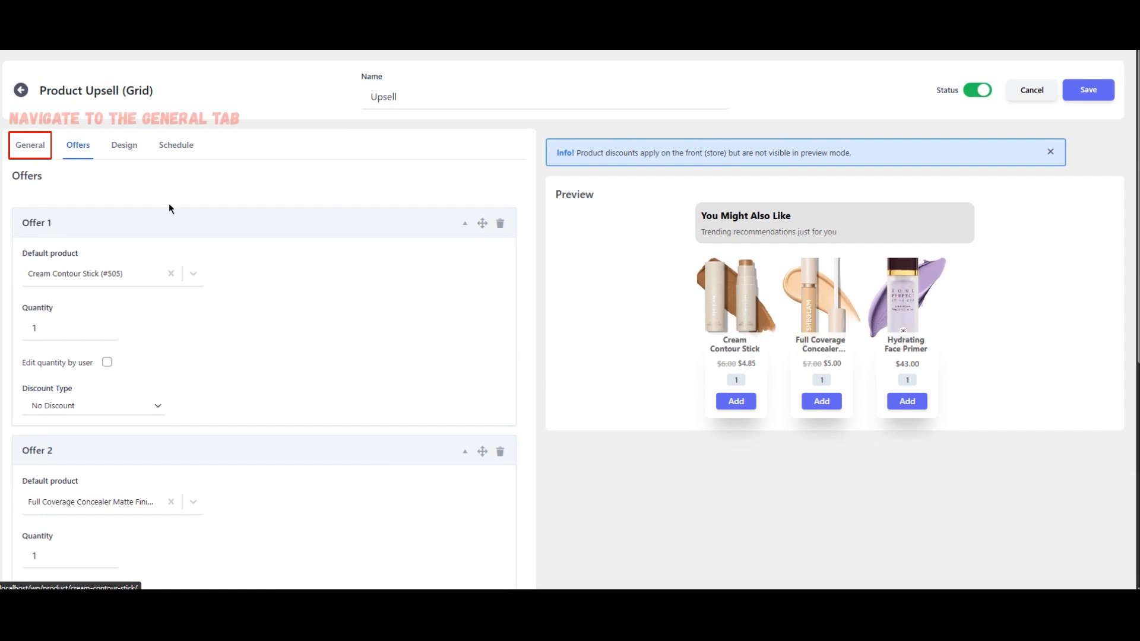
left_click(31, 149)
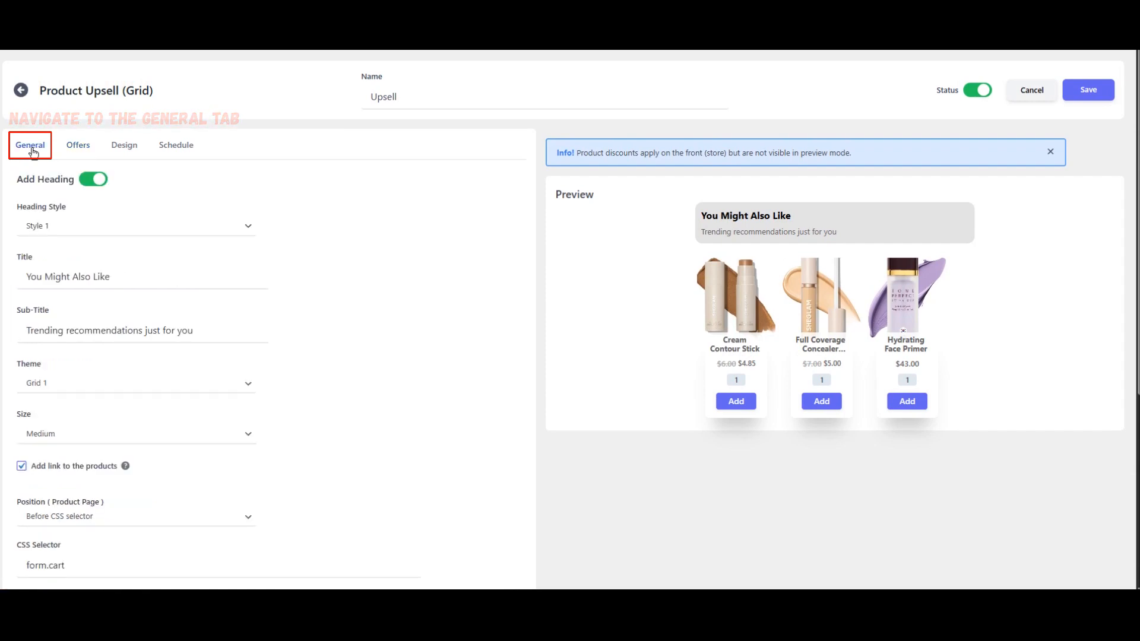
left_click(131, 225)
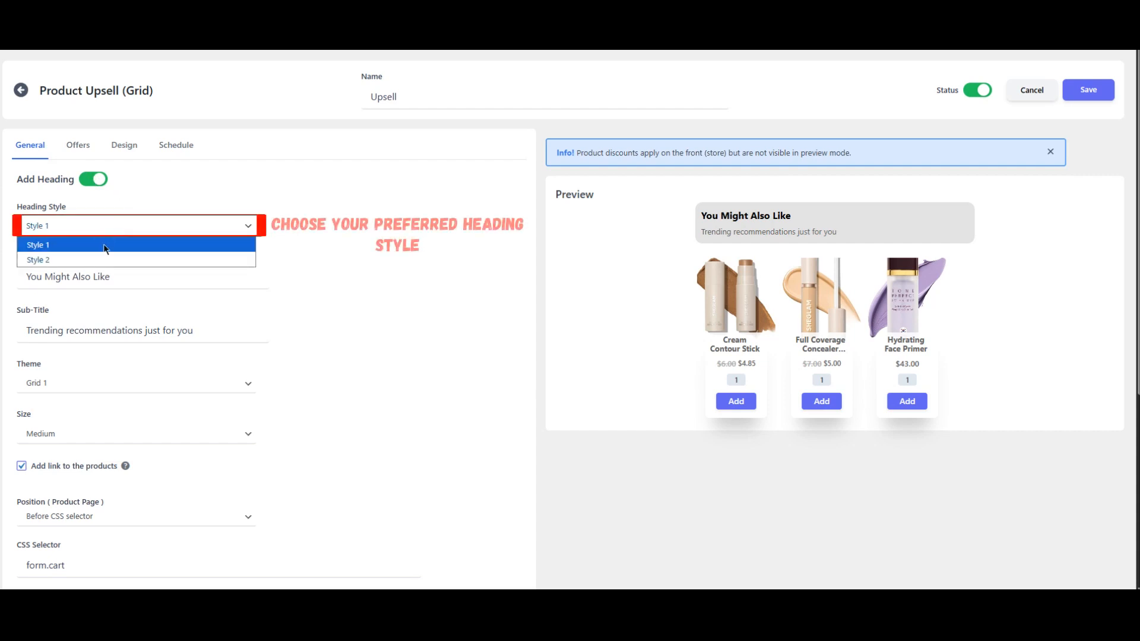
left_click(42, 257)
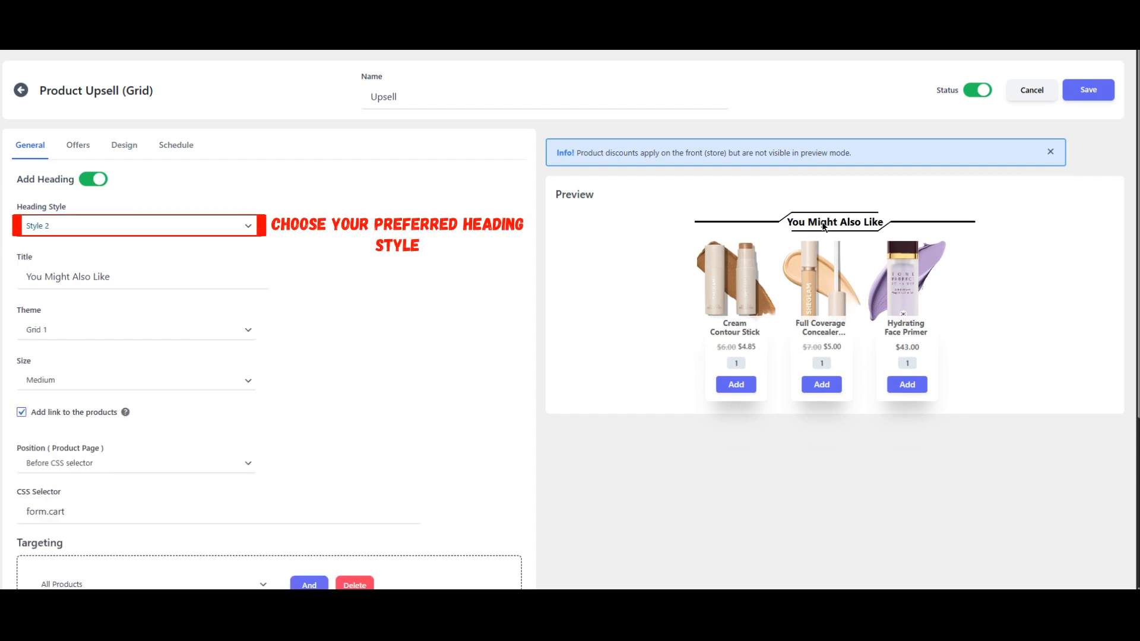
left_click(87, 229)
left_click(84, 229)
left_click(74, 243)
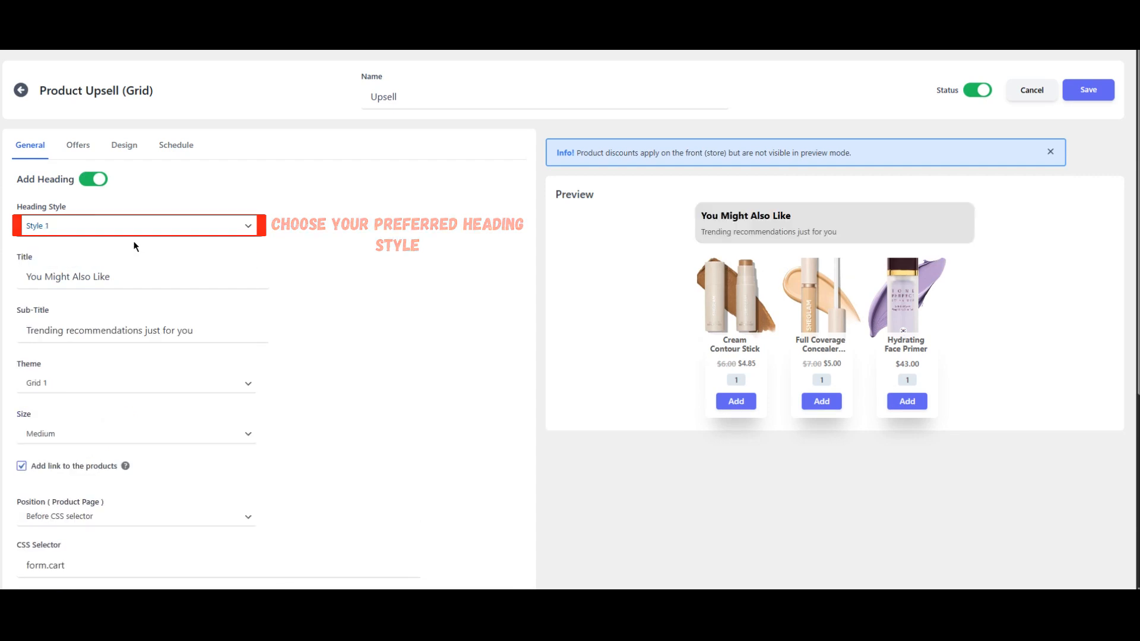
Check the hint on linking to the products and set the product page position to Before CSS selector.
scroll(374, 237, "down", 2)
scroll(373, 239, "down", 1)
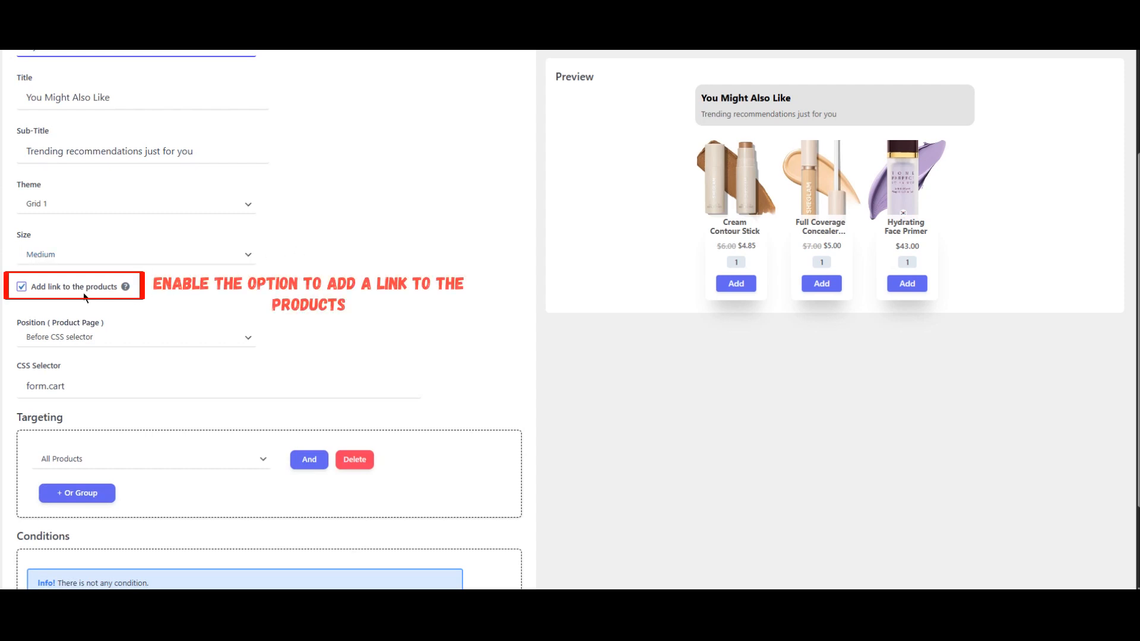
mouse_move(124, 288)
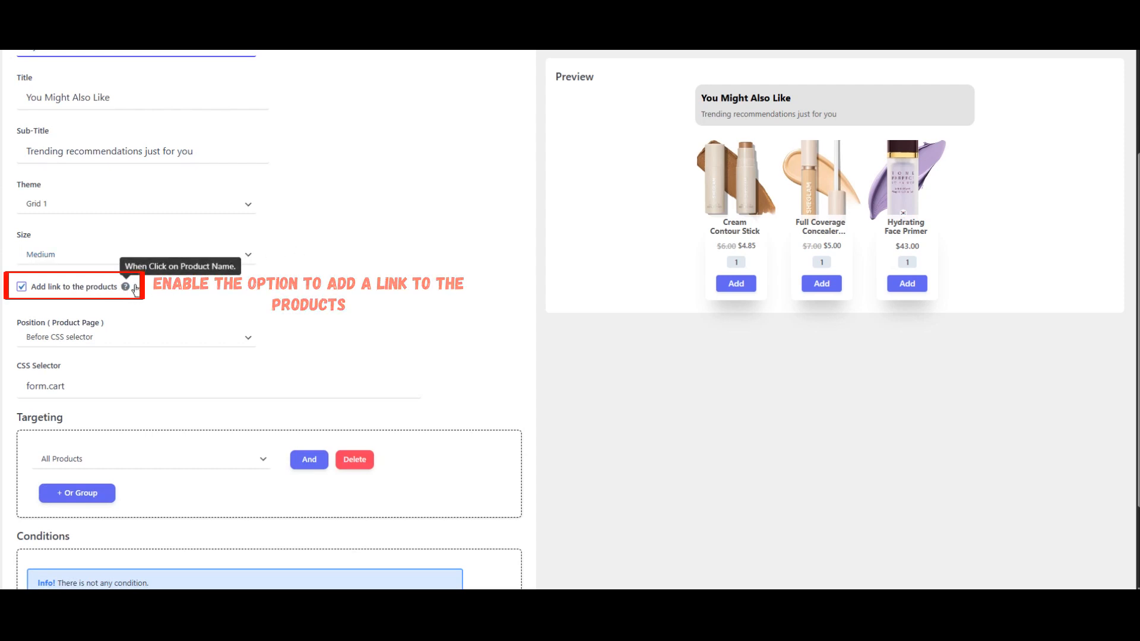
scroll(219, 290, "down", 2)
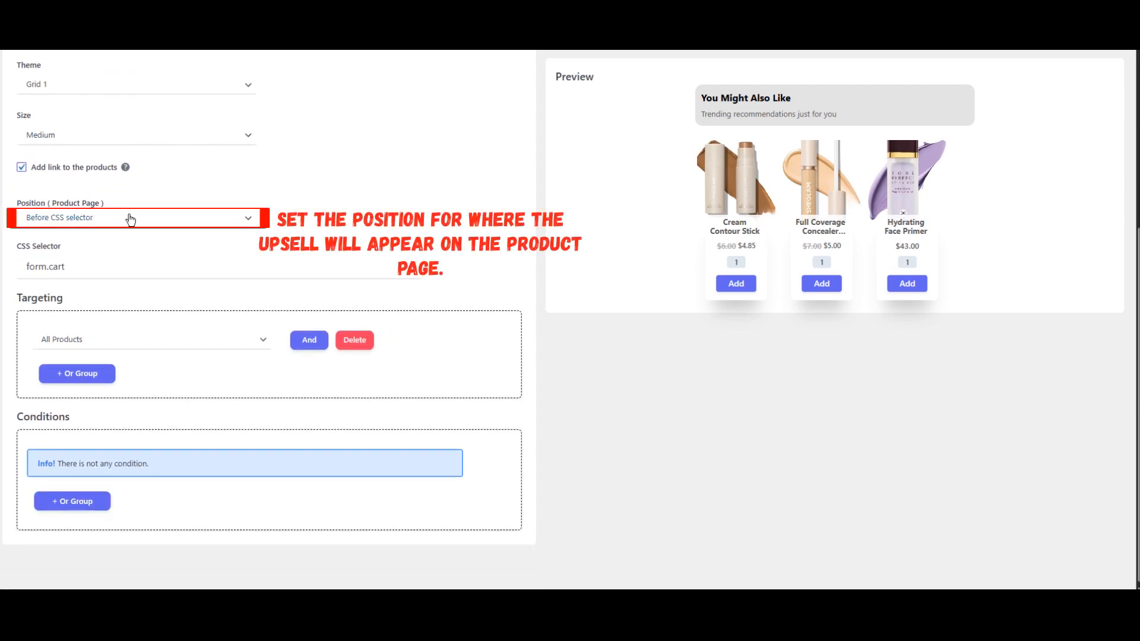
left_click(153, 219)
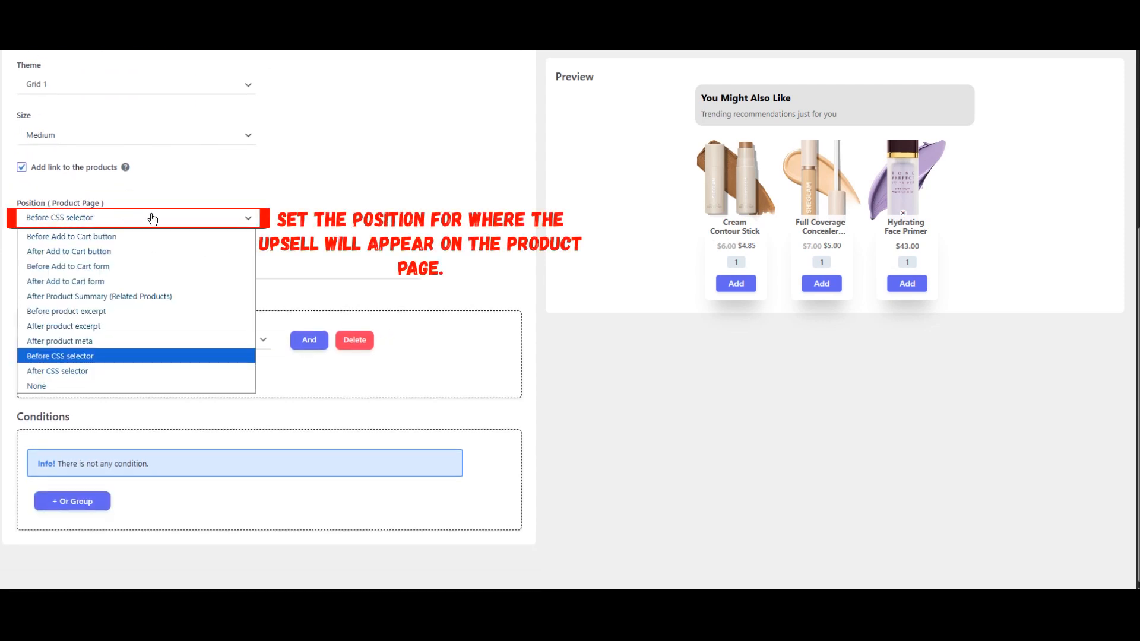
left_click(69, 356)
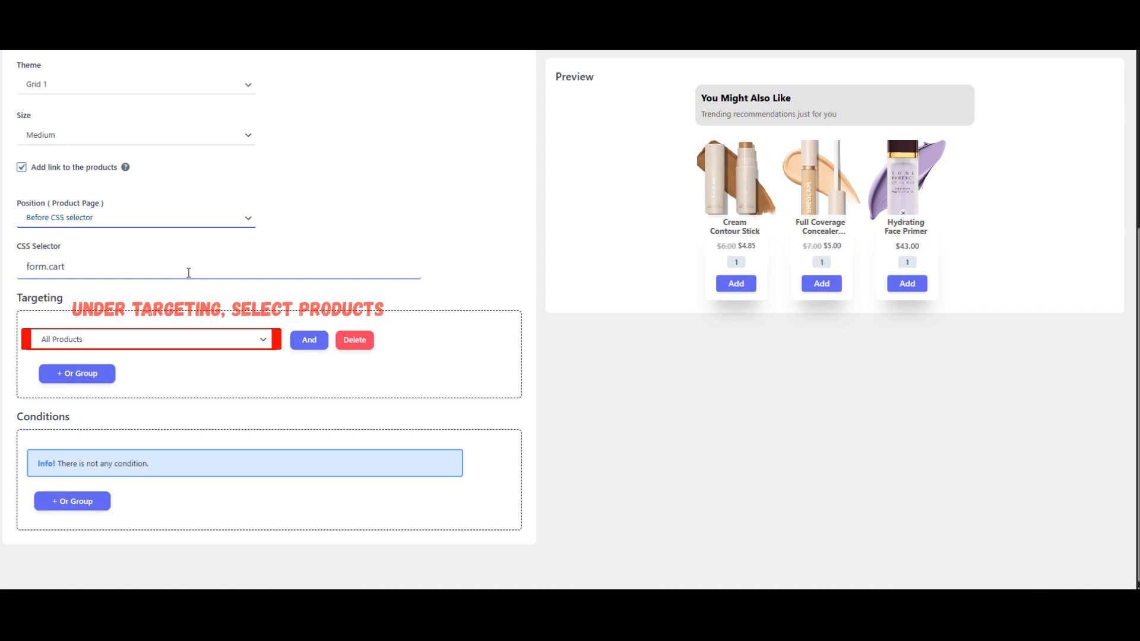
Target the upsell by Products, with Glow Bloom Long Lasting (#507) as the included product.
left_click(166, 340)
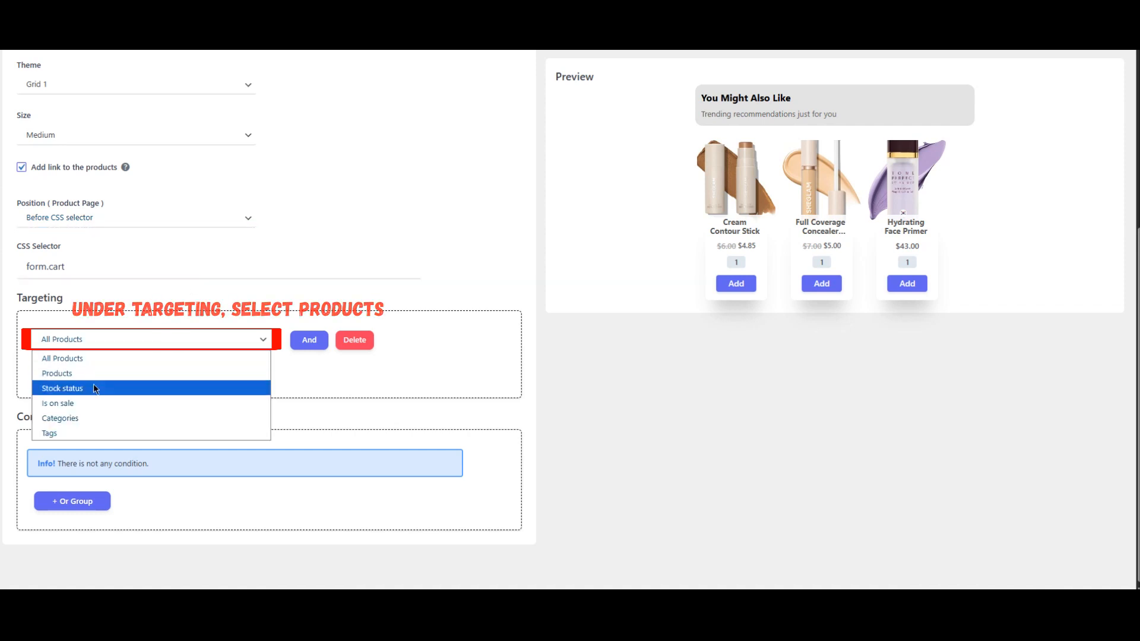
left_click(67, 378)
left_click(349, 341)
type("glo")
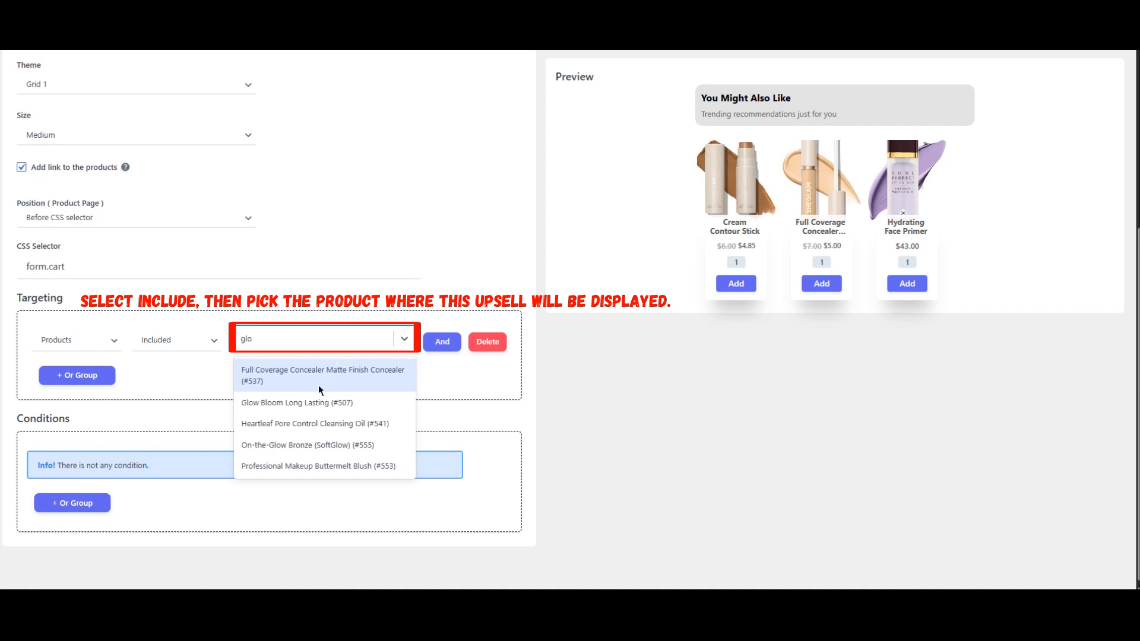
left_click(311, 402)
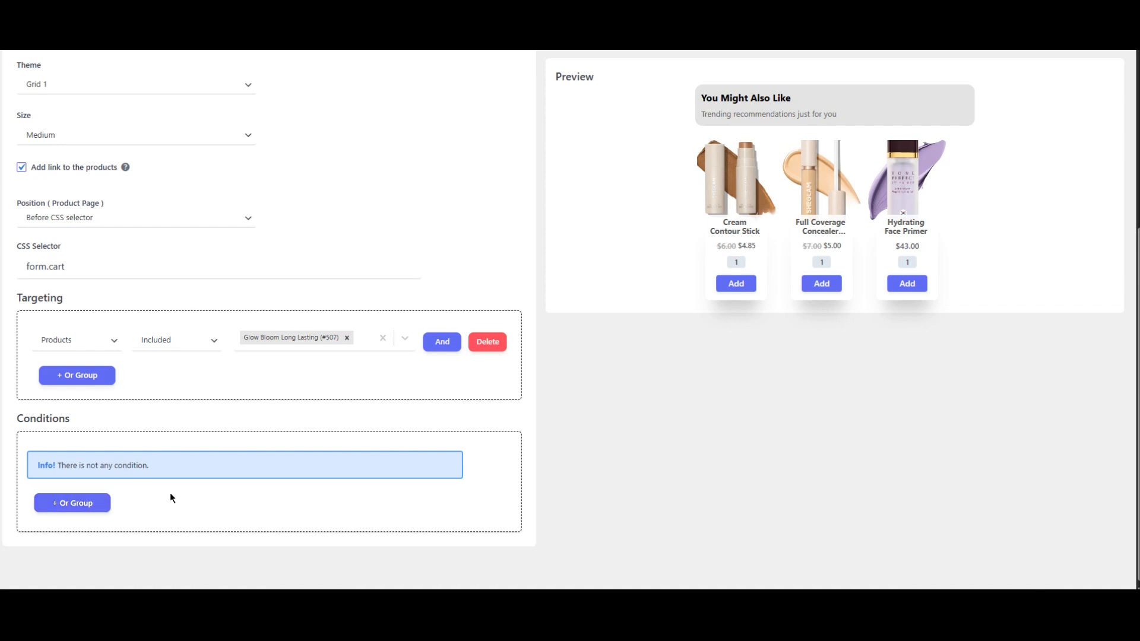
Rename the upsell campaign to "Product-Upsell".
scroll(637, 390, "up", 5)
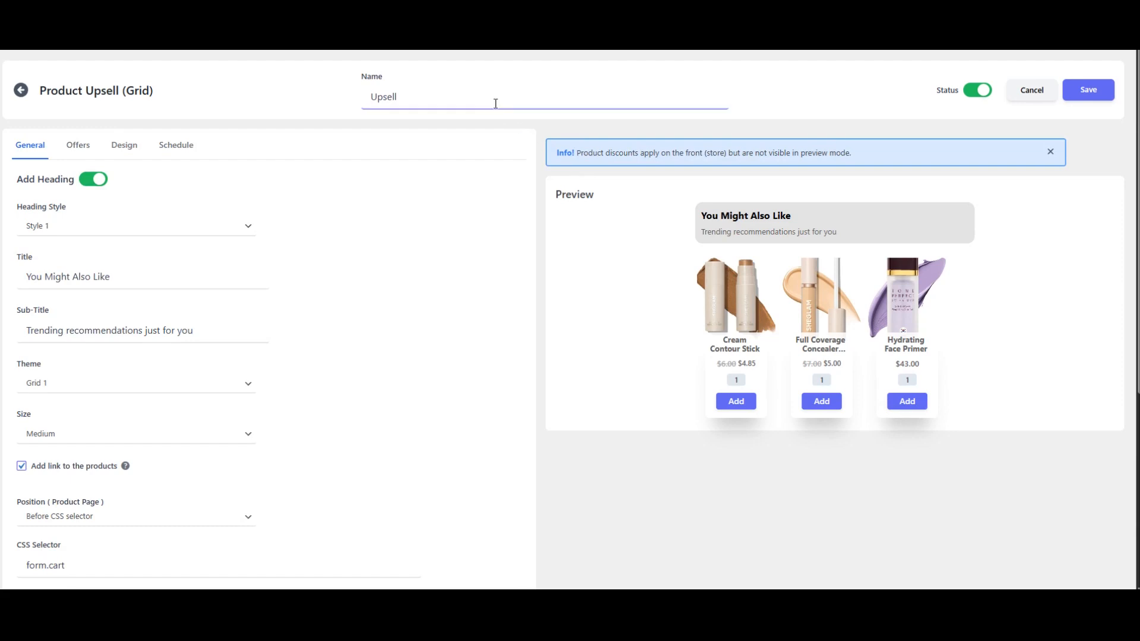
key("ctrl+a")
type("Pro")
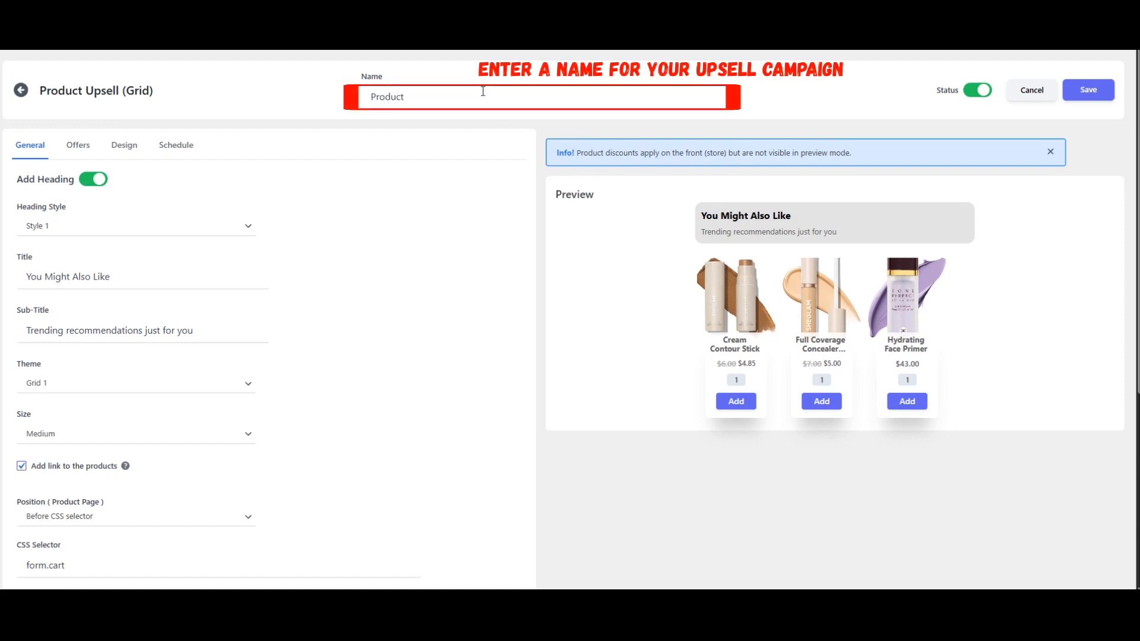
type("duct-Upsell")
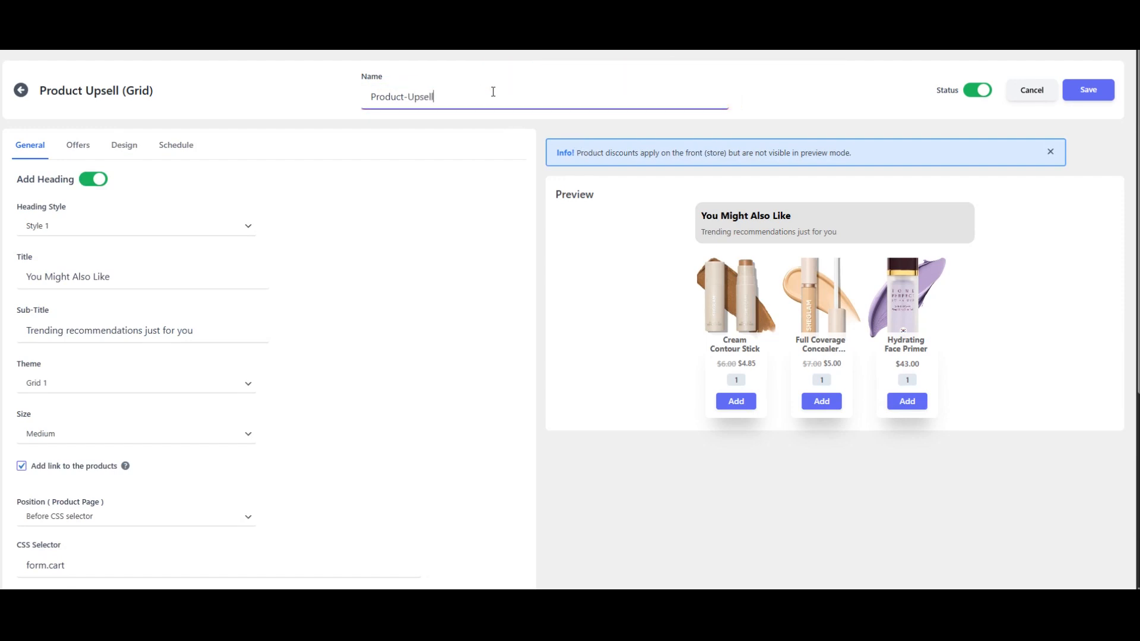
Change the upsell's product button color to the near-black #060614 and save the upsell.
left_click(127, 153)
scroll(356, 214, "down", 1)
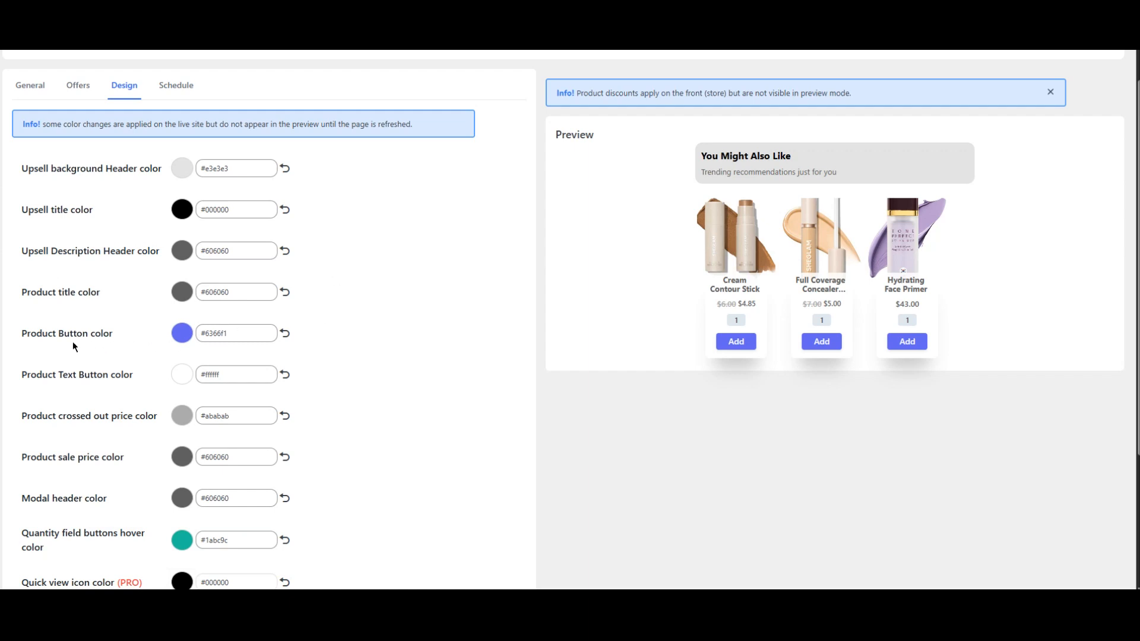
left_click(187, 342)
left_click(239, 444)
left_click_drag(240, 444, 248, 447)
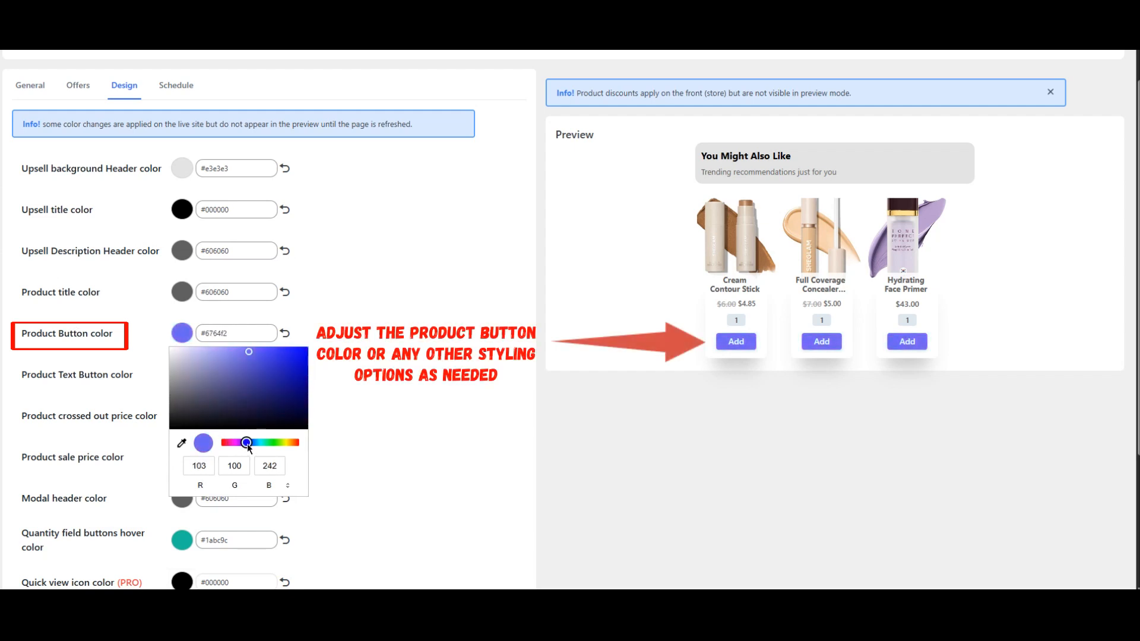
mouse_move(257, 418)
left_mouse_down()
mouse_move(261, 392)
mouse_move(270, 424)
left_mouse_up()
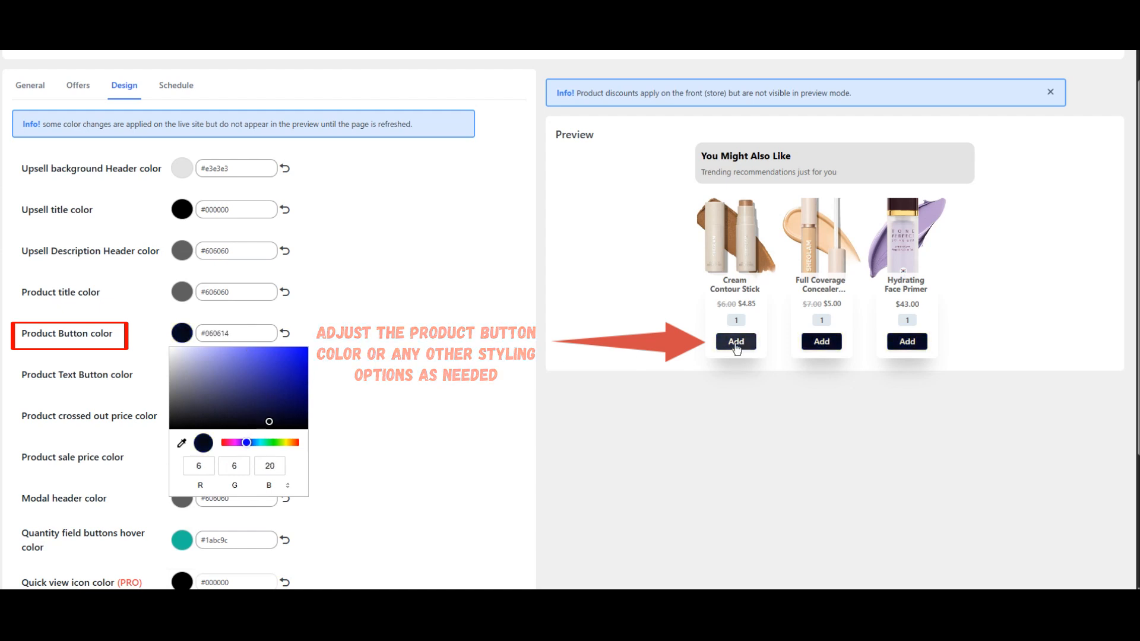
left_click(447, 320)
scroll(692, 331, "up", 1)
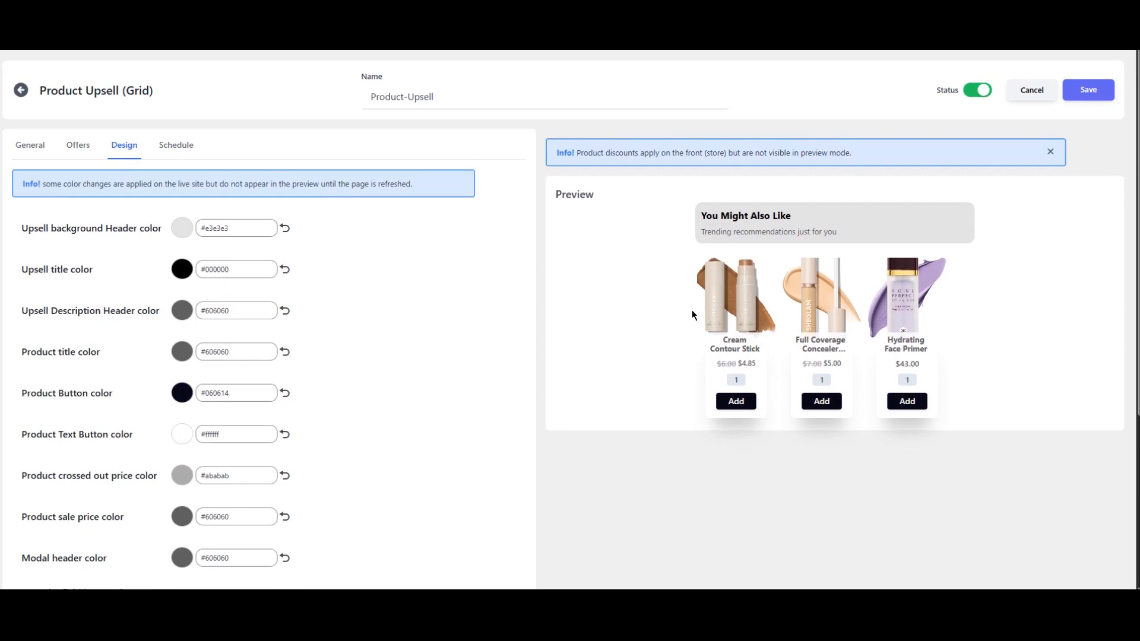
left_click(1090, 90)
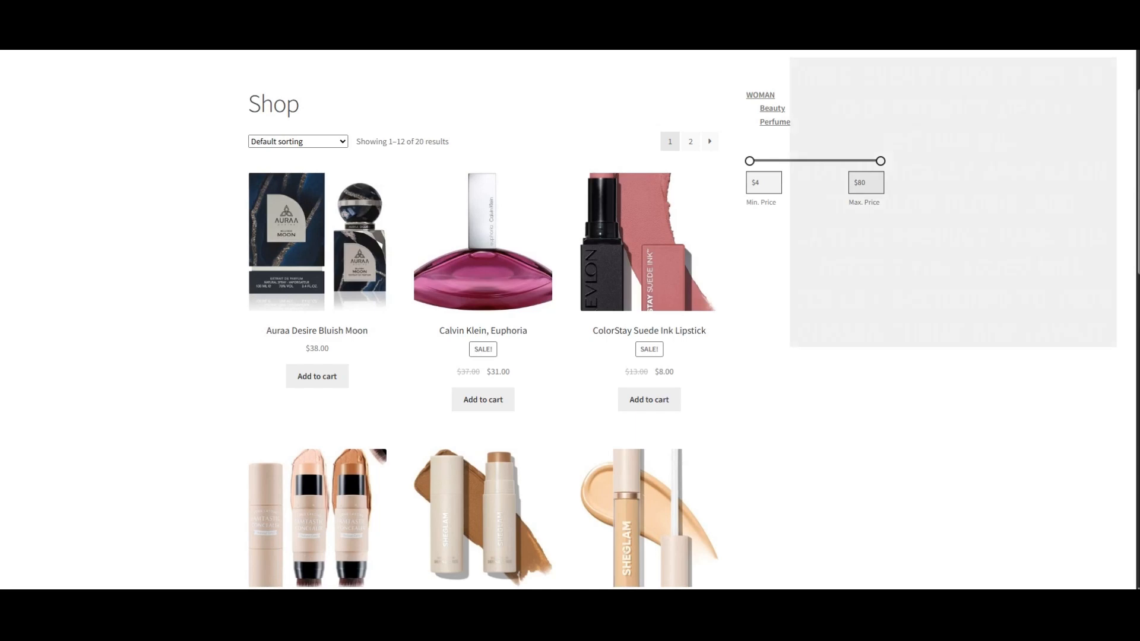
Open the Glow Bloom Long Lasting product page in the shop and examine its upsell offers.
scroll(378, 156, "down", 8)
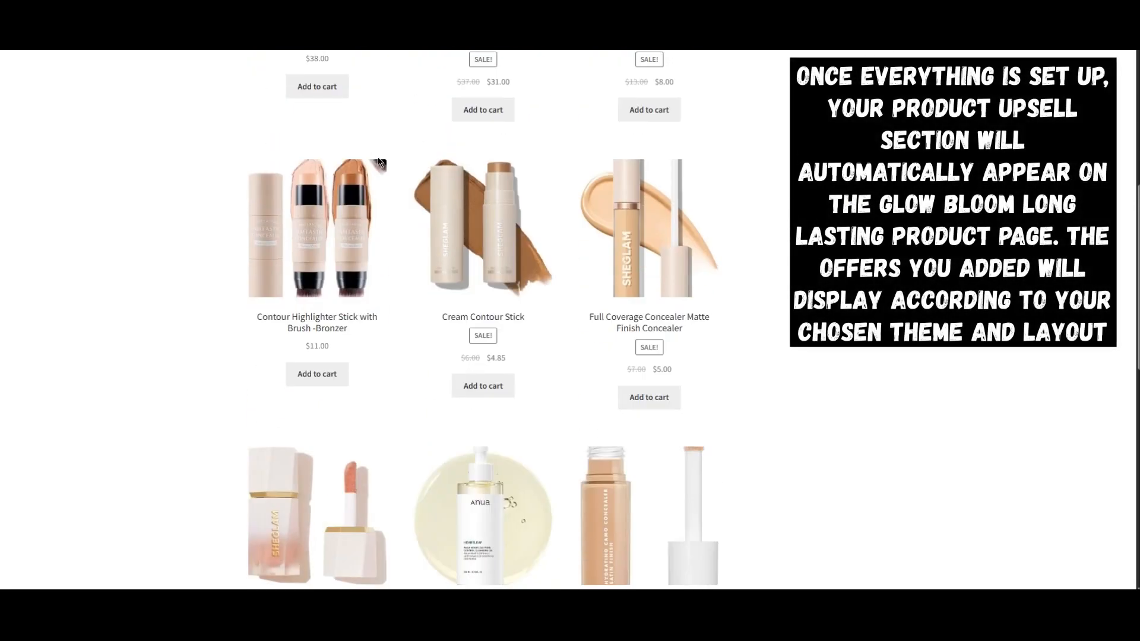
left_click(331, 373)
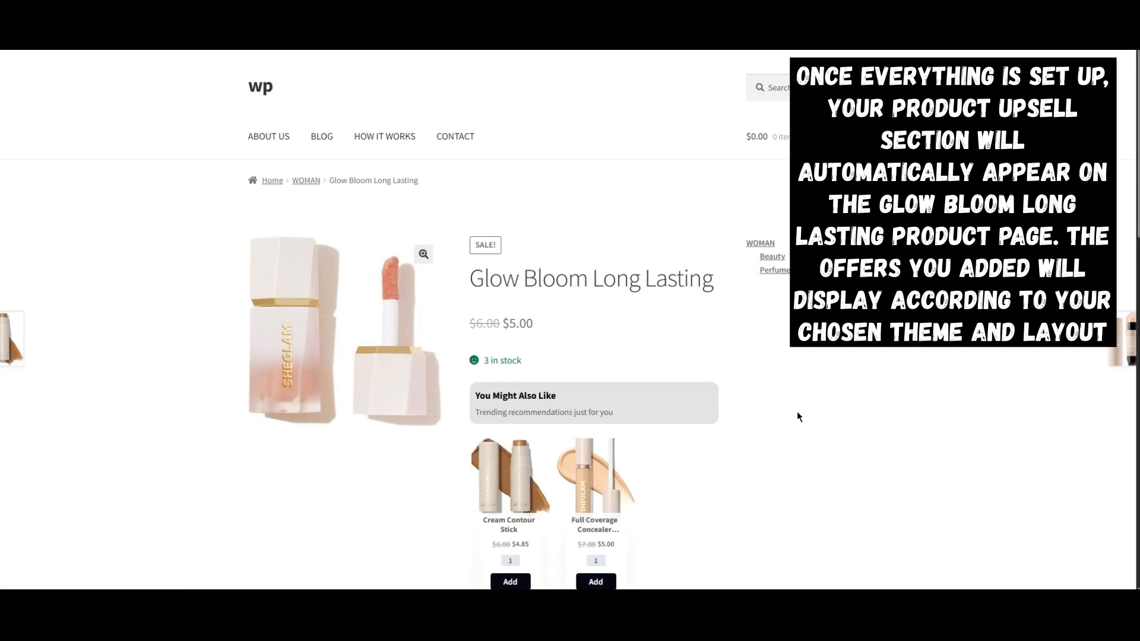
scroll(798, 413, "down", 2)
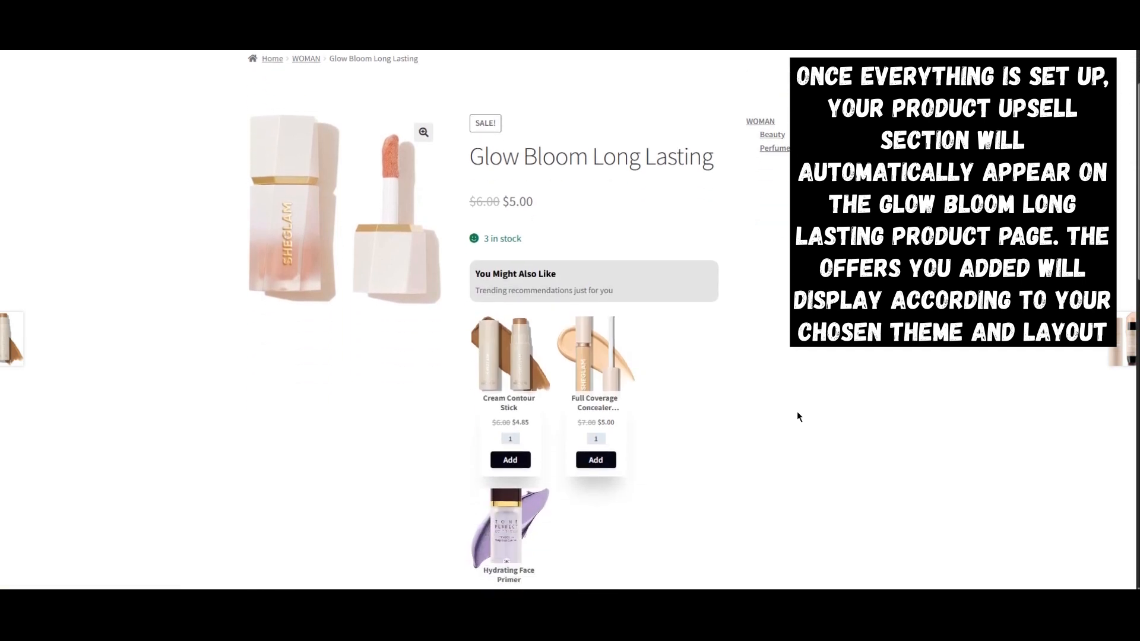
scroll(797, 411, "down", 3)
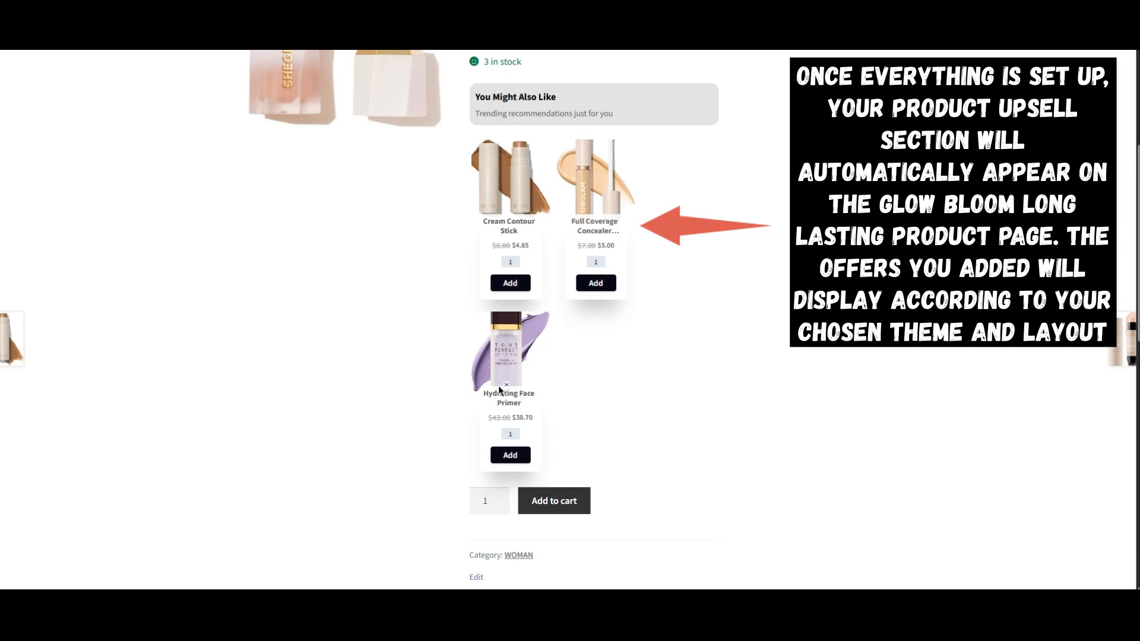
scroll(844, 383, "up", 2)
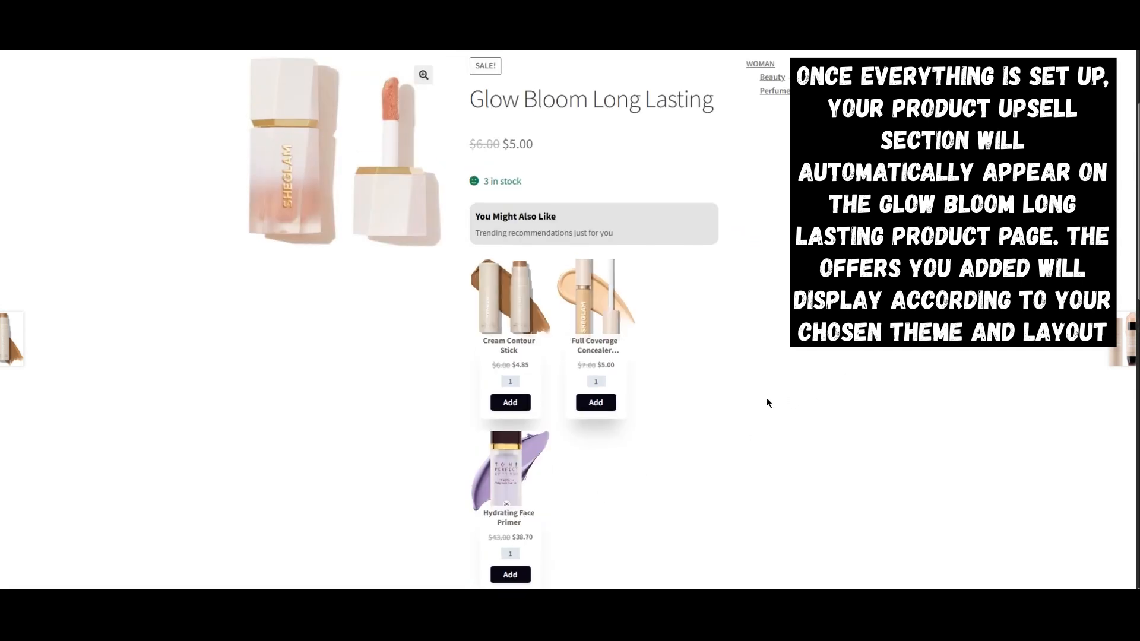
Add the Full Coverage Concealer offer to the cart and check the cart summary.
scroll(601, 405, "up", 1)
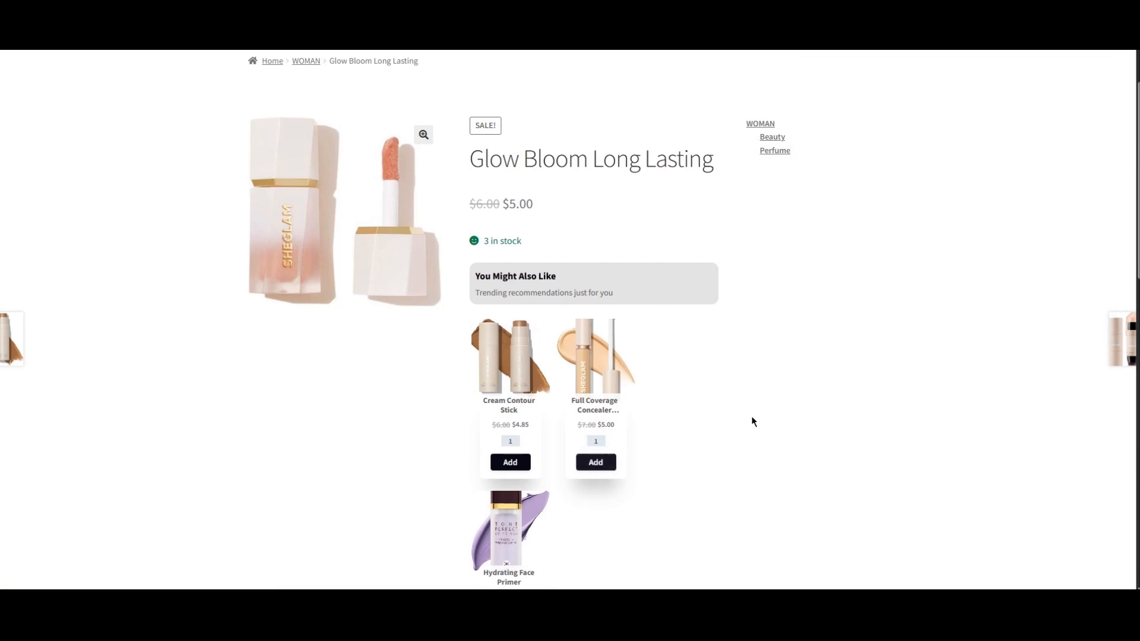
scroll(772, 416, "up", 2)
mouse_move(767, 144)
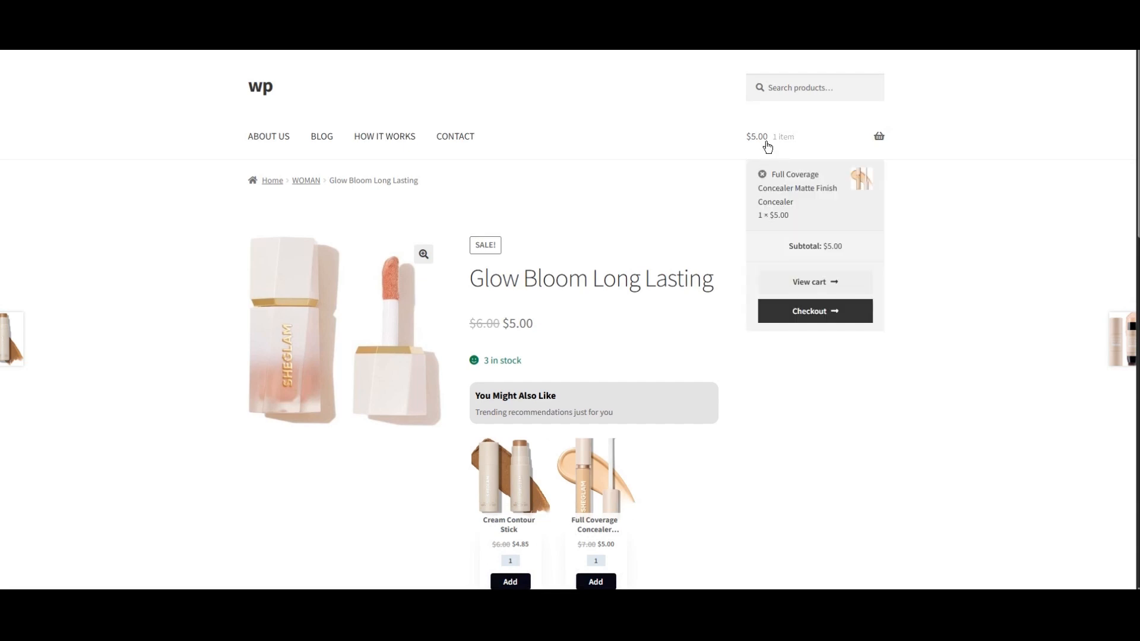
scroll(576, 242, "down", 6)
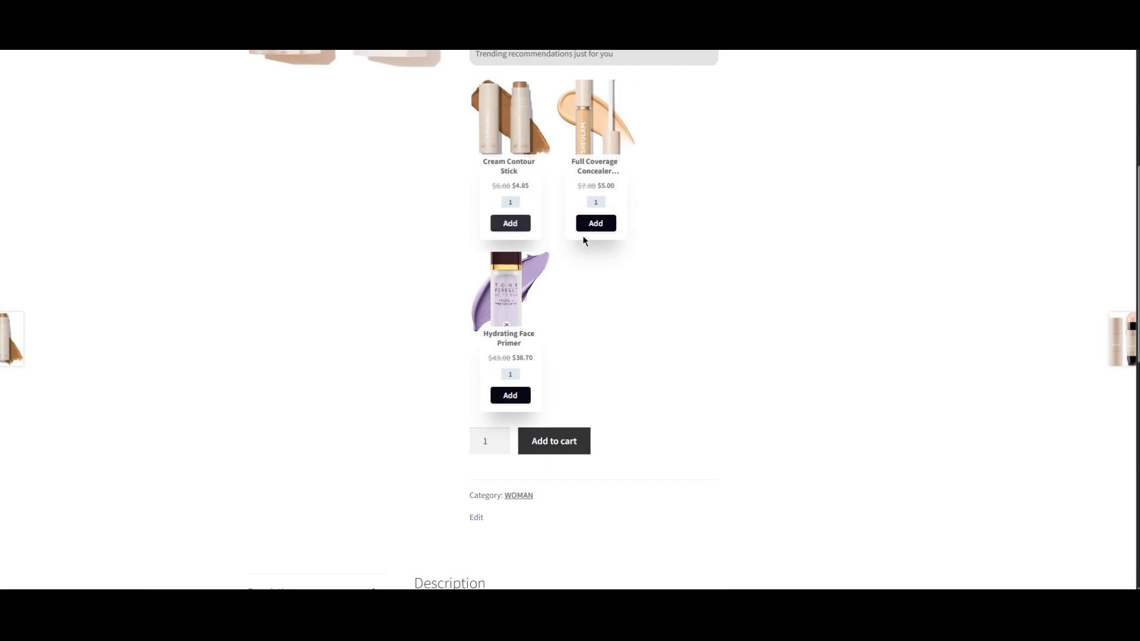
Create a Cart Upsell (Grid) campaign for the cart page and name it "Cart-Upsell".
scroll(771, 265, "up", 6)
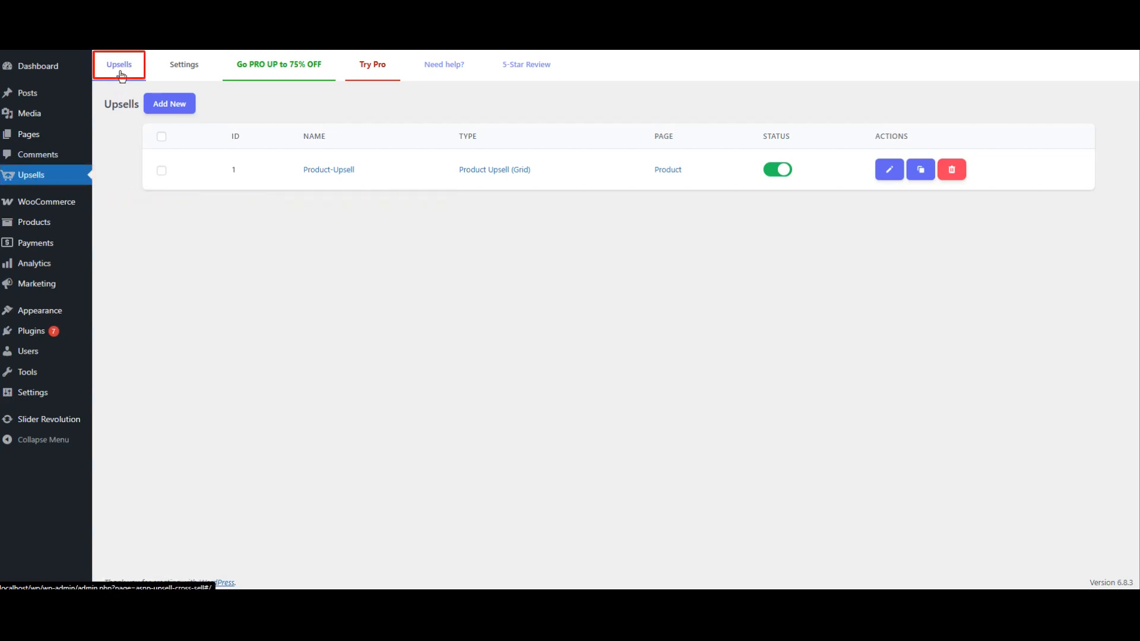
left_click(169, 104)
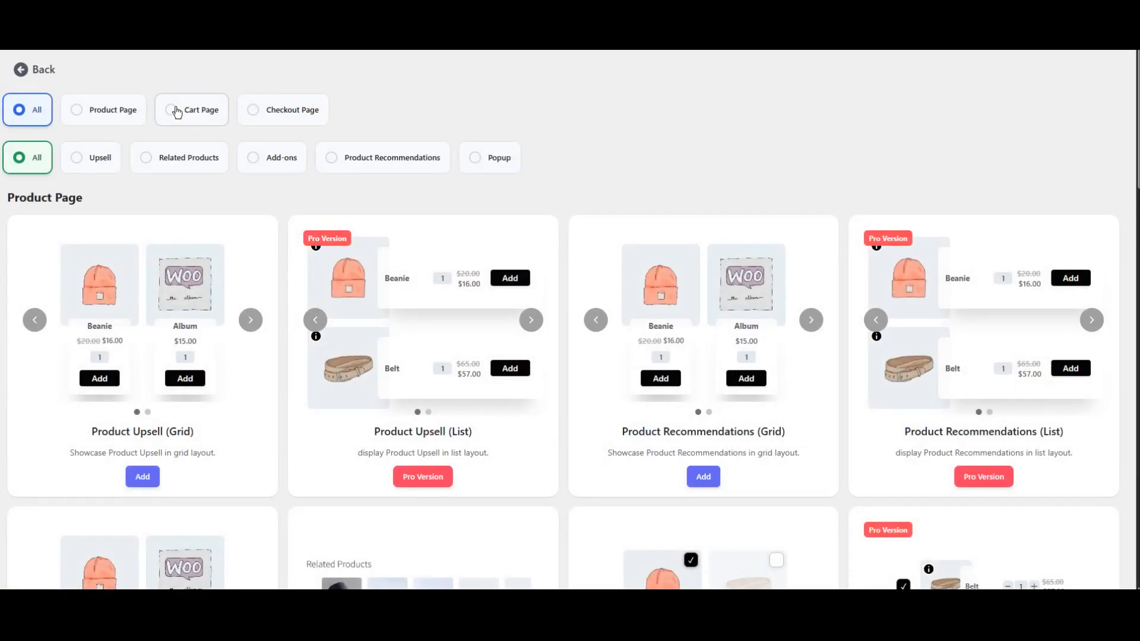
left_click(186, 116)
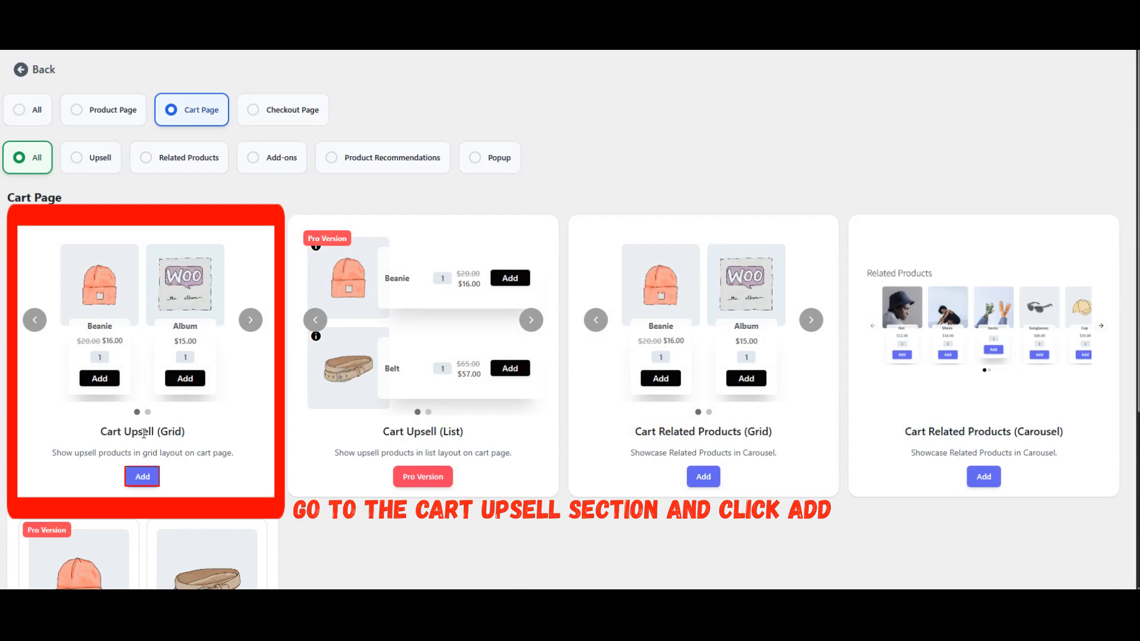
left_click(147, 481)
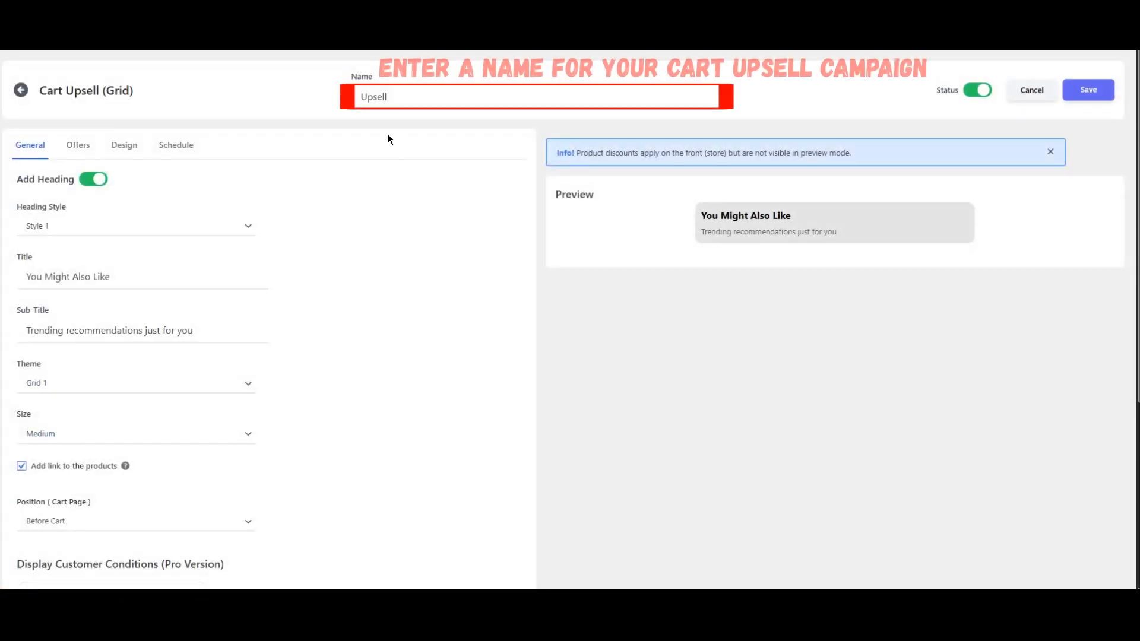
type("Cart-")
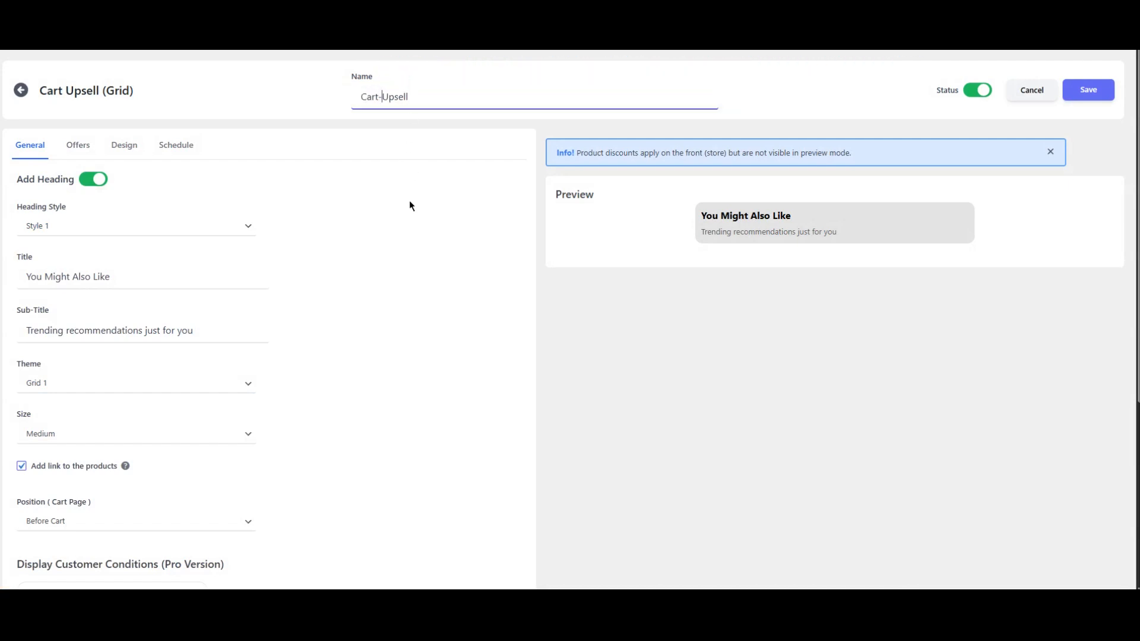
left_click(202, 179)
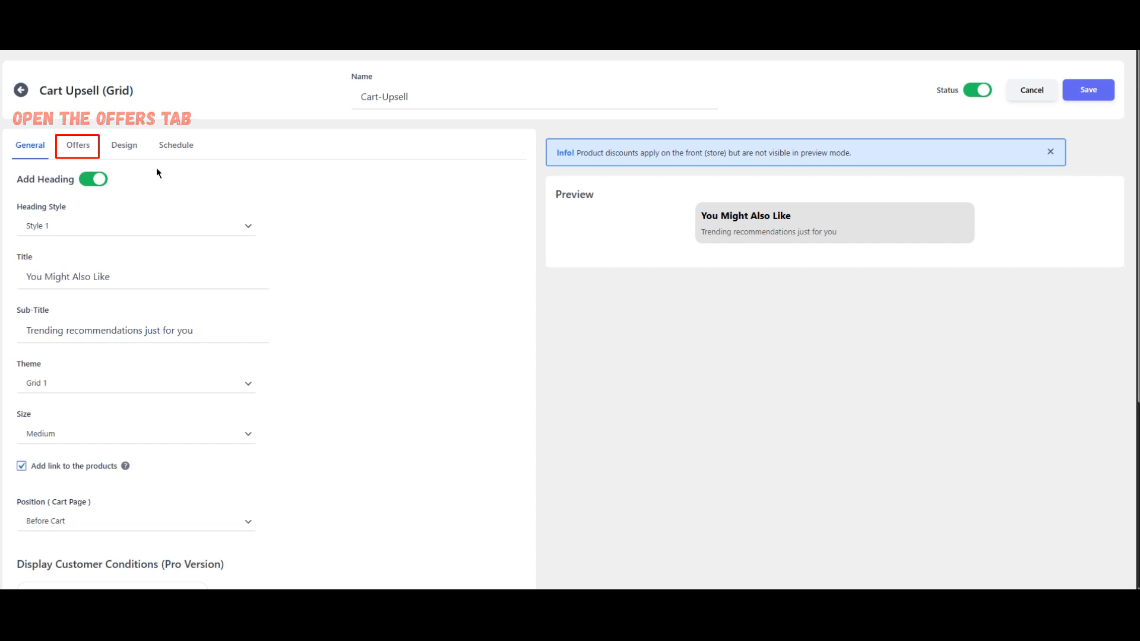
Add a first offer to the cart upsell with Heartleaf Pore Control Cleansing Oil as its default product.
left_click(73, 148)
left_click(258, 224)
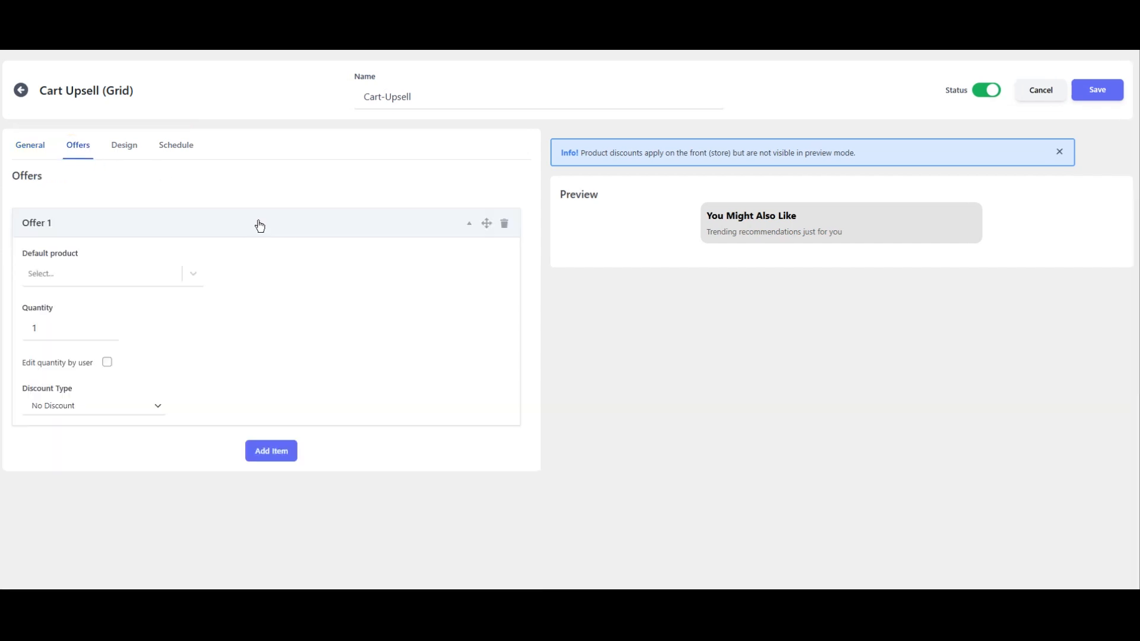
left_click(106, 272)
type("h")
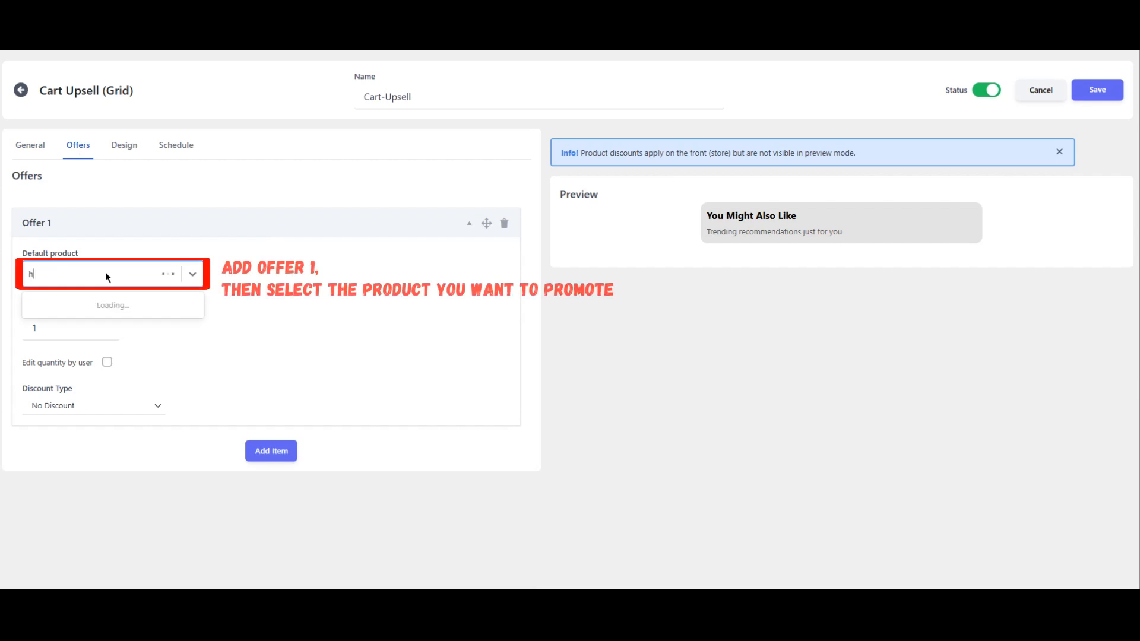
type("ear")
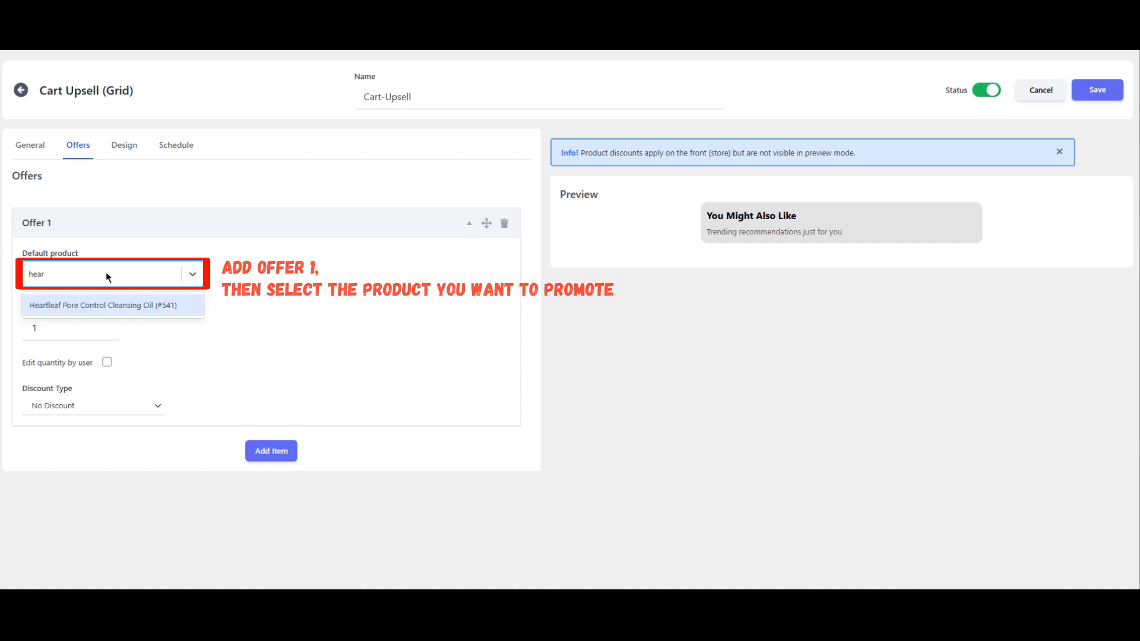
left_click(89, 306)
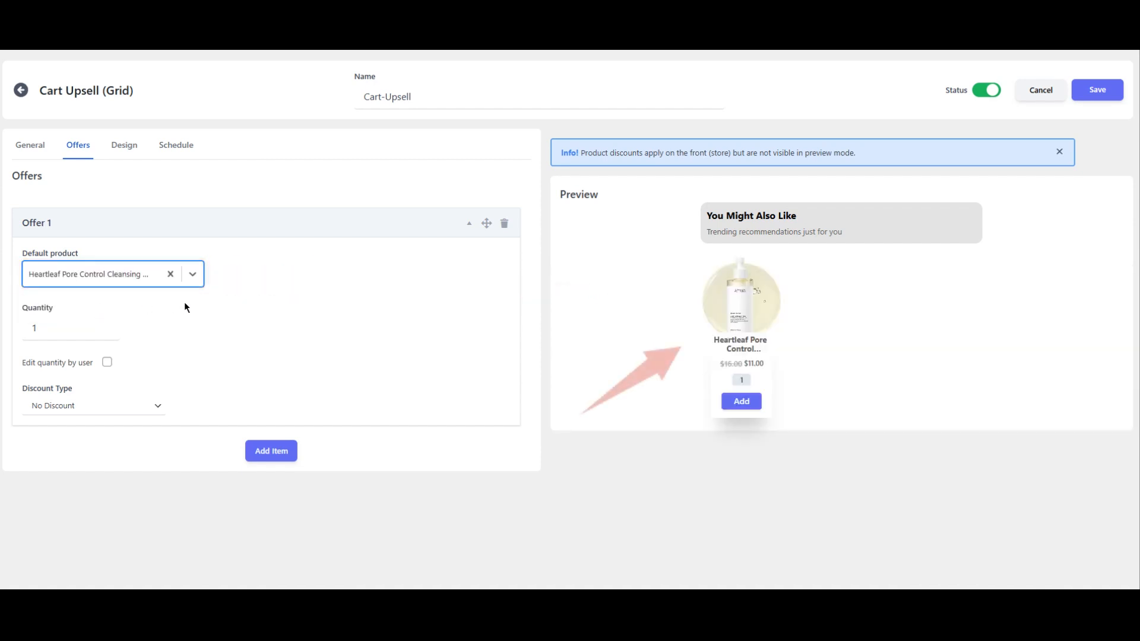
Add a second offer to the cart upsell with Hydrating Face Primer as its default product.
left_click(280, 450)
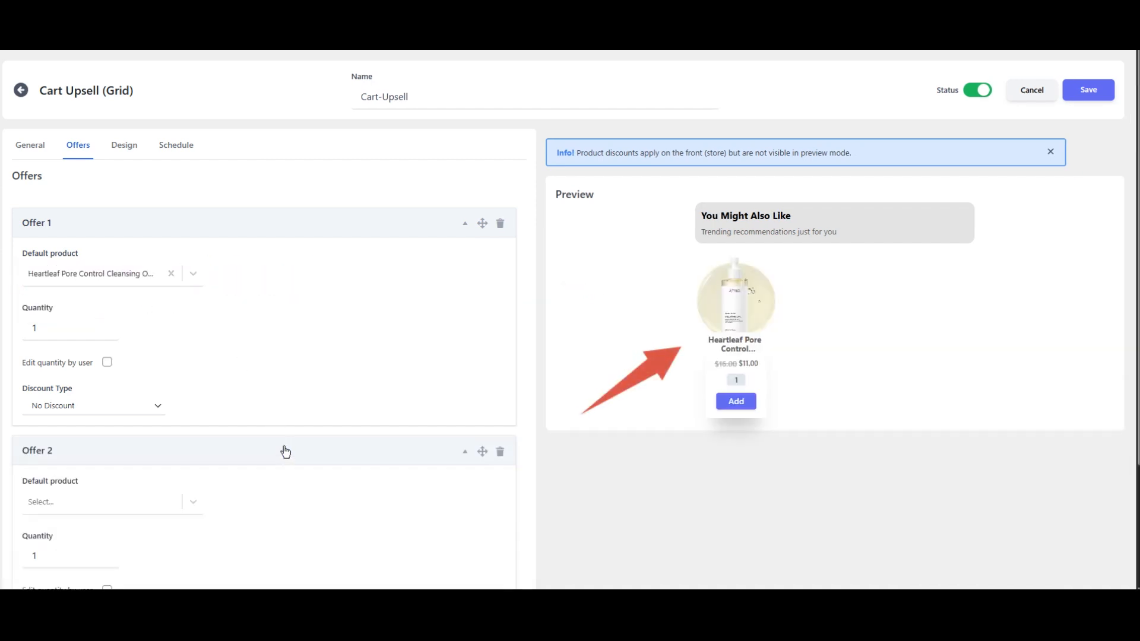
scroll(351, 381, "down", 2)
left_click(93, 390)
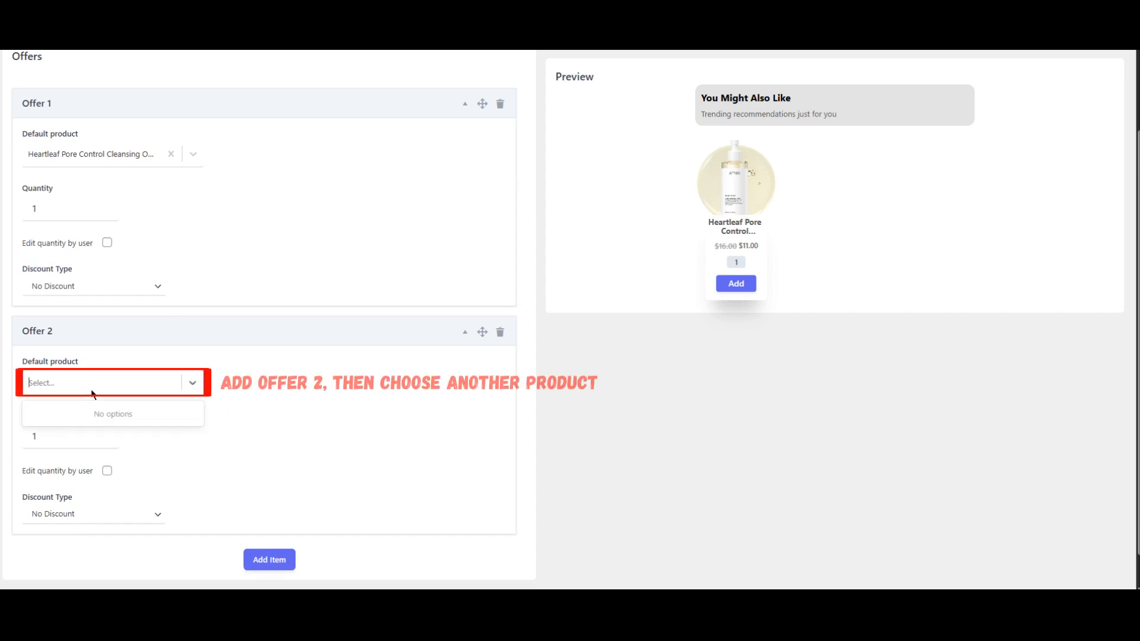
type("hyd")
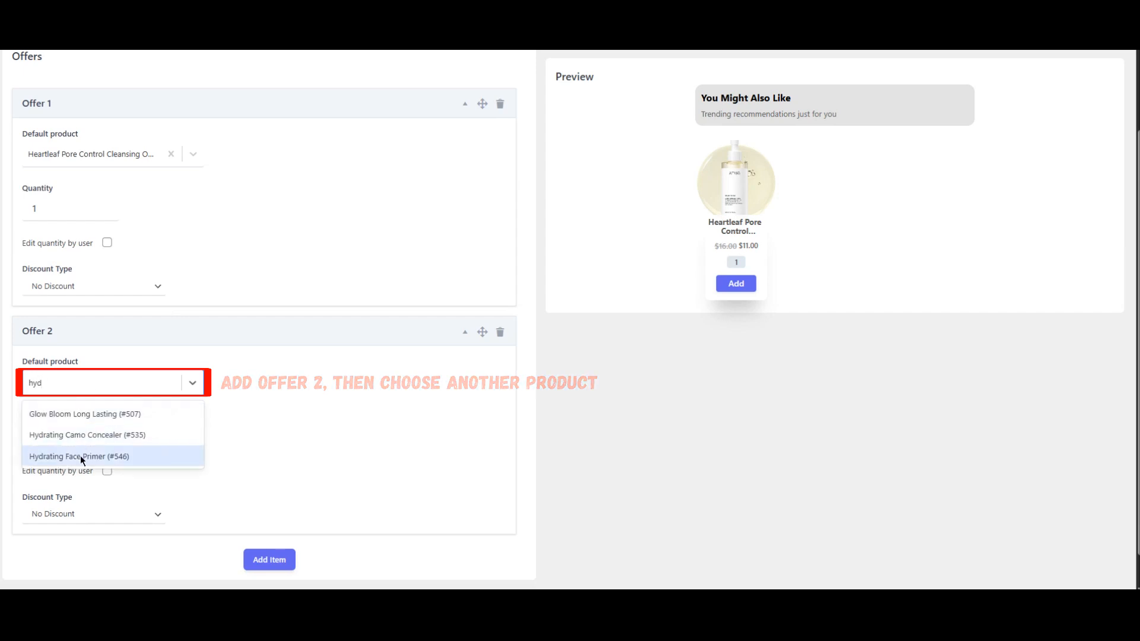
left_click(81, 455)
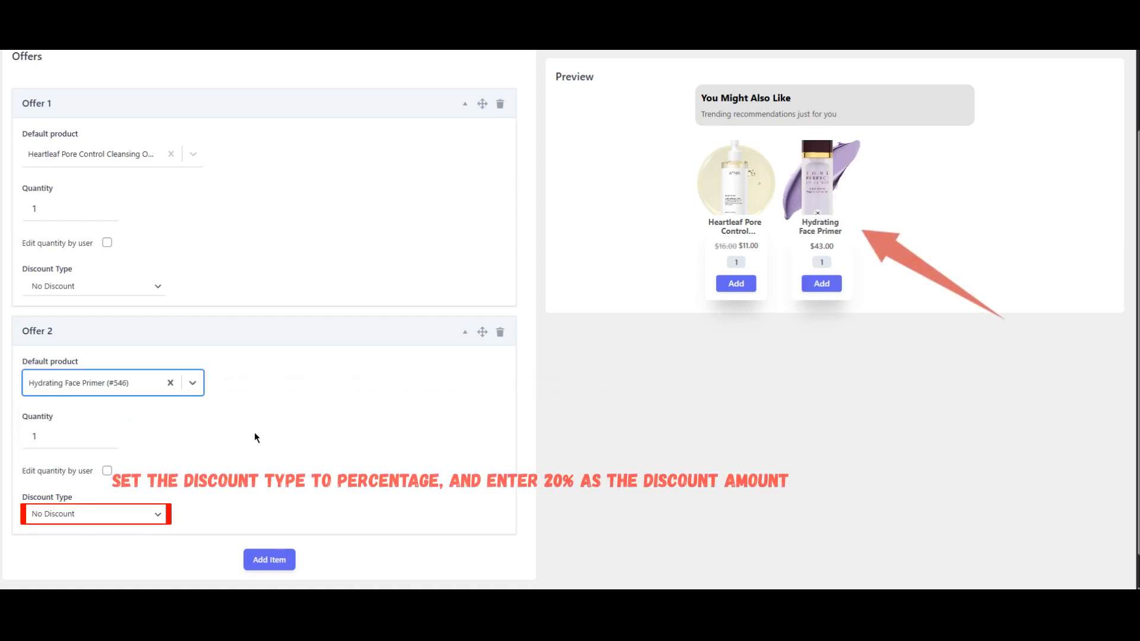
Give the Hydrating Face Primer offer a Percentage discount of 20.
left_click(148, 513)
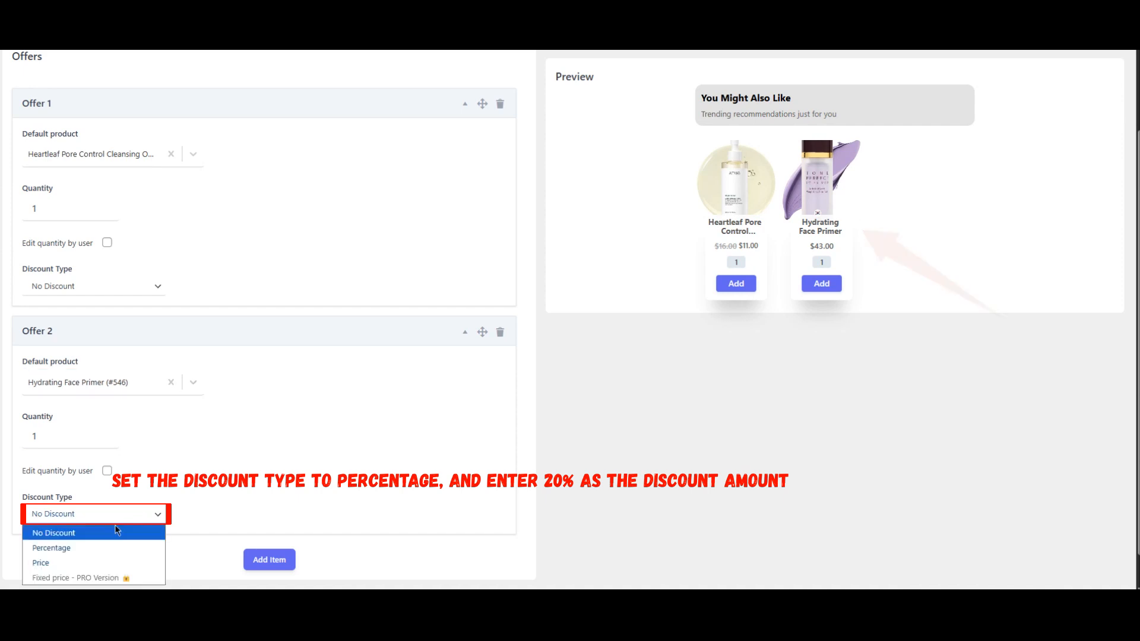
left_click(97, 549)
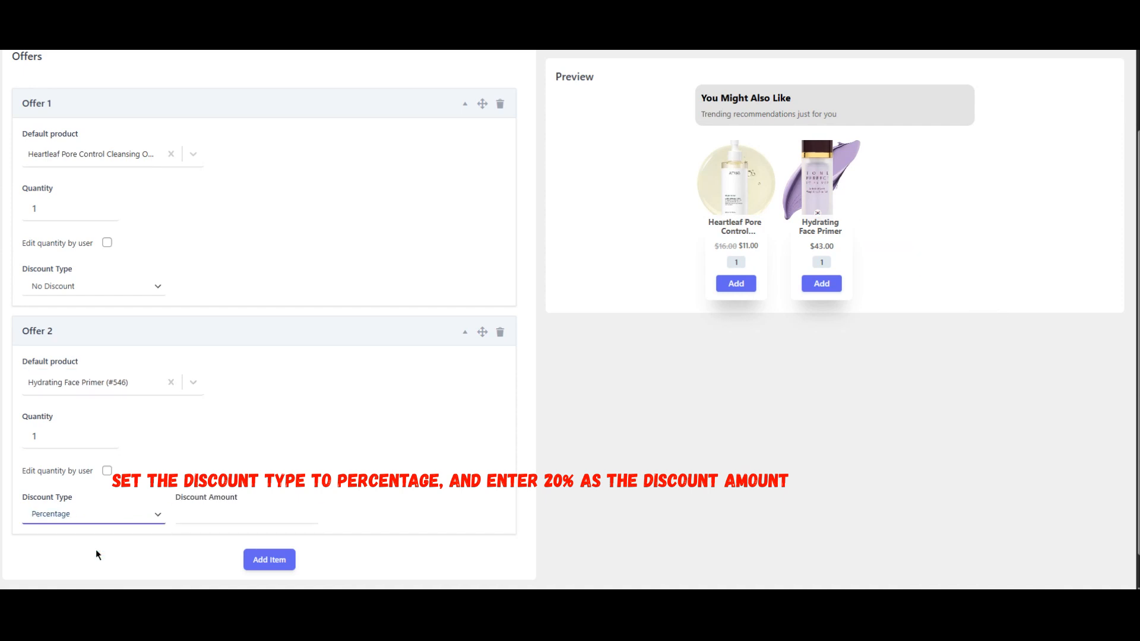
left_click(230, 516)
type("20")
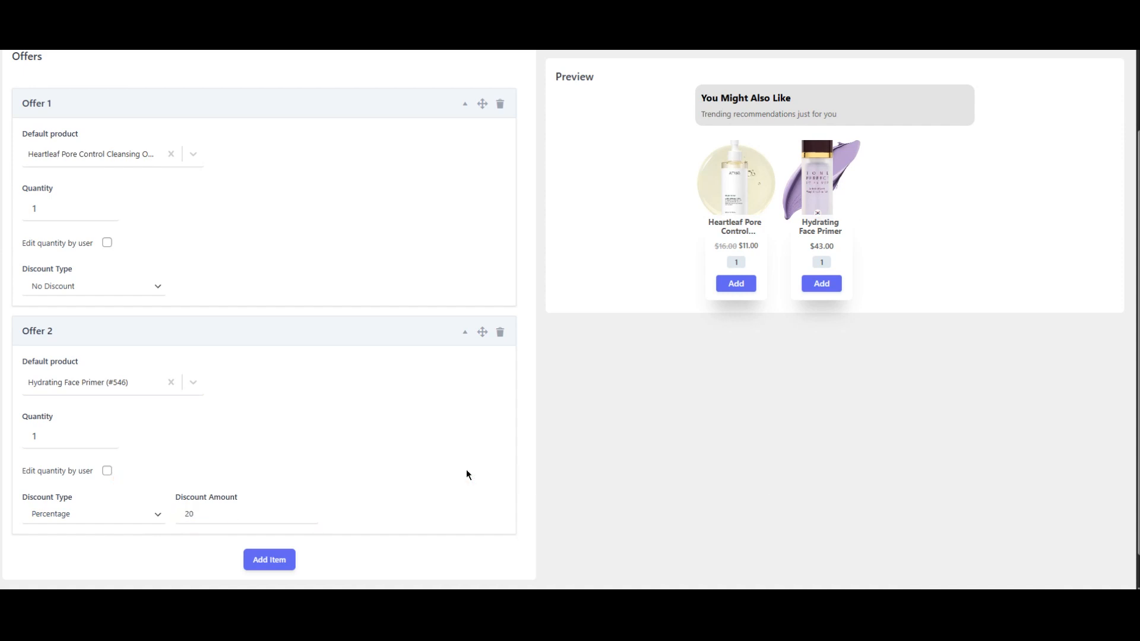
scroll(465, 470, "up", 3)
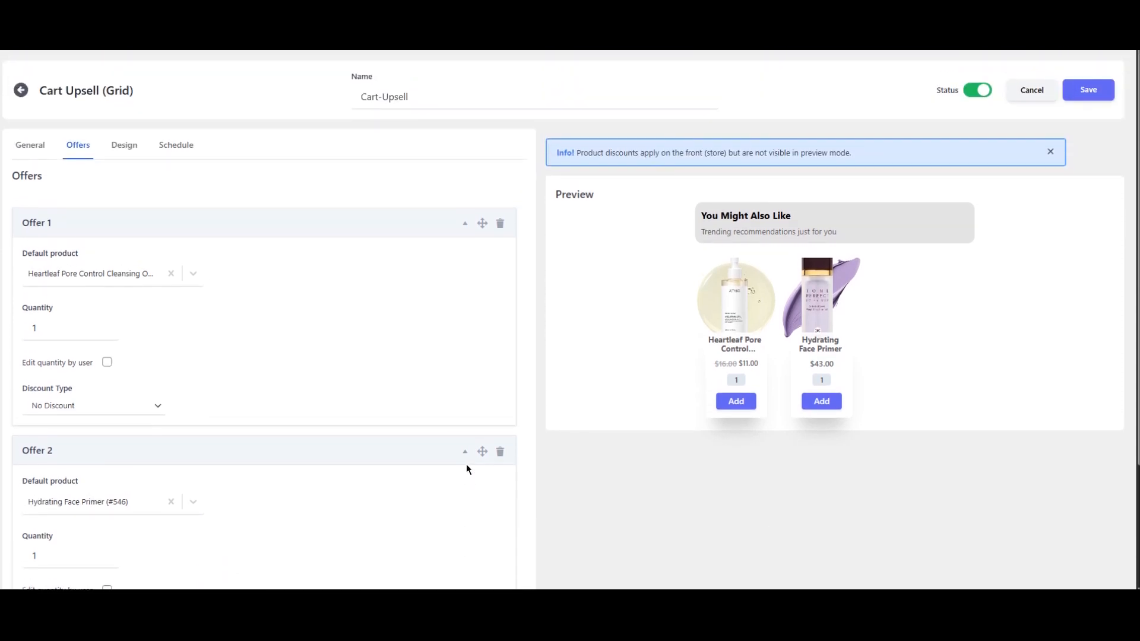
Try heading Style 2 for the cart upsell and switch back to Style 1.
left_click(31, 147)
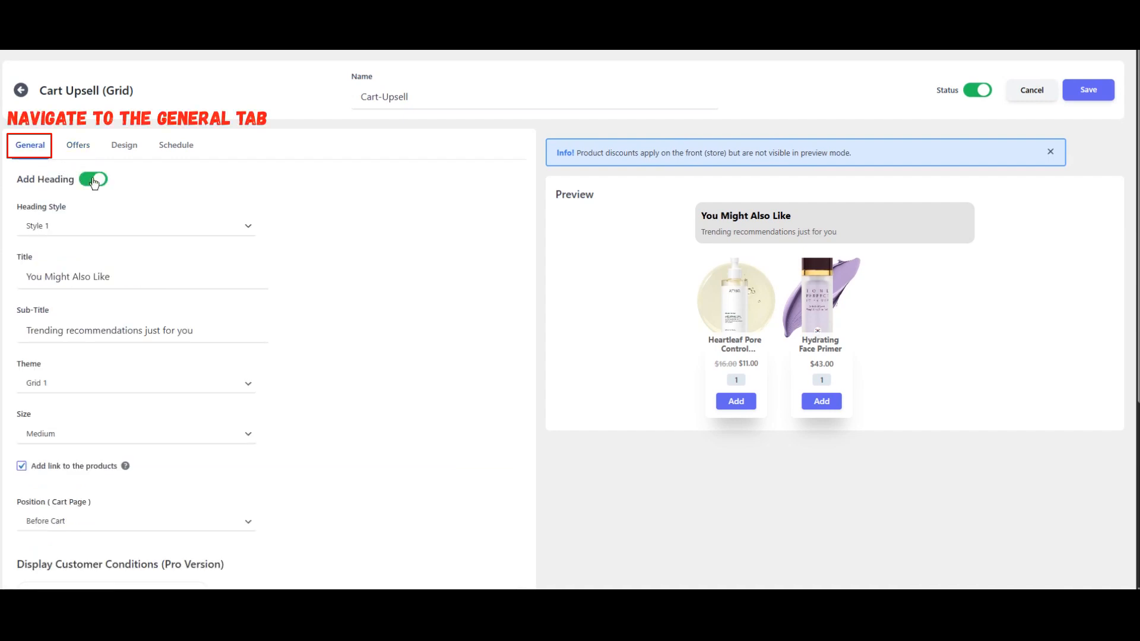
left_click(220, 237)
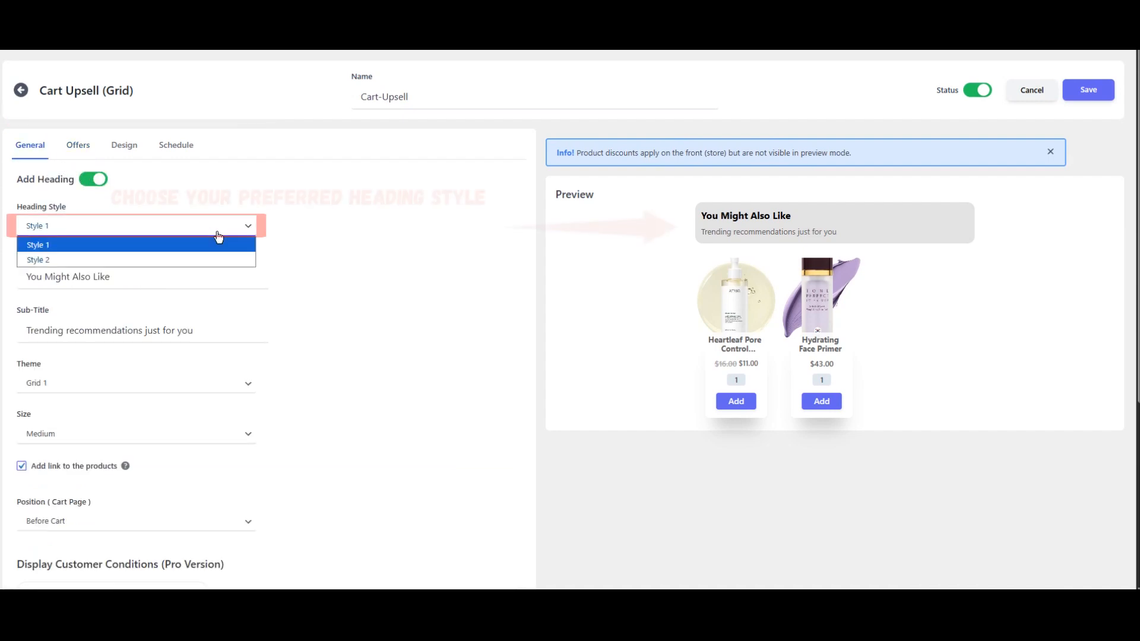
left_click(169, 264)
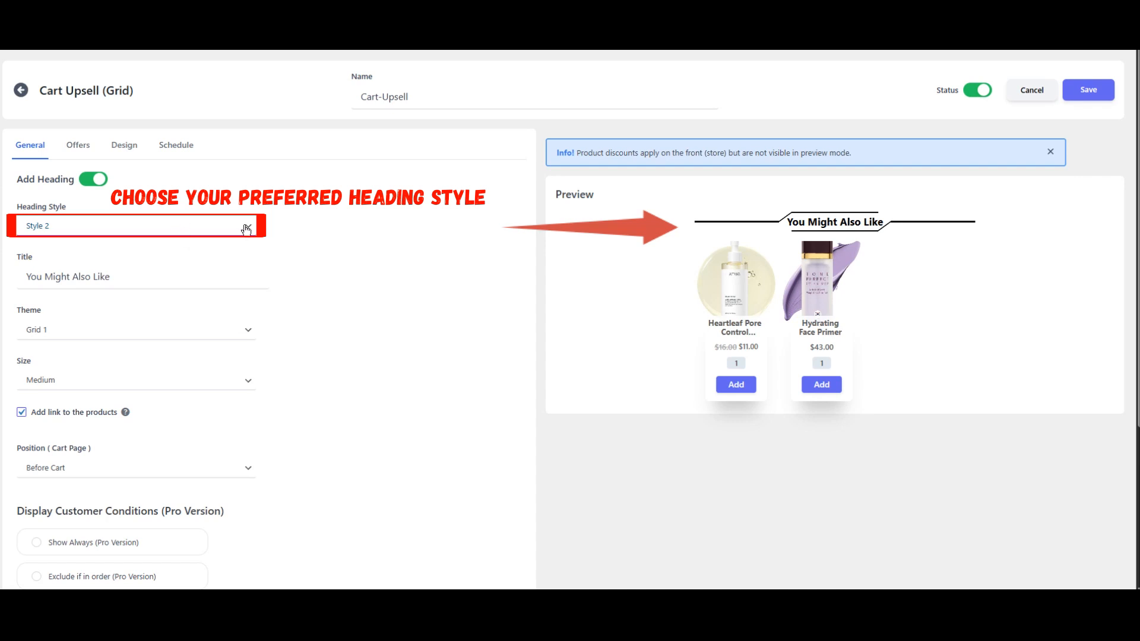
left_click(218, 229)
left_click(119, 242)
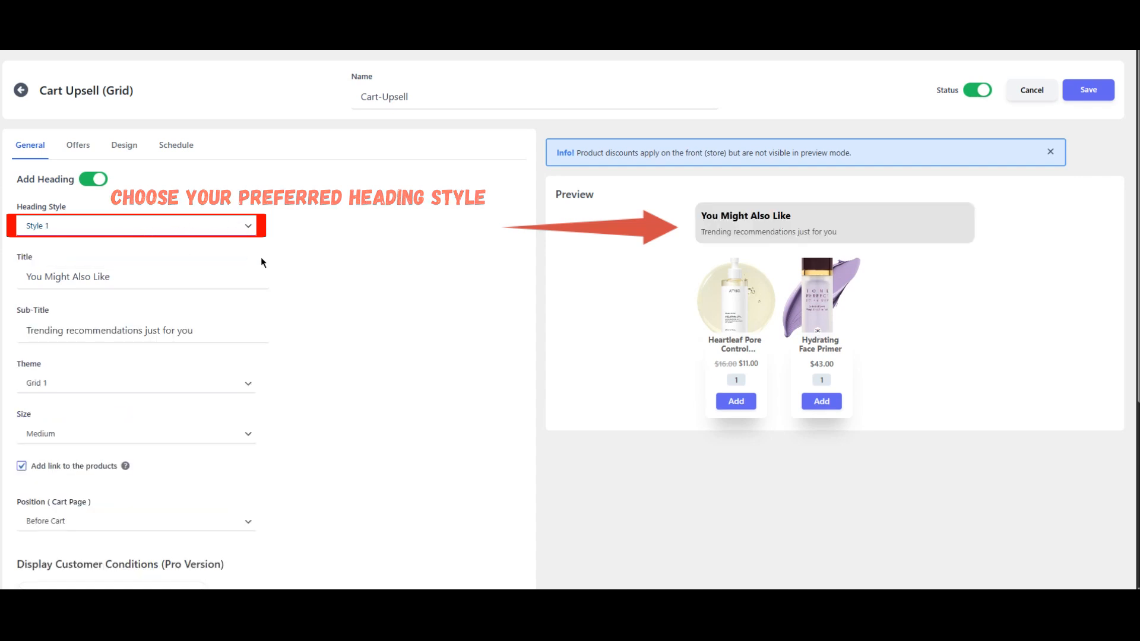
Set the upsell's position on the cart page to Before Cart.
scroll(322, 275, "down", 2)
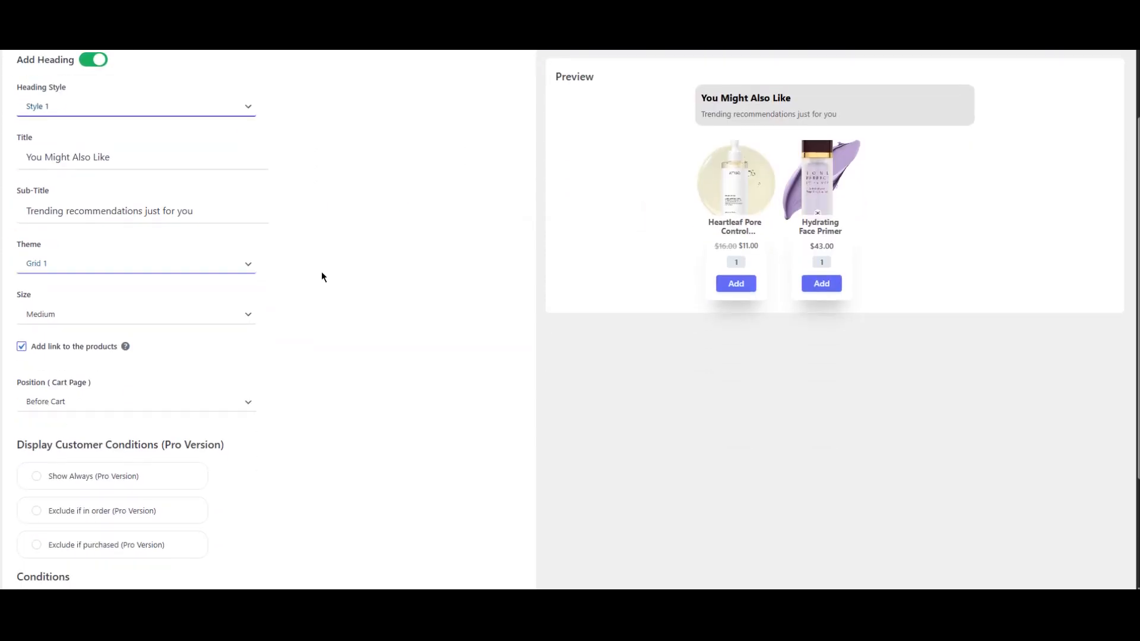
scroll(321, 274, "down", 2)
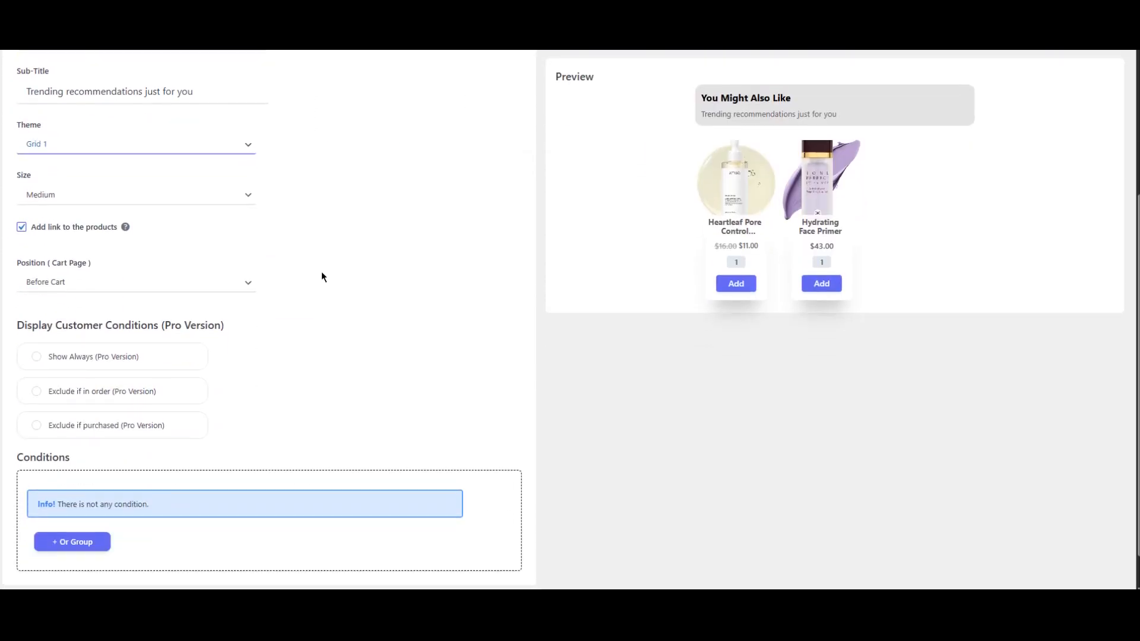
left_click(60, 284)
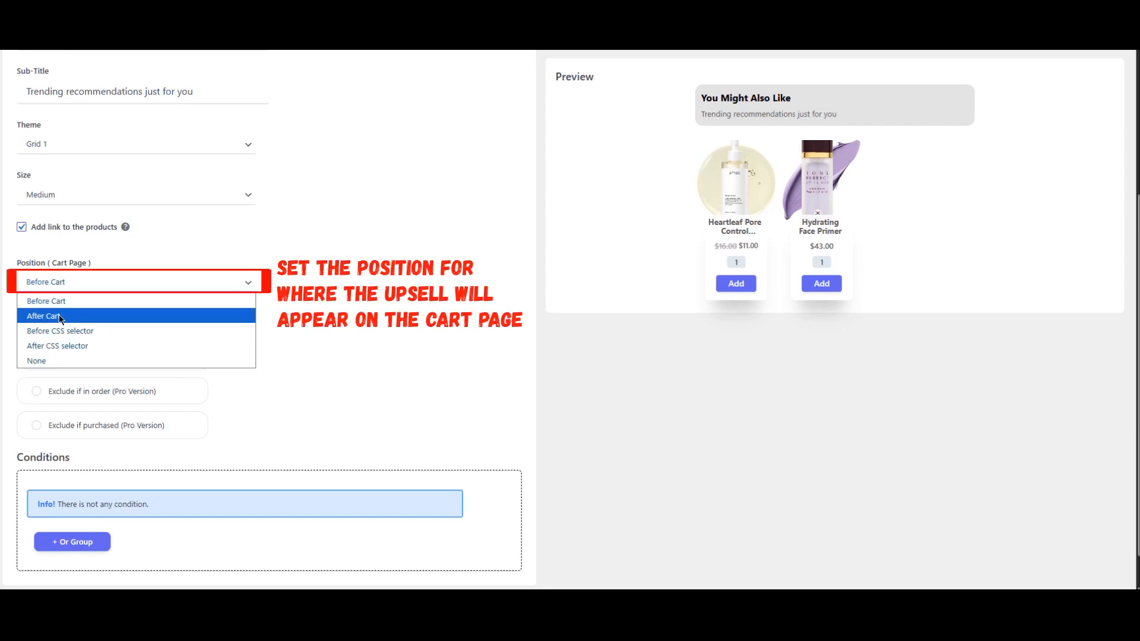
left_click(63, 301)
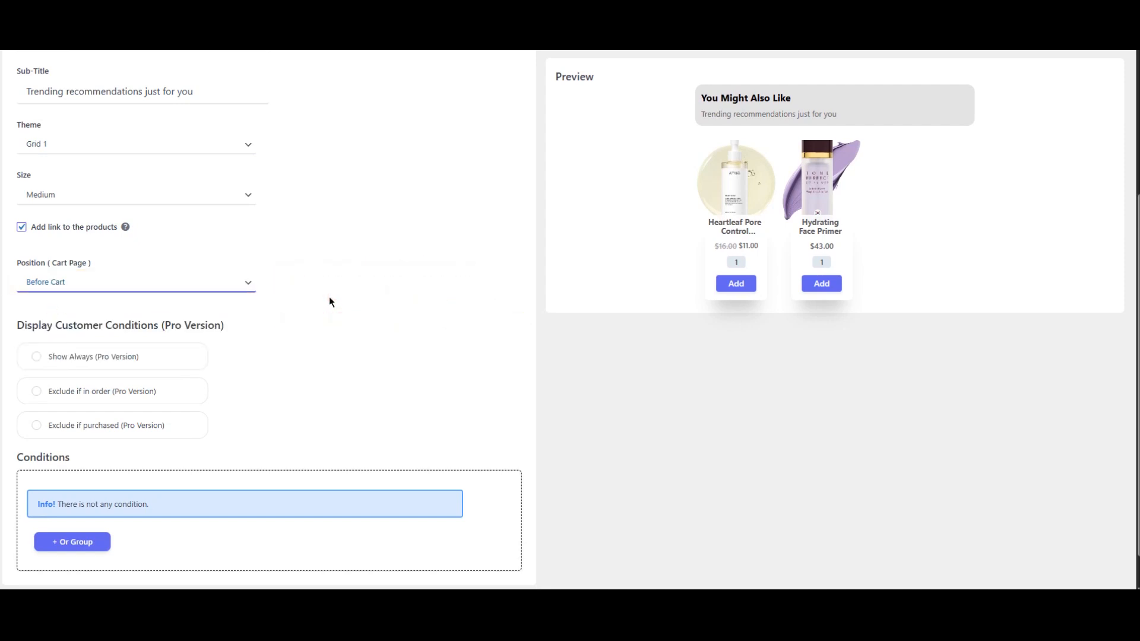
Add a display condition group to the cart upsell based on Products in cart with the rule At least one of.
scroll(329, 297, "down", 1)
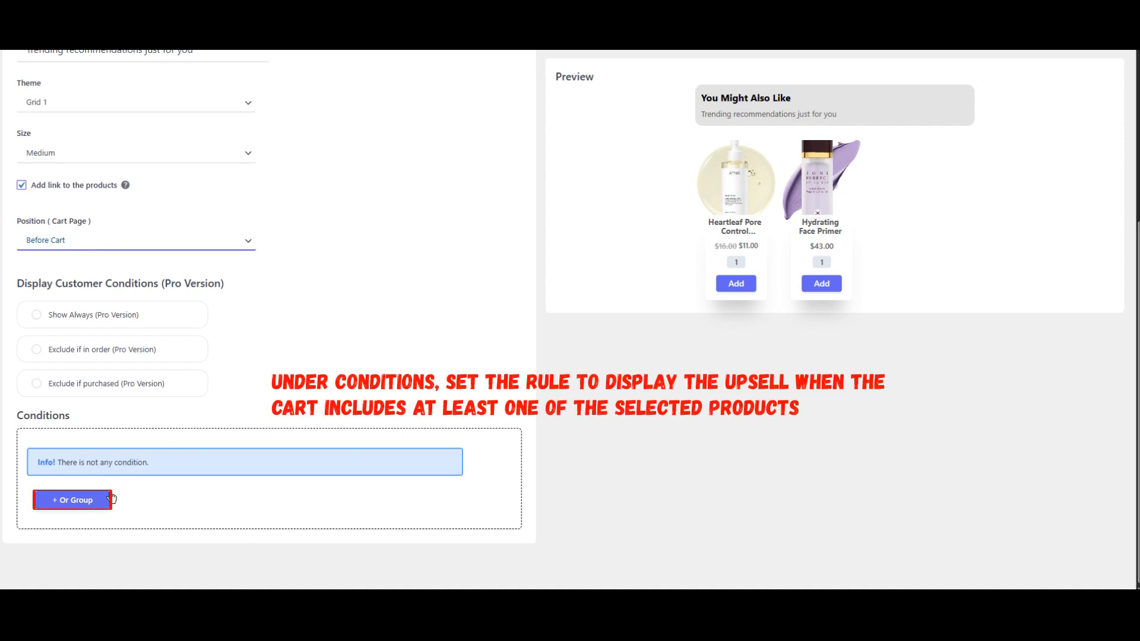
left_click(105, 499)
left_click(169, 471)
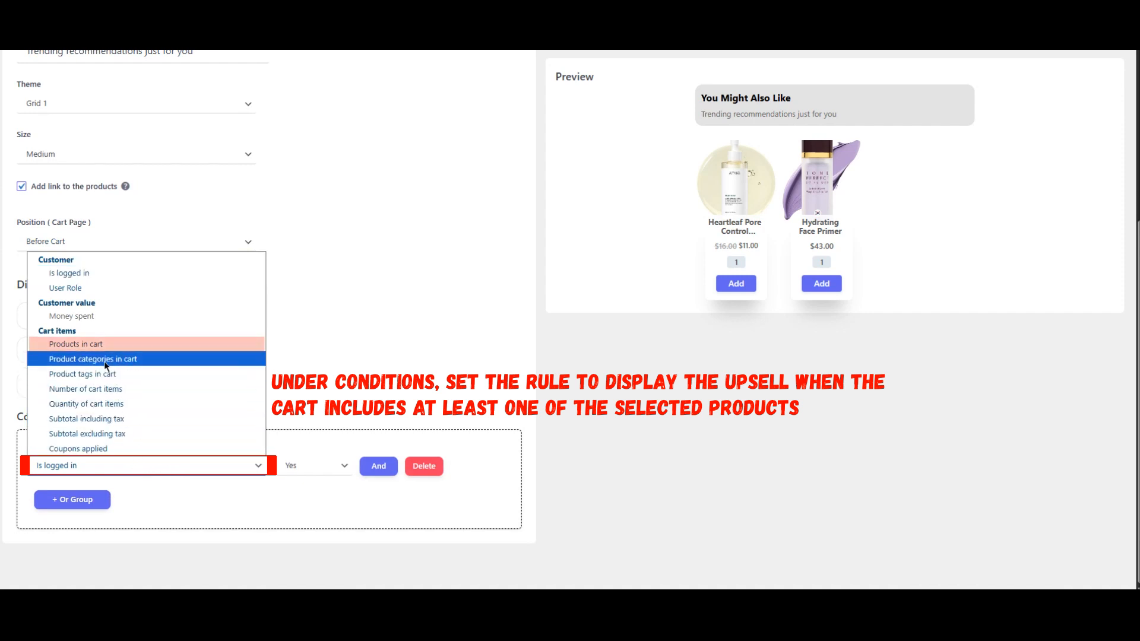
left_click(101, 344)
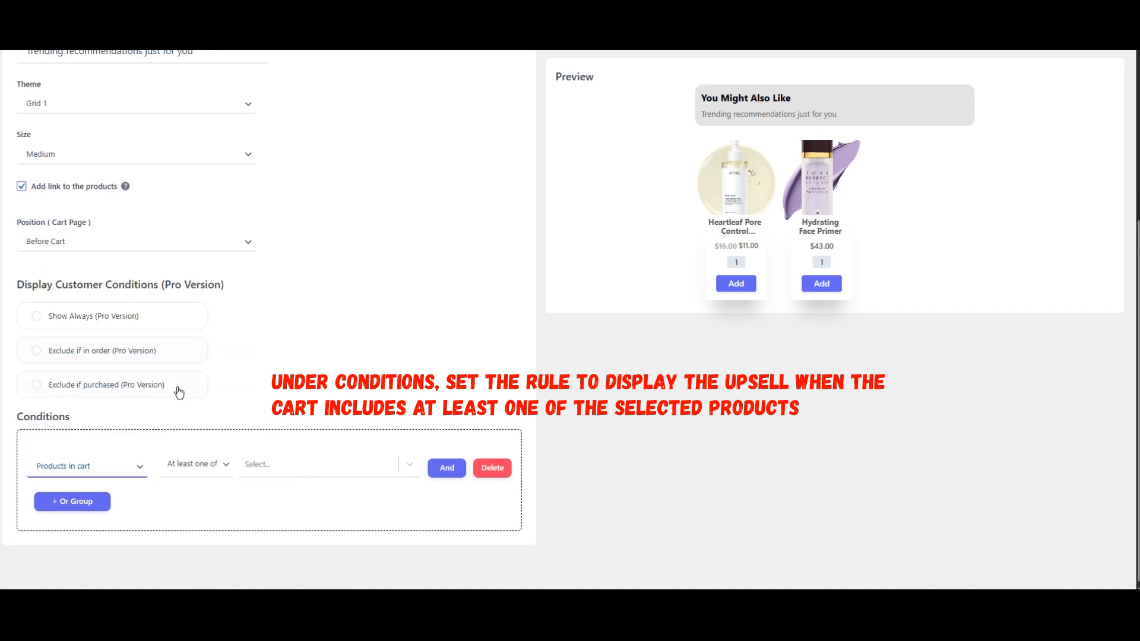
left_click(198, 469)
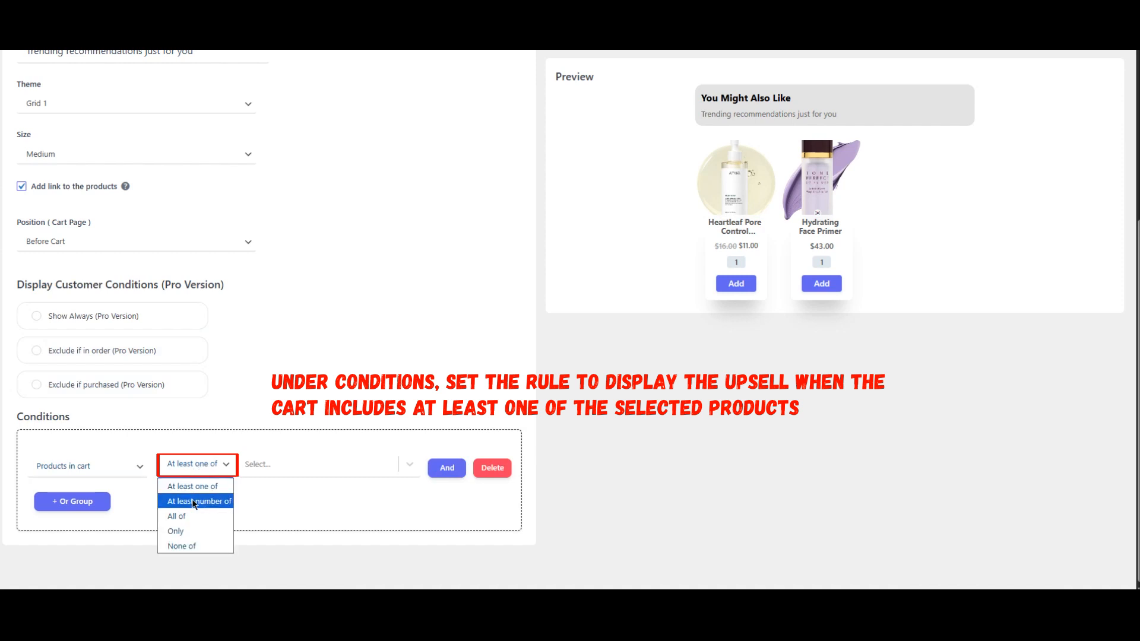
left_click(188, 489)
Select On-the-Glow Bronze (SoftGlow), Pan Stik Foundation and Cream Contour Stick as the condition's products.
left_click(288, 469)
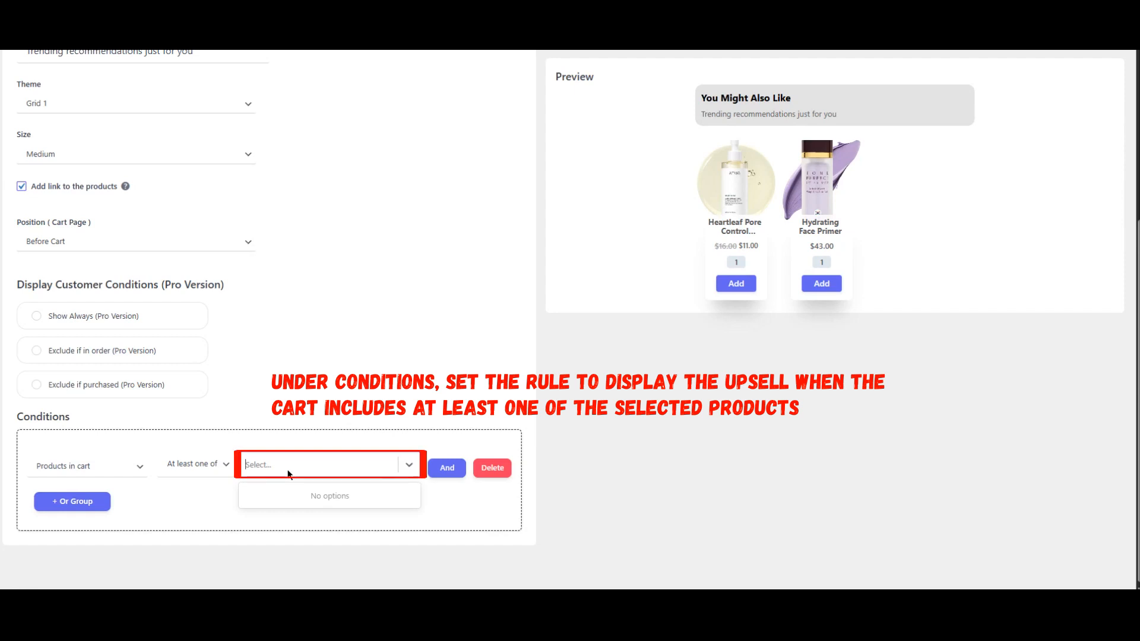
type("on-")
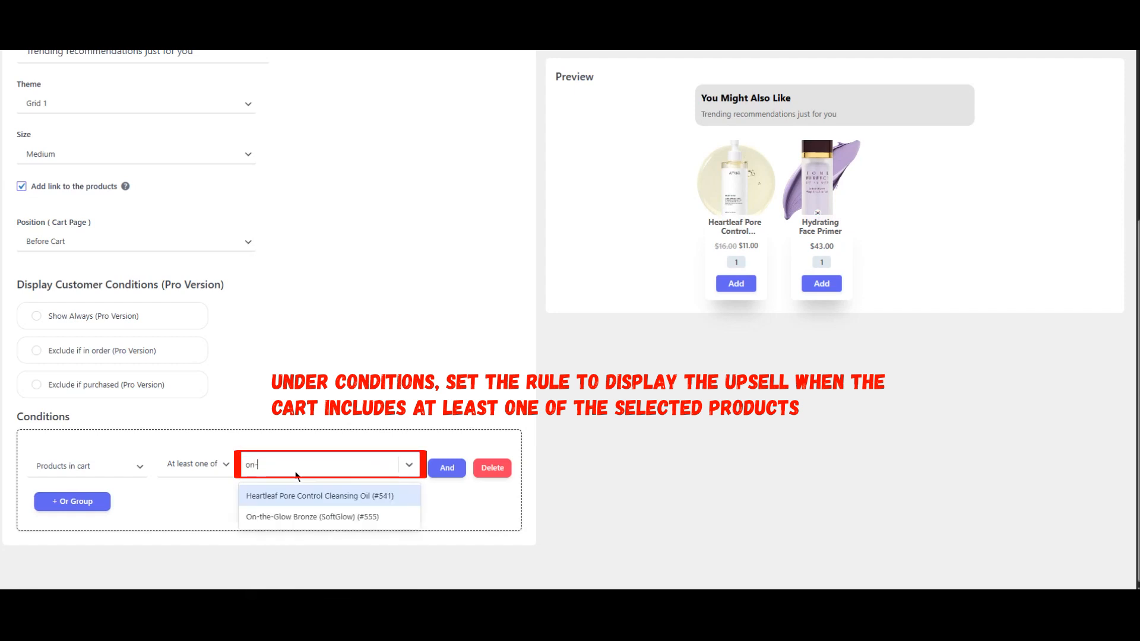
left_click(268, 516)
type("par")
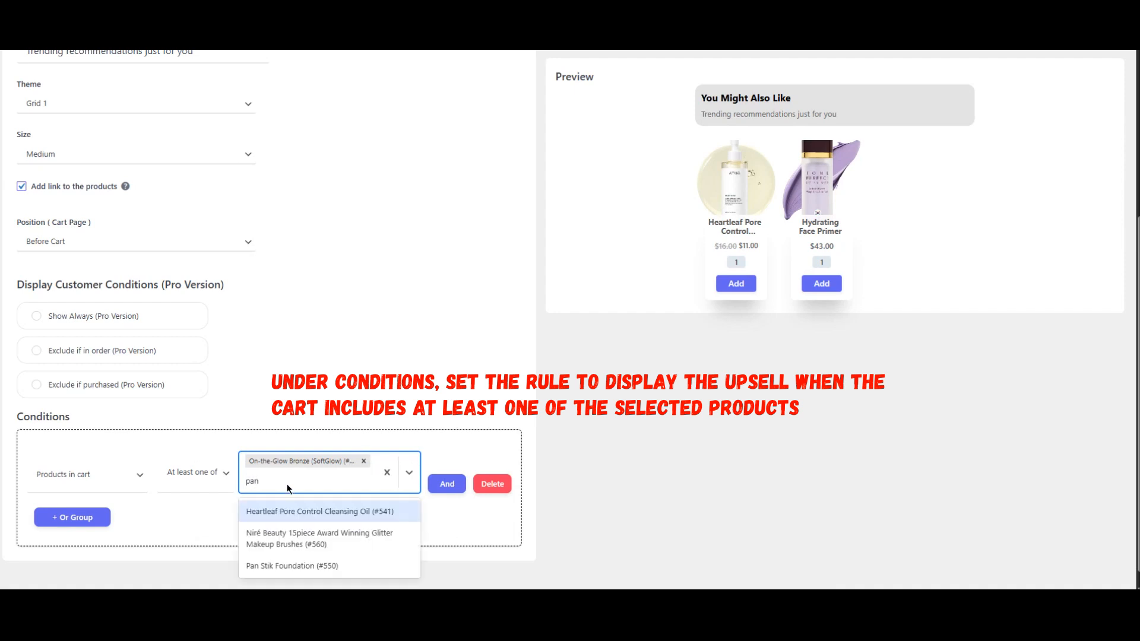
left_click(331, 565)
type("cre")
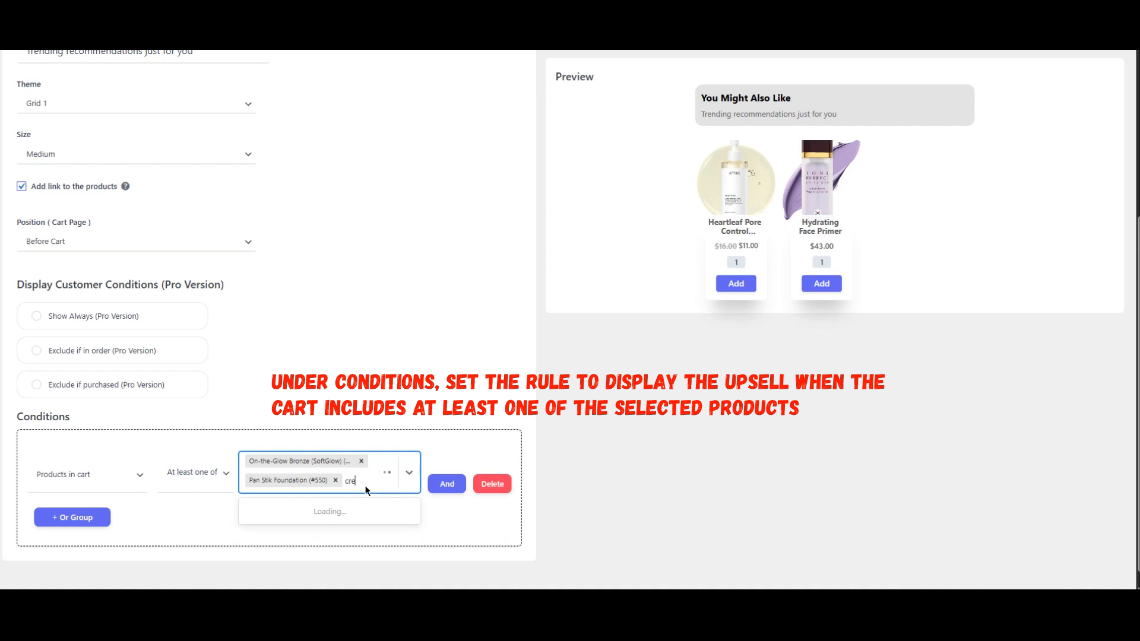
left_click(319, 509)
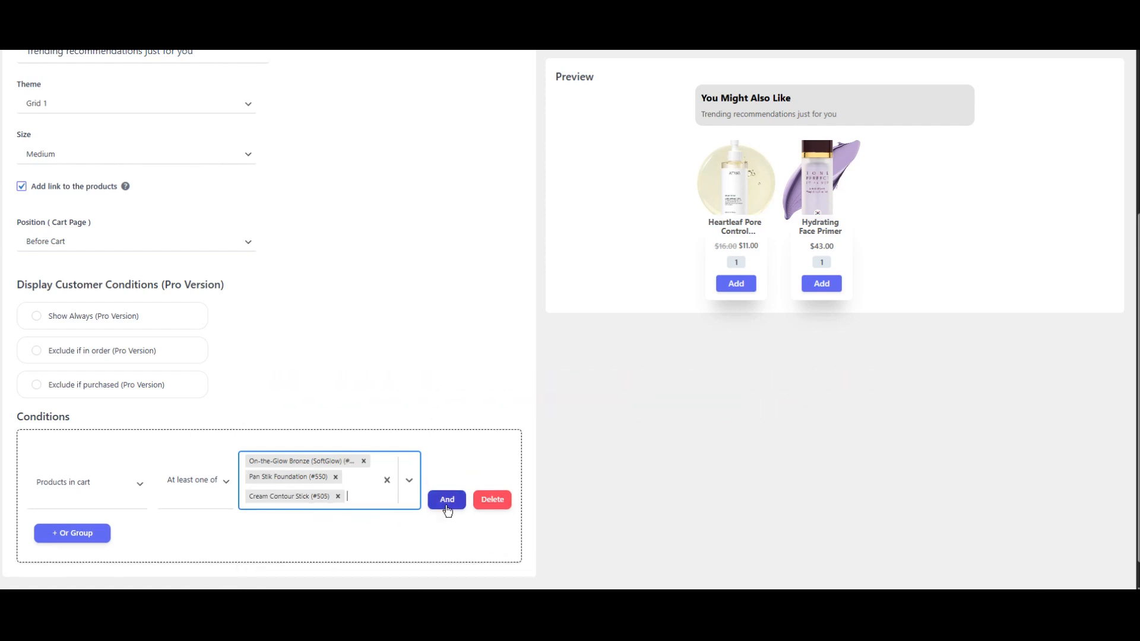
Save the cart upsell with its display condition.
left_click(657, 448)
scroll(657, 447, "up", 5)
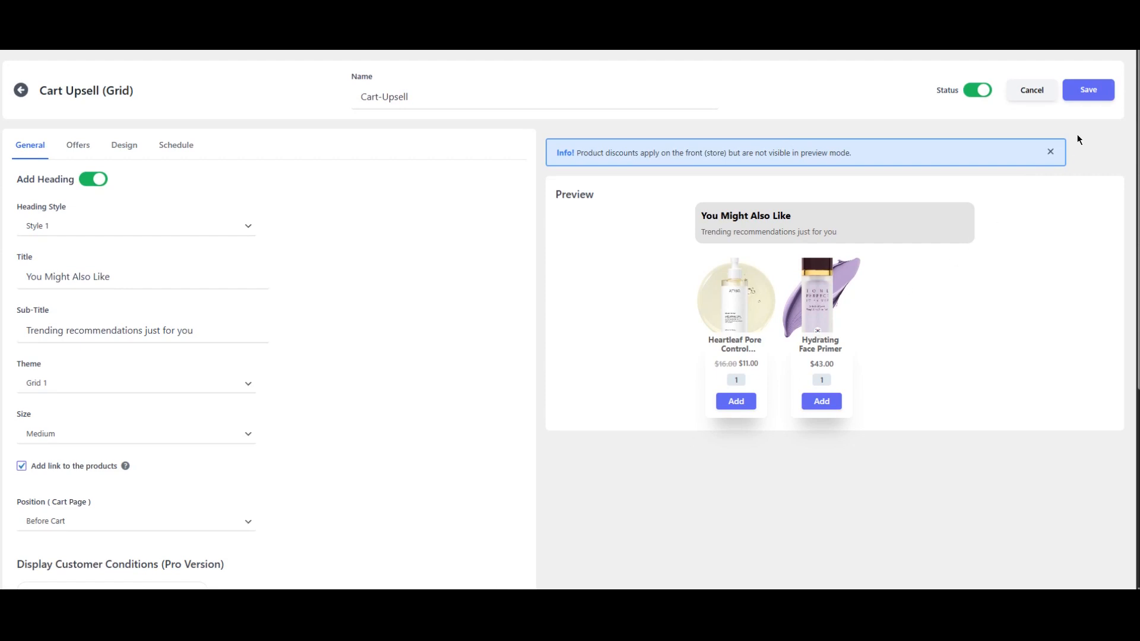
left_click(1089, 90)
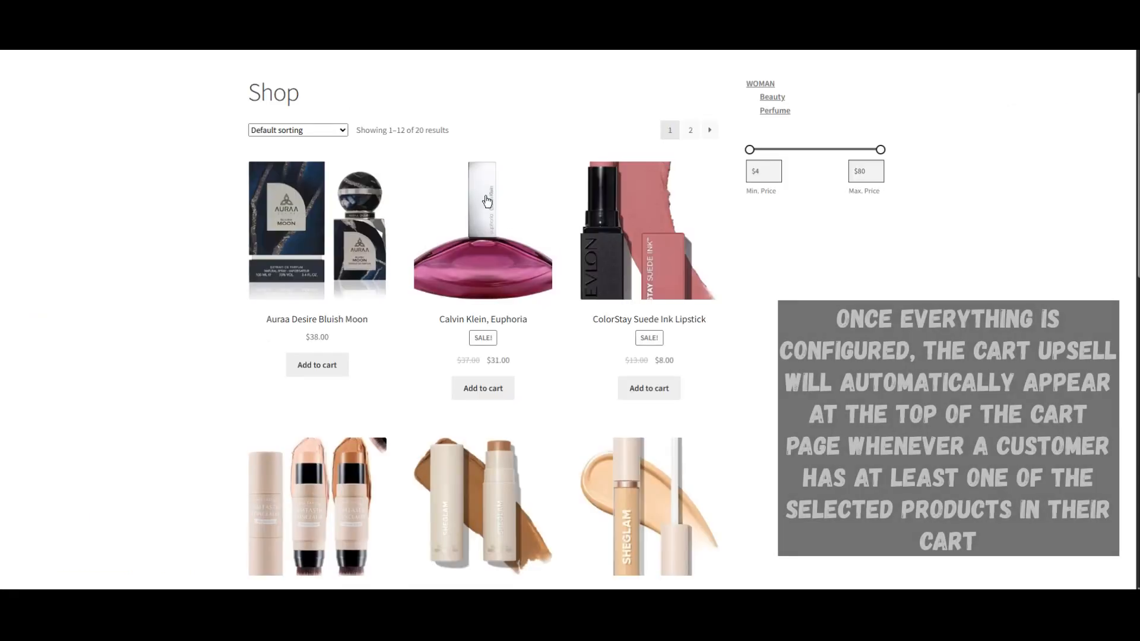
Put On-the-Glow Bronze (SoftGlow) and Long Lasting Crayon Lipstick from the shop's second product page into the cart.
scroll(485, 198, "down", 6)
scroll(485, 199, "down", 7)
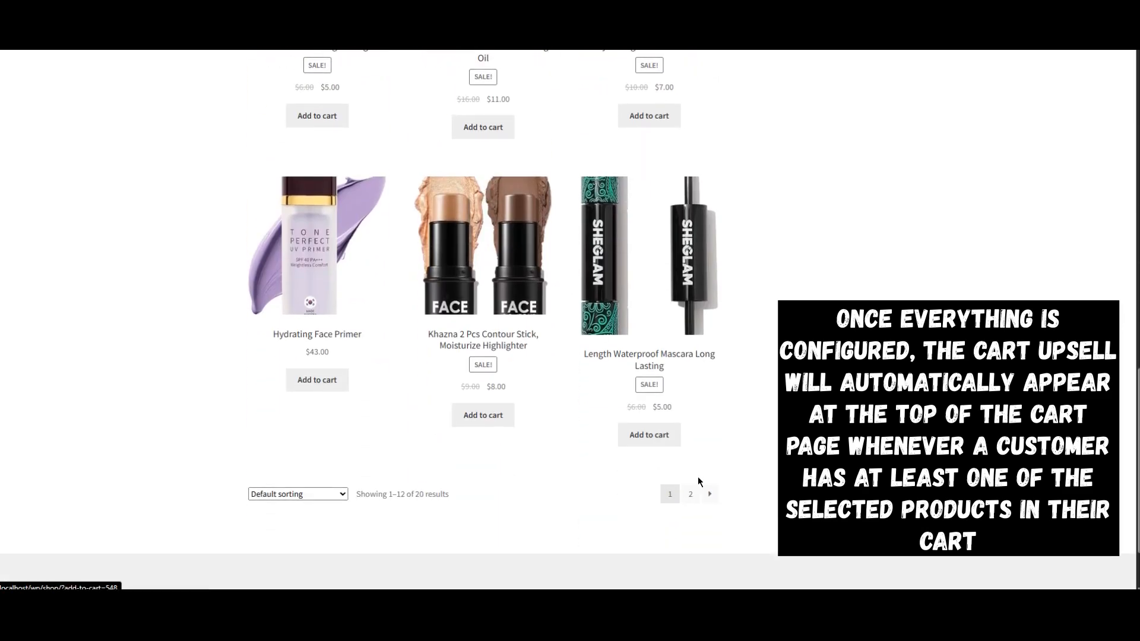
left_click(692, 495)
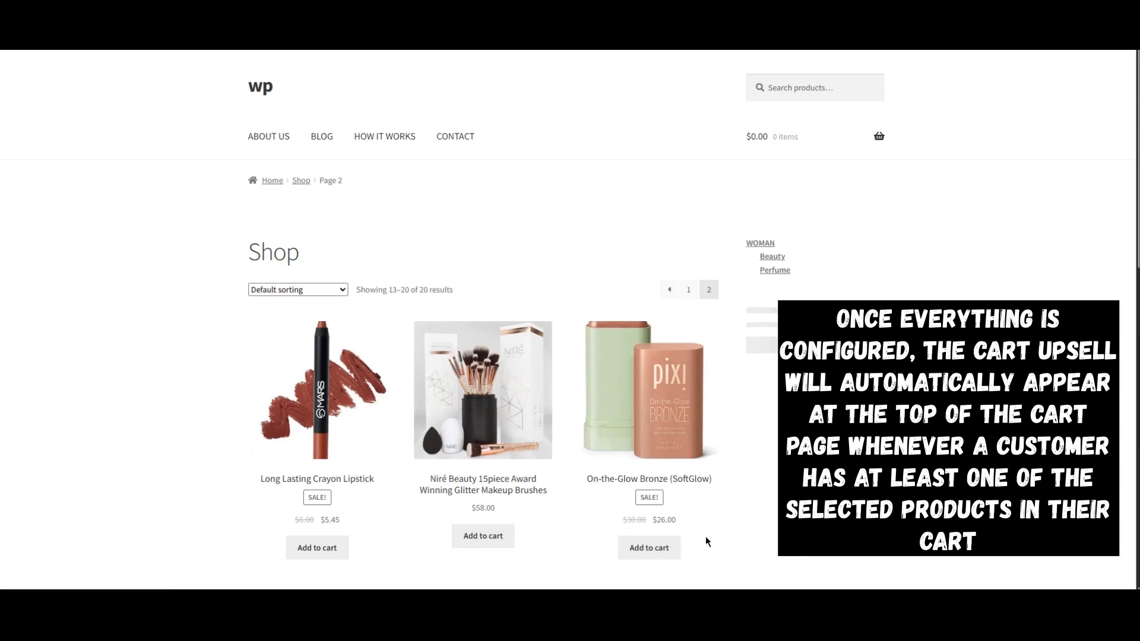
left_click(662, 553)
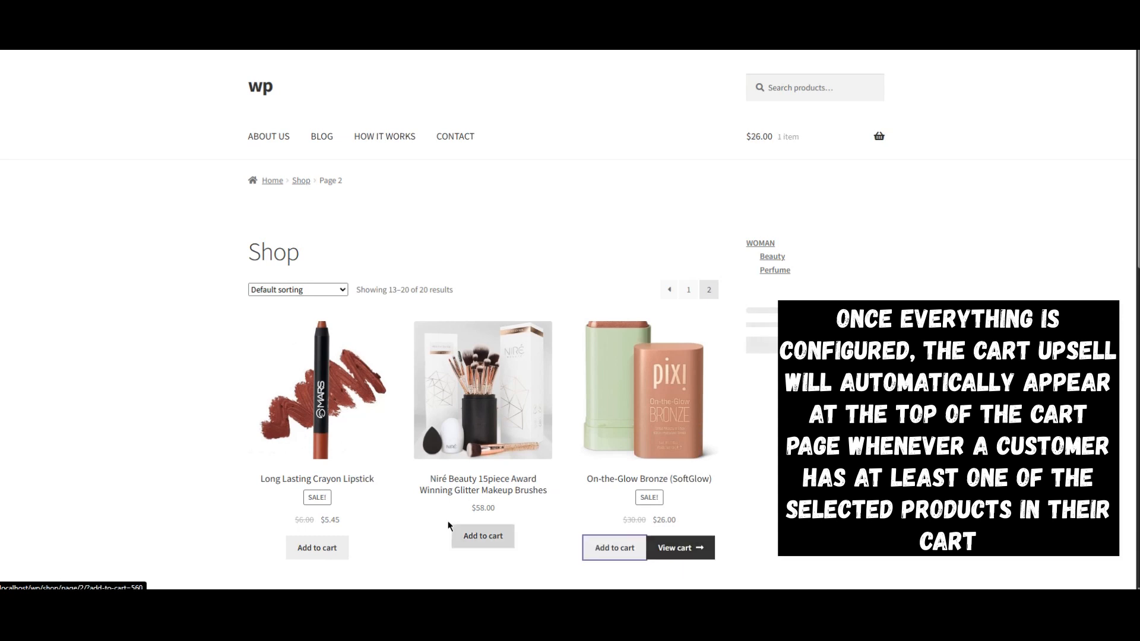
left_click(315, 553)
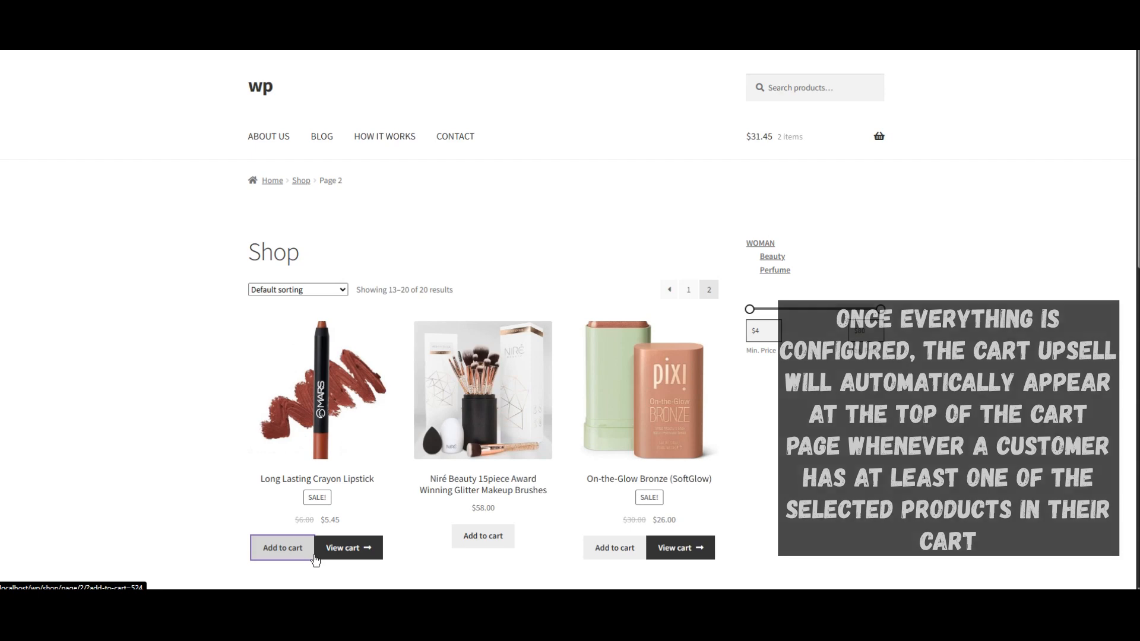
View the cart page and add the Hydrating Face Primer from the upsell grid above the cart items.
mouse_move(784, 137)
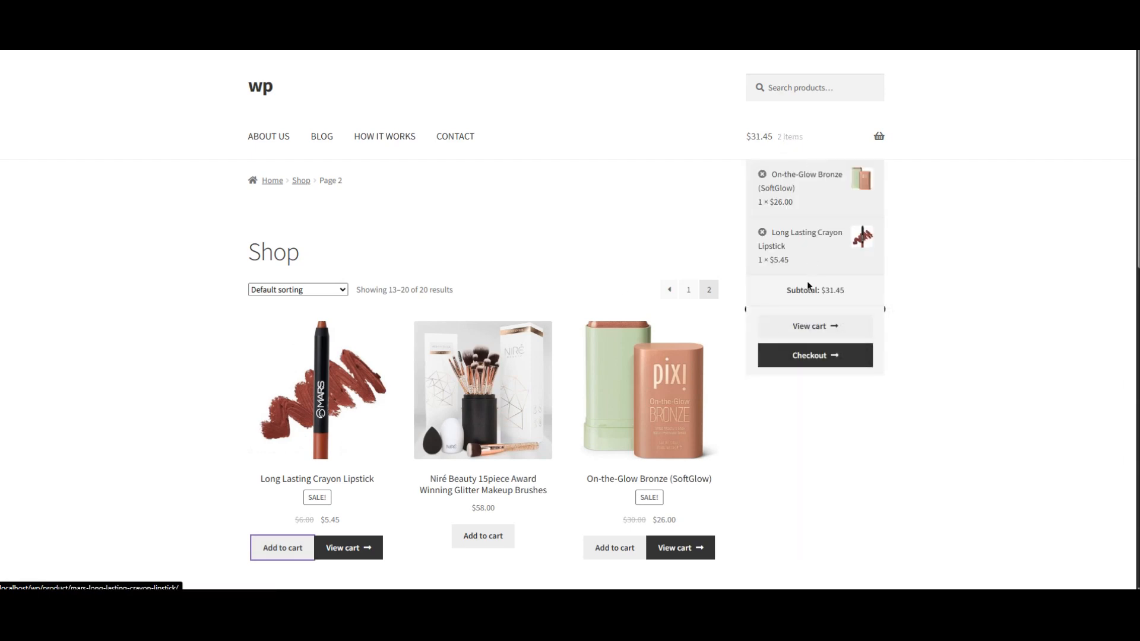
left_click(800, 326)
scroll(799, 326, "down", 3)
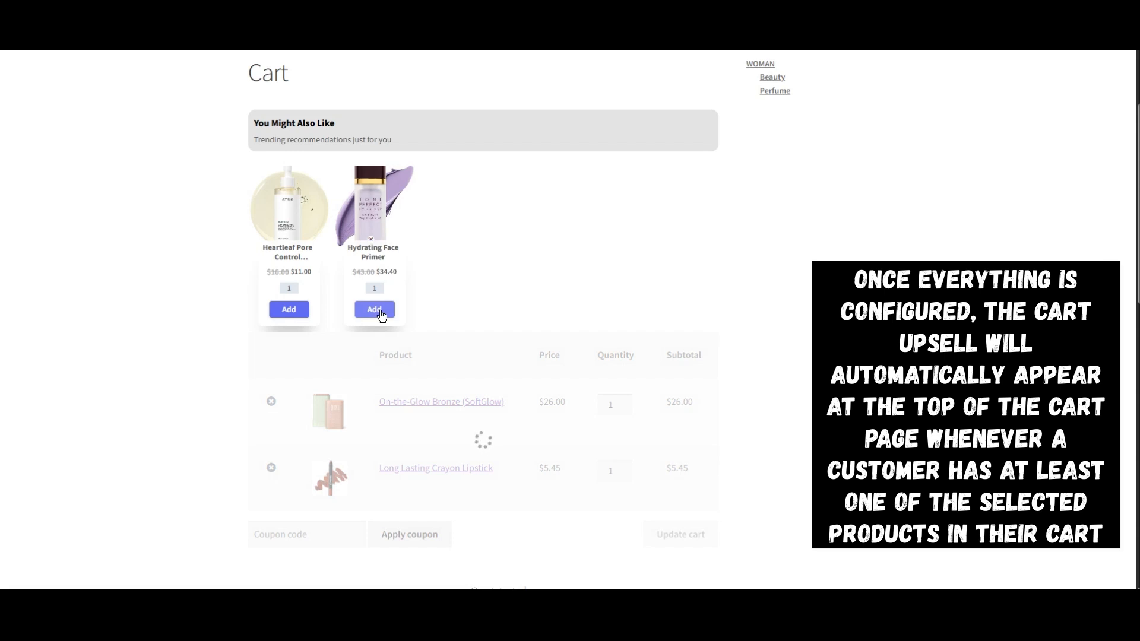
scroll(524, 394, "down", 2)
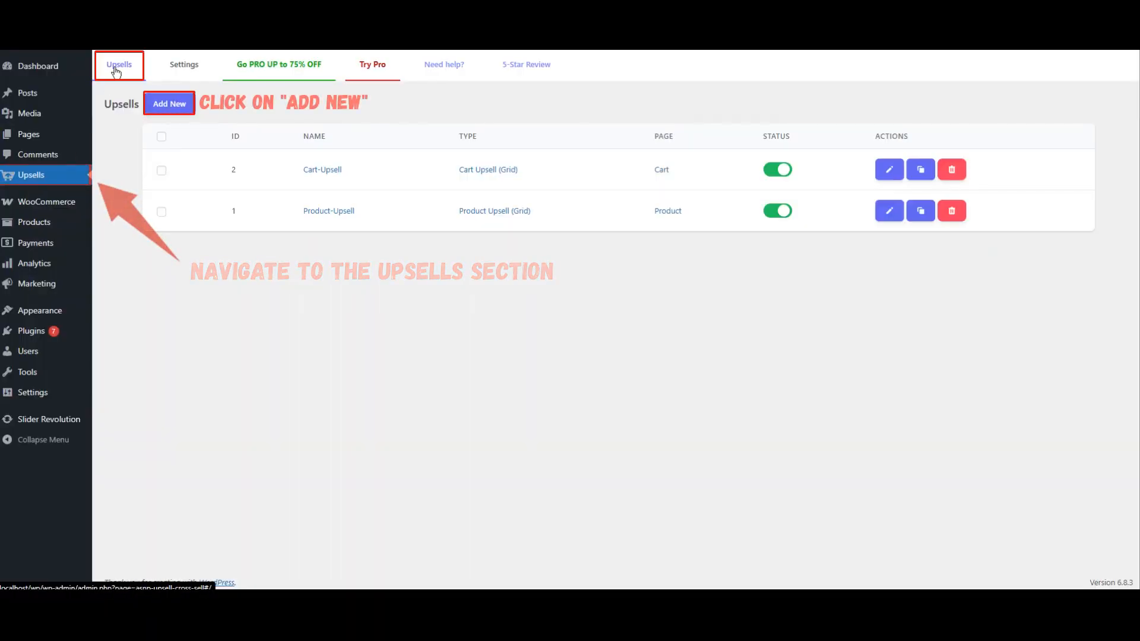
Create a new upsell for the checkout page using the Checkout Upsell (Grid) template.
left_click(184, 108)
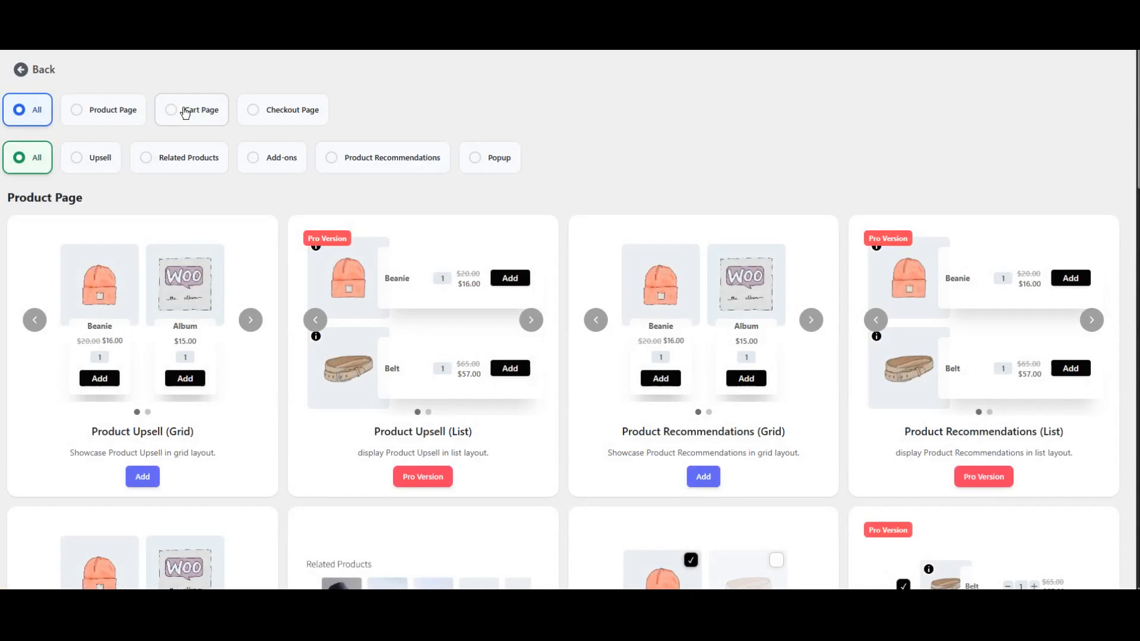
left_click(288, 121)
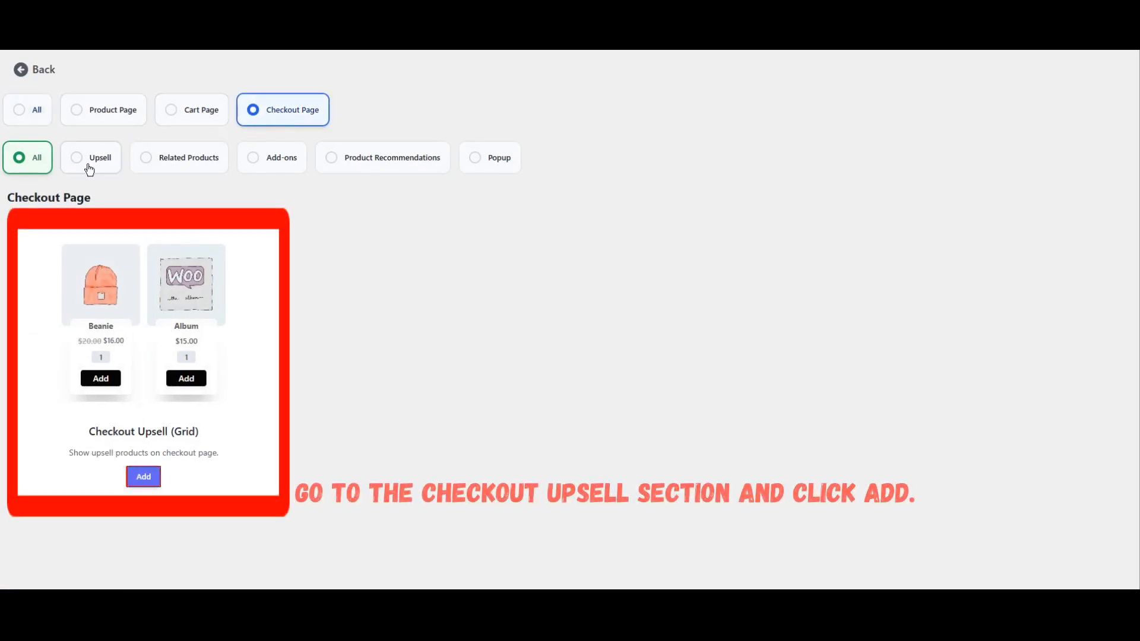
left_click(148, 478)
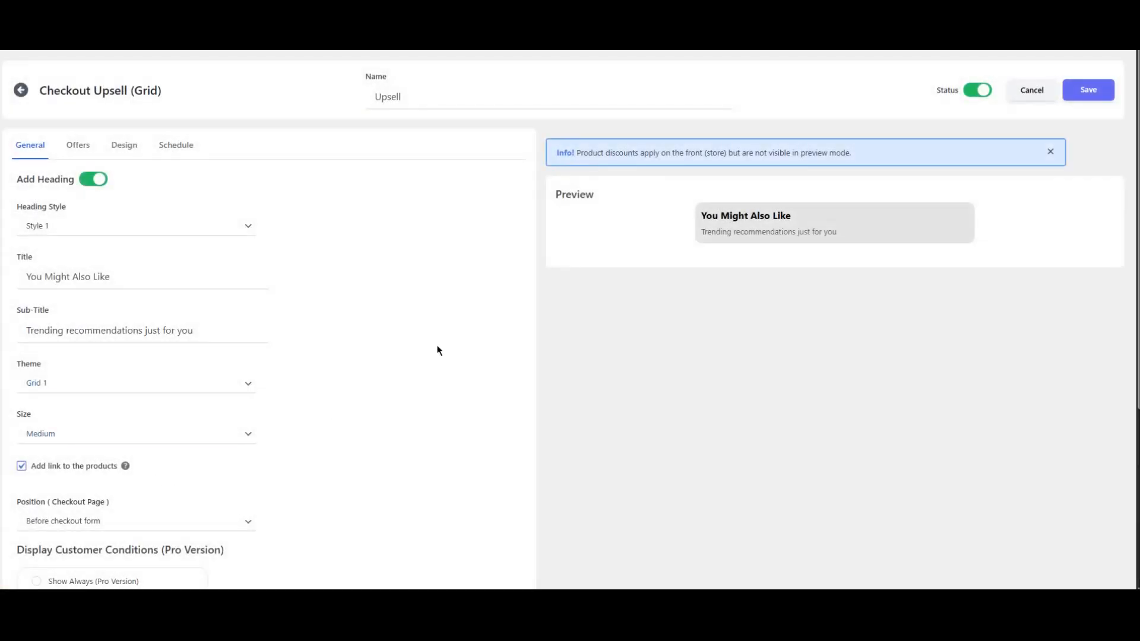
Add a first offer to the checkout upsell with Calvin Klein, Euphoria as its default product.
left_click(83, 150)
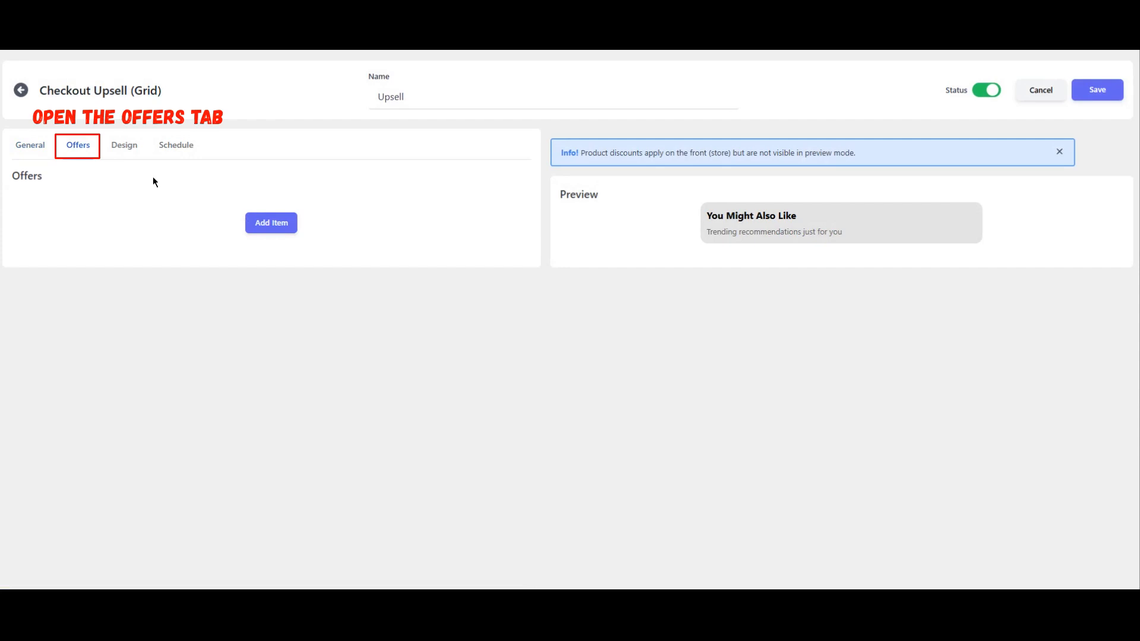
left_click(264, 232)
left_click(93, 282)
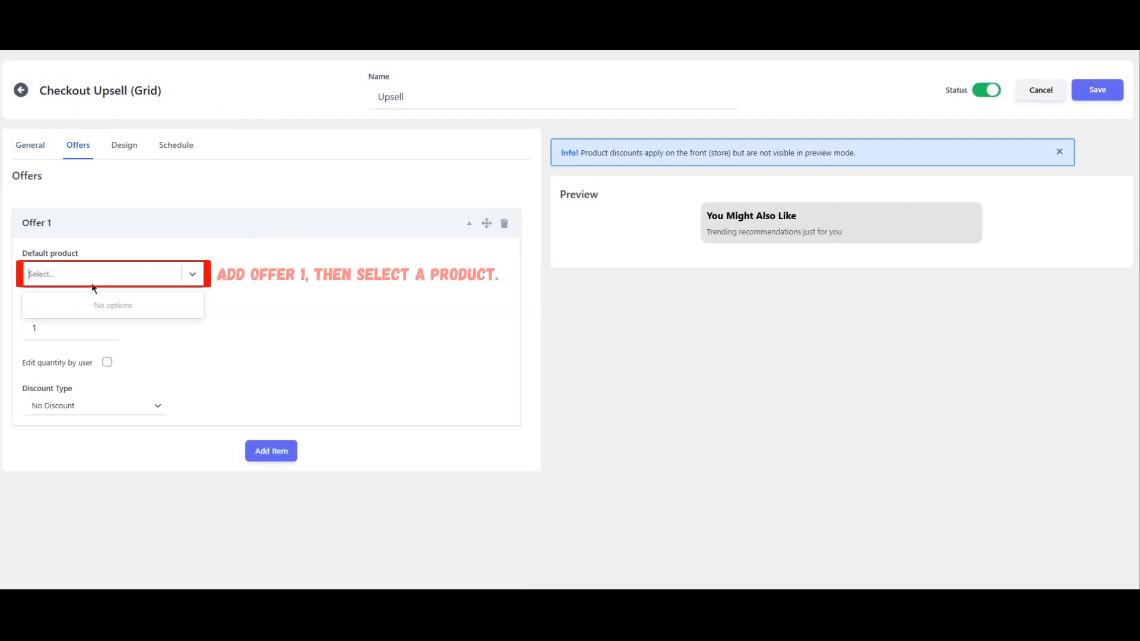
type("c")
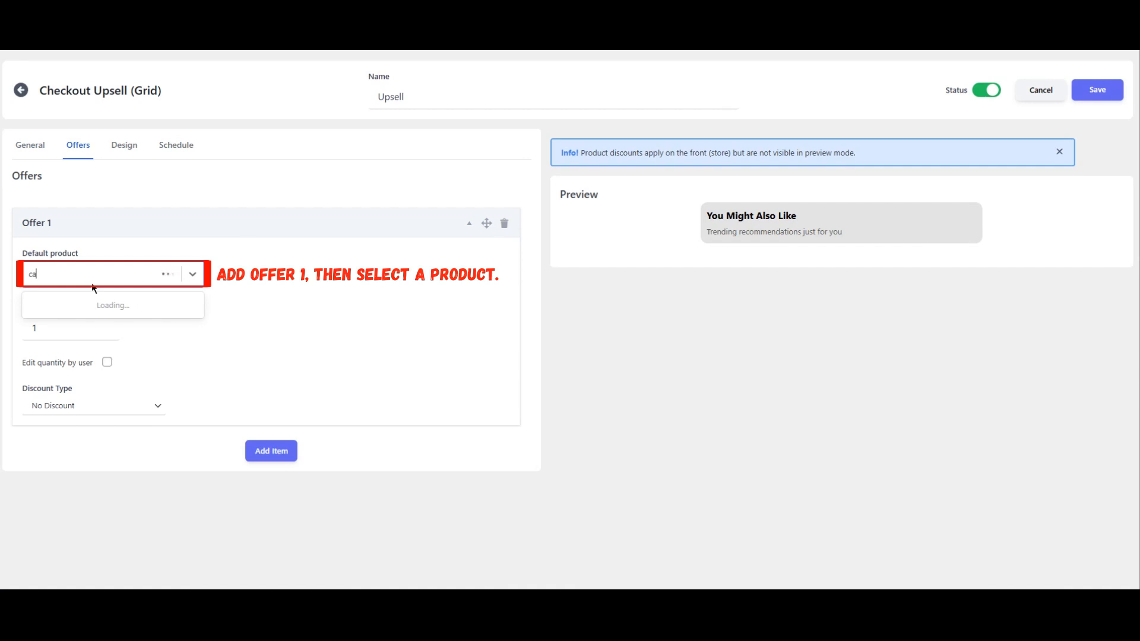
type("a")
left_click(92, 298)
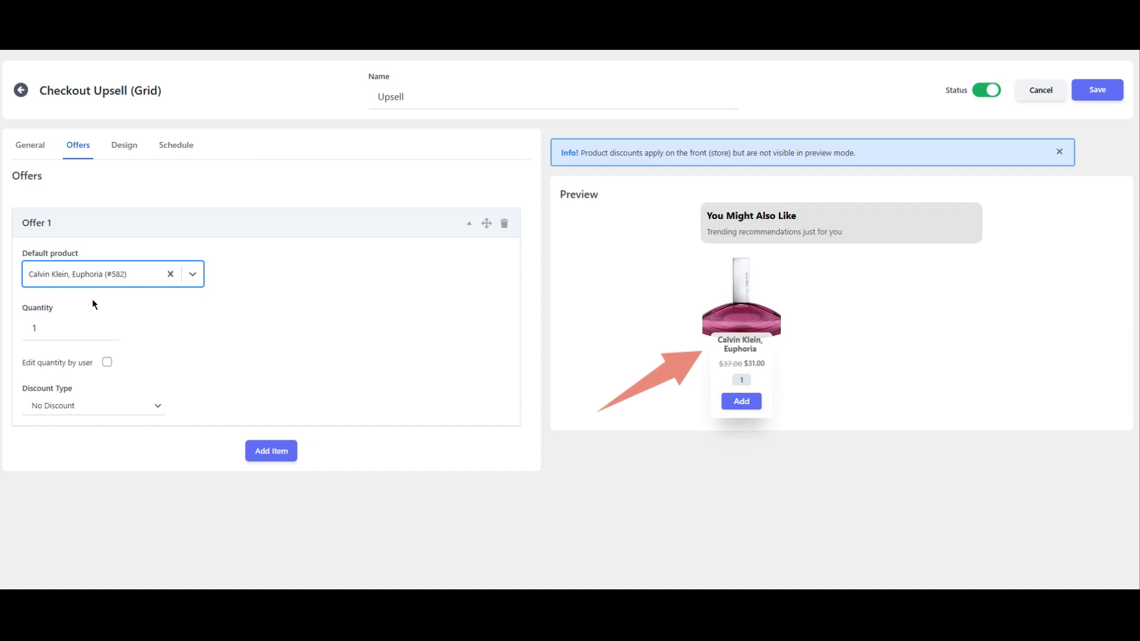
Give the Calvin Klein, Euphoria offer a Price discount of 5 and set its quantity to 2.
left_click(84, 405)
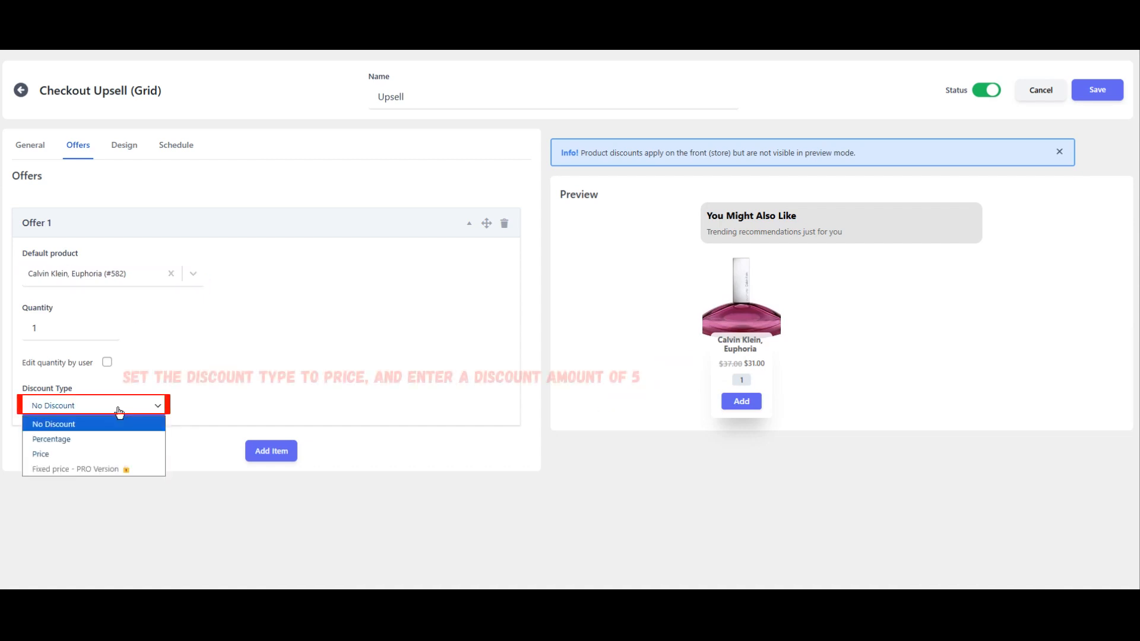
left_click(73, 454)
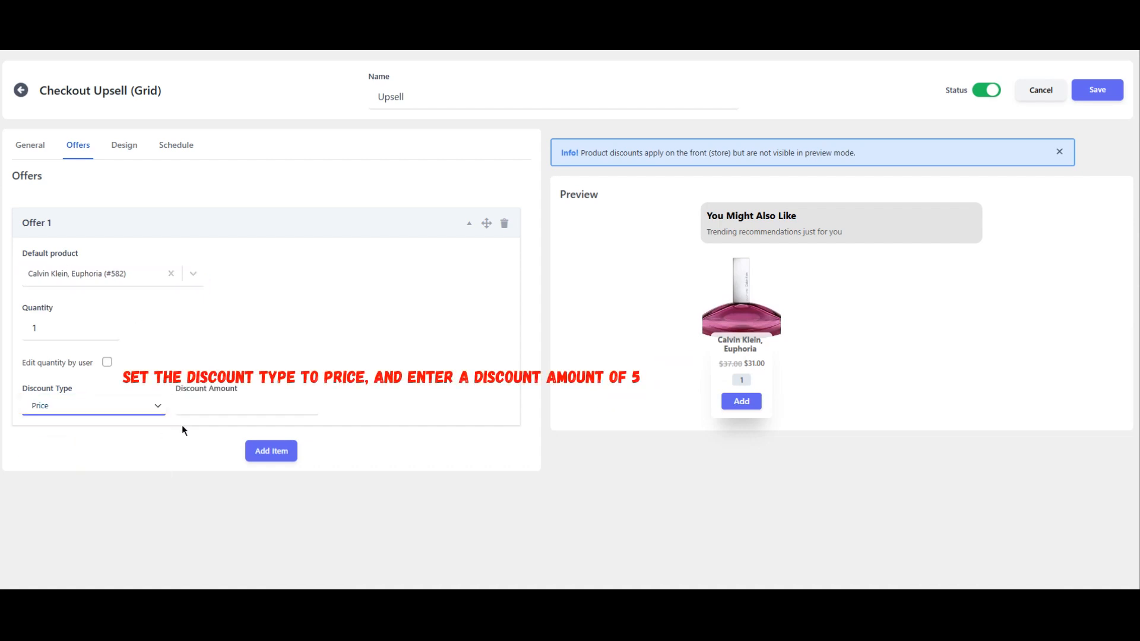
left_click(218, 404)
type("5")
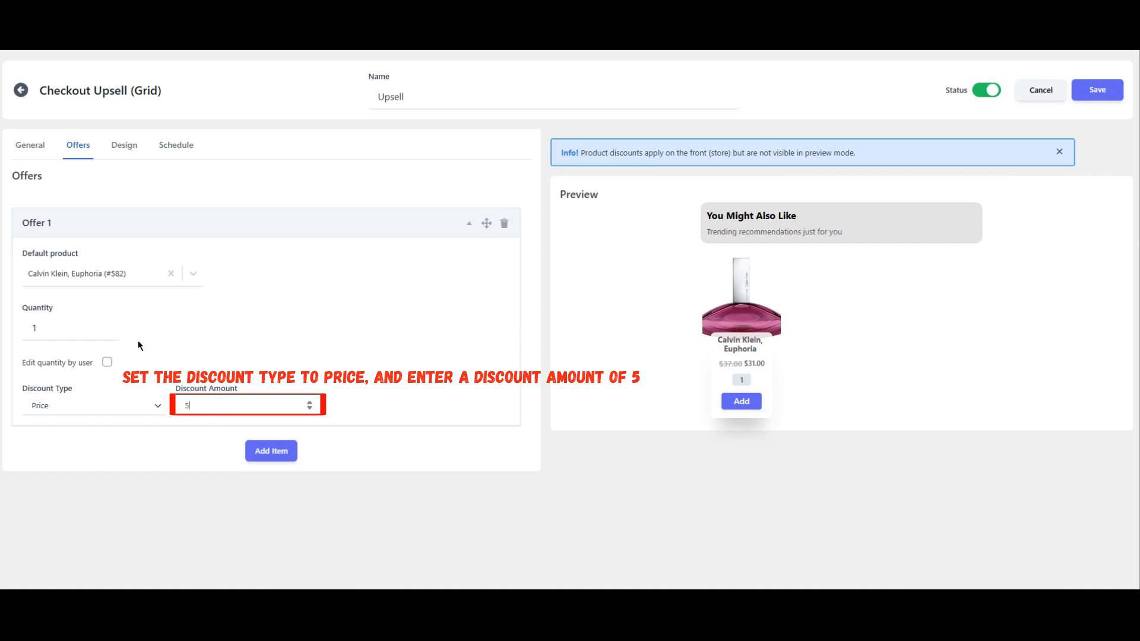
left_click(105, 324)
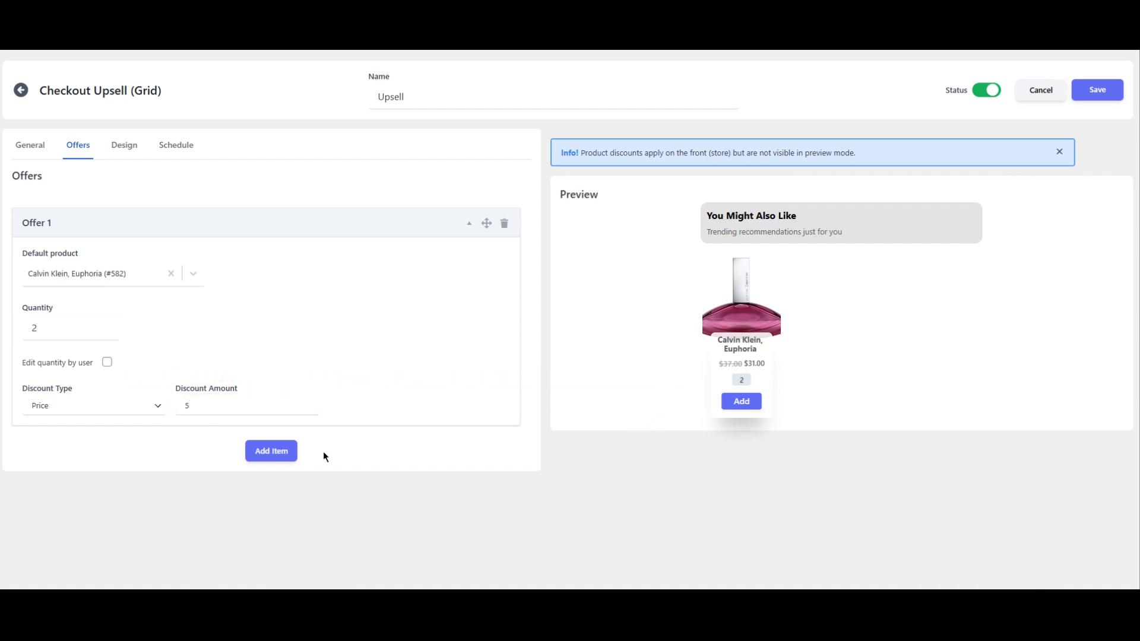
Add a second offer to the checkout upsell with Versace Bright Crystal as its default product.
left_click(278, 465)
scroll(376, 406, "down", 3)
left_click(78, 347)
type("ver")
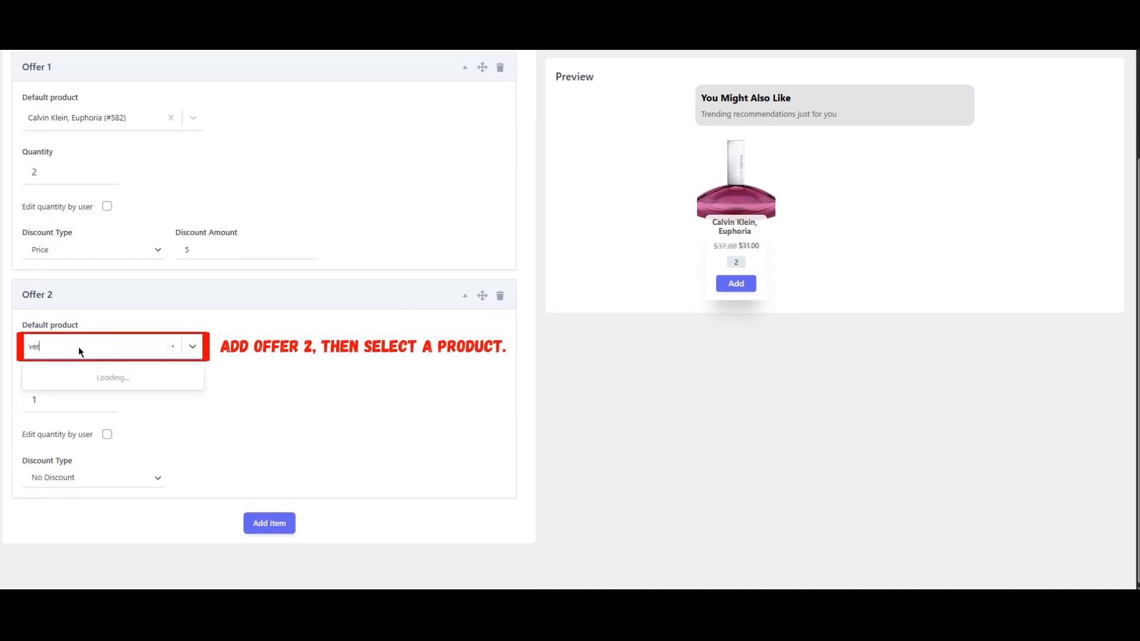
type("s")
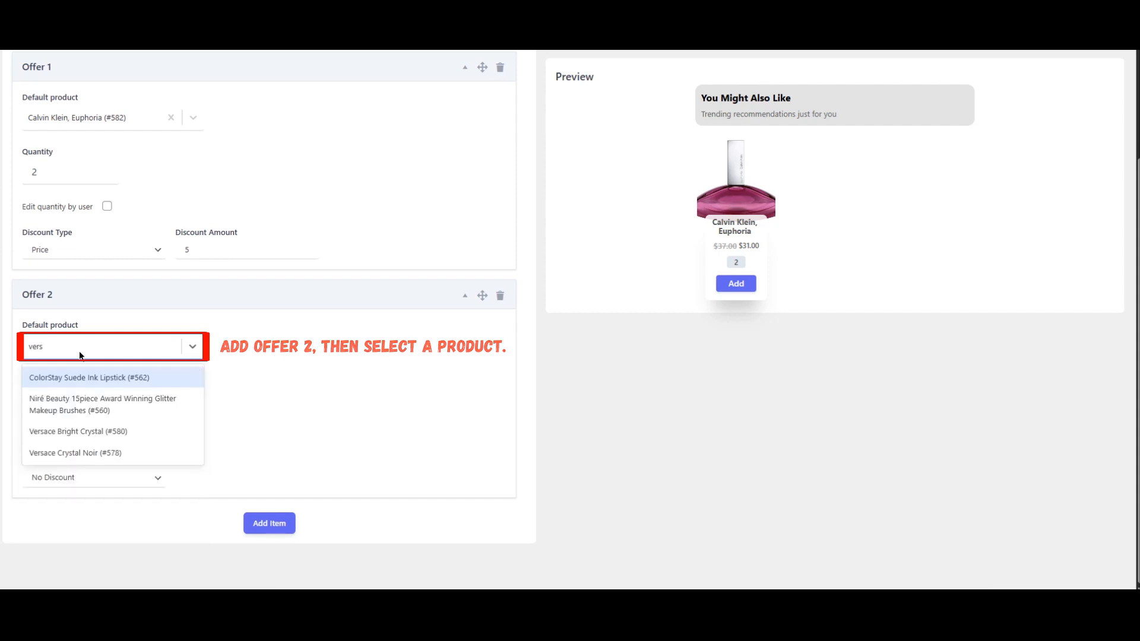
left_click(82, 428)
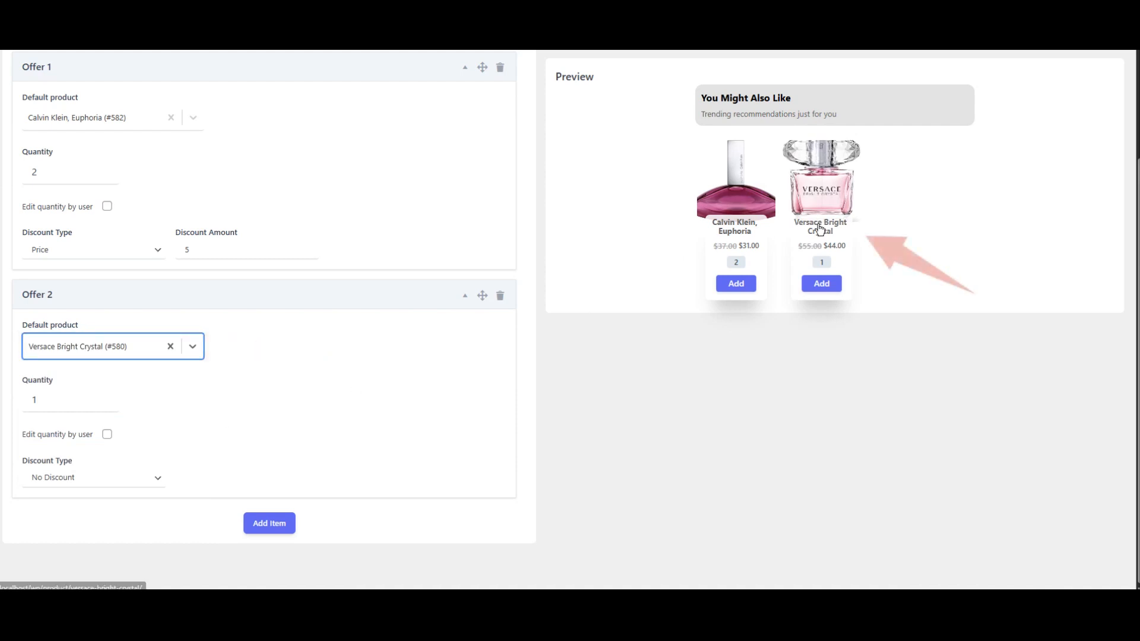
Add a third offer for Versace Crystal Noir and give it a Percentage discount of 10.
left_click(279, 528)
scroll(336, 419, "down", 4)
left_click(128, 355)
type("vers")
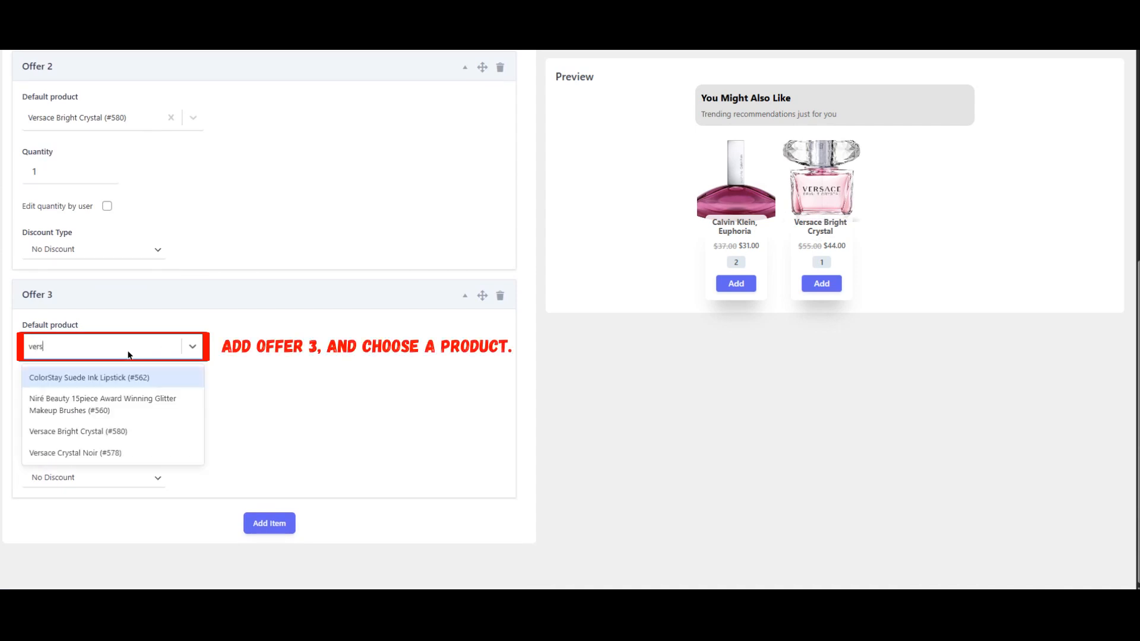
left_click(91, 451)
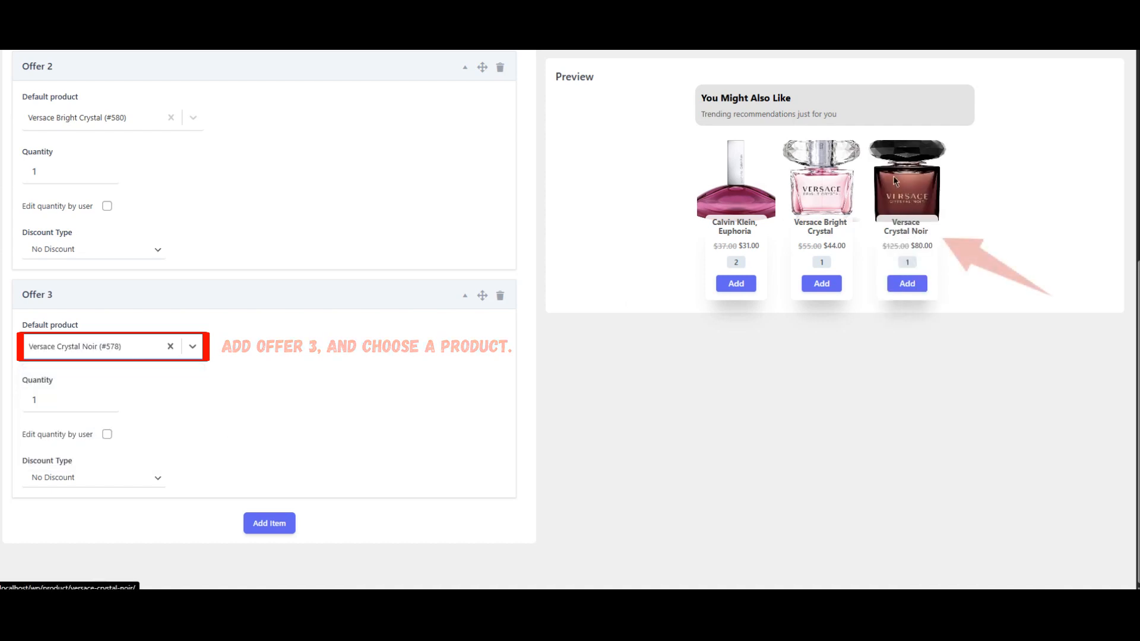
left_click(129, 489)
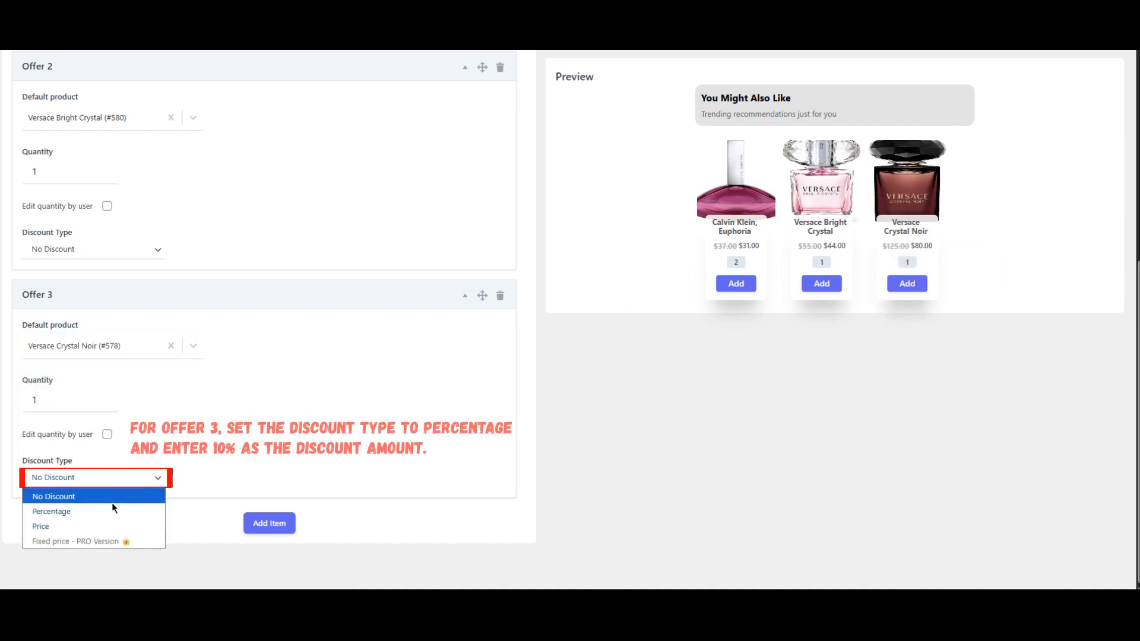
left_click(107, 511)
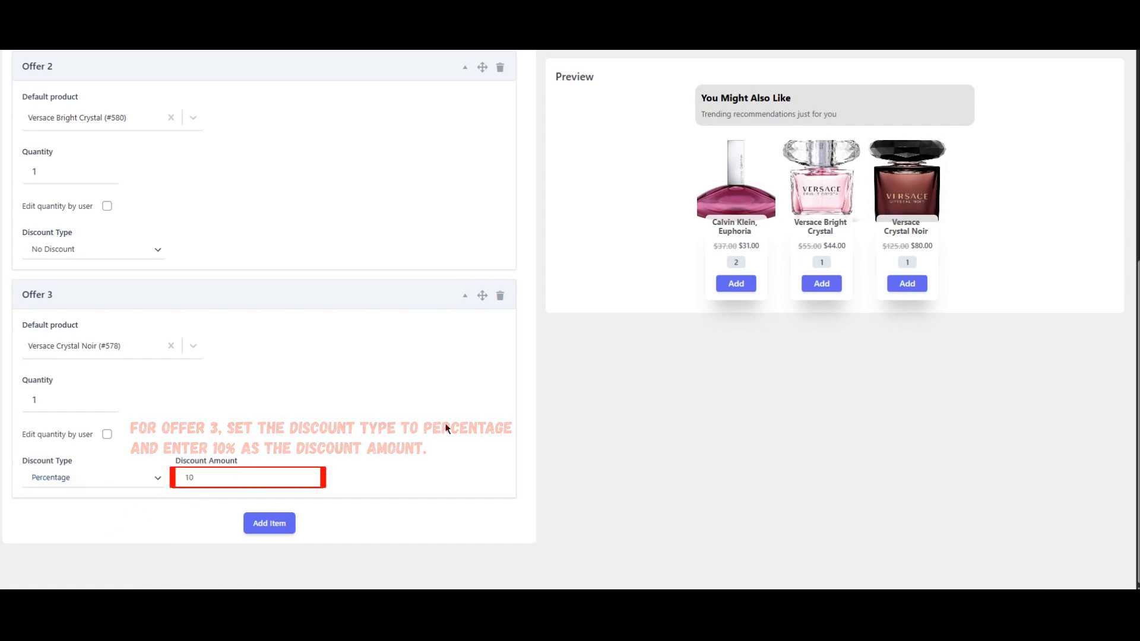
Set the upsell's position on the checkout page to Before checkout form in the general settings.
scroll(448, 428, "up", 6)
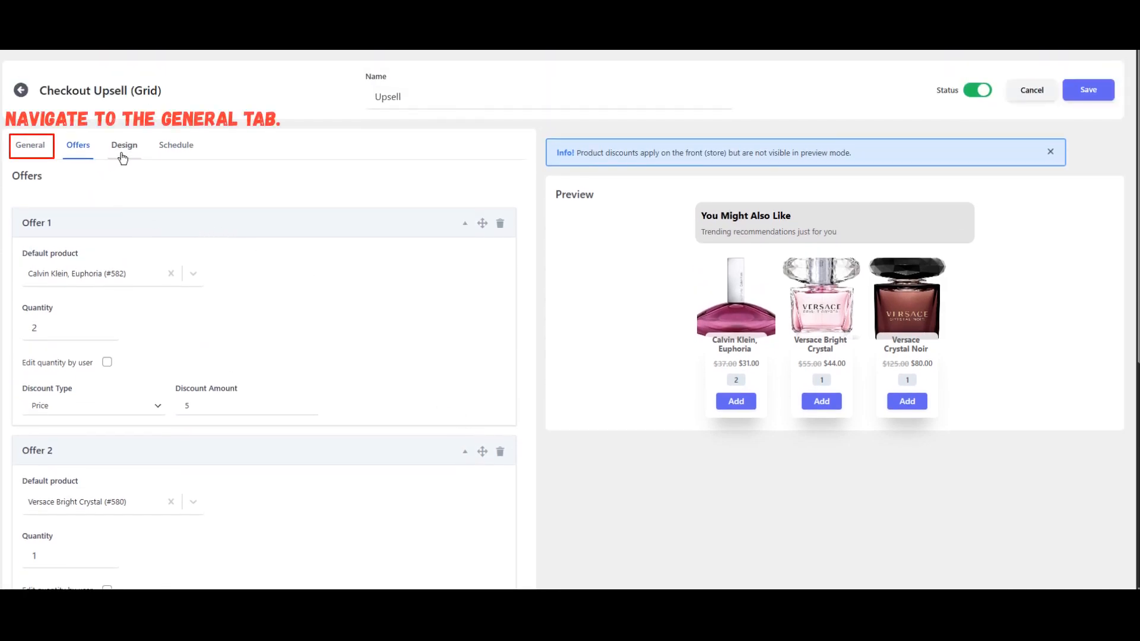
left_click(27, 155)
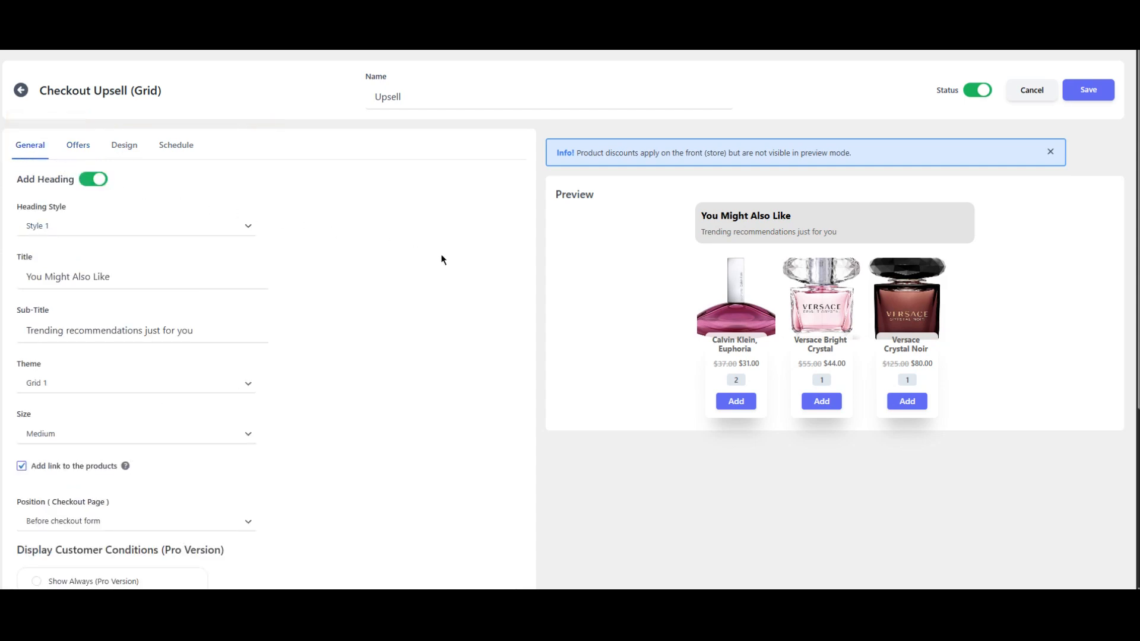
scroll(483, 278, "down", 5)
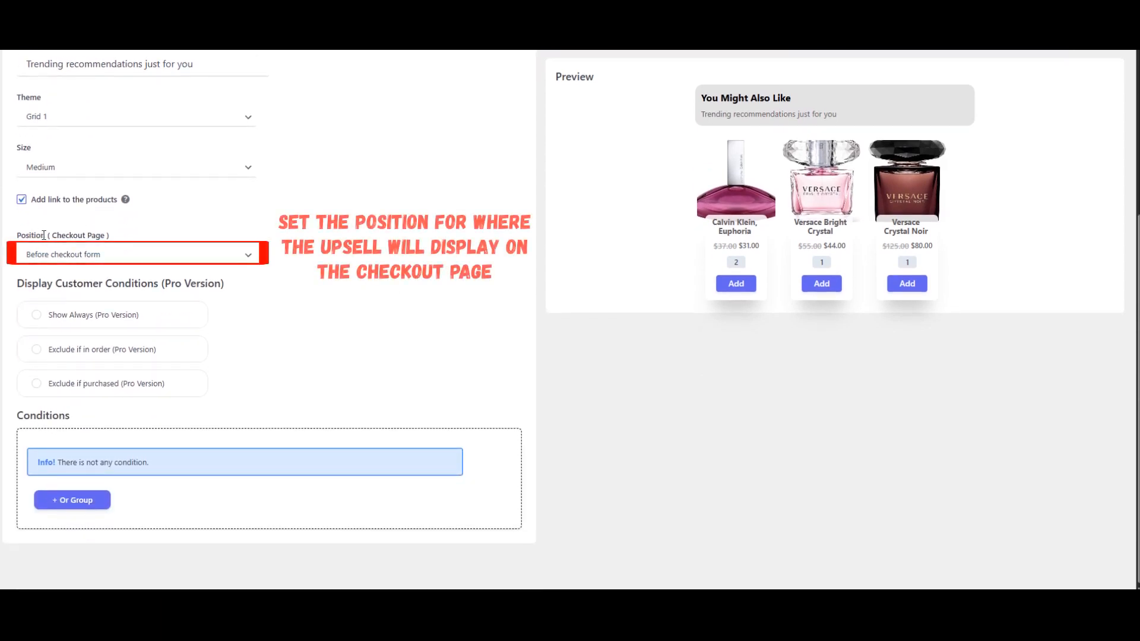
left_click(94, 256)
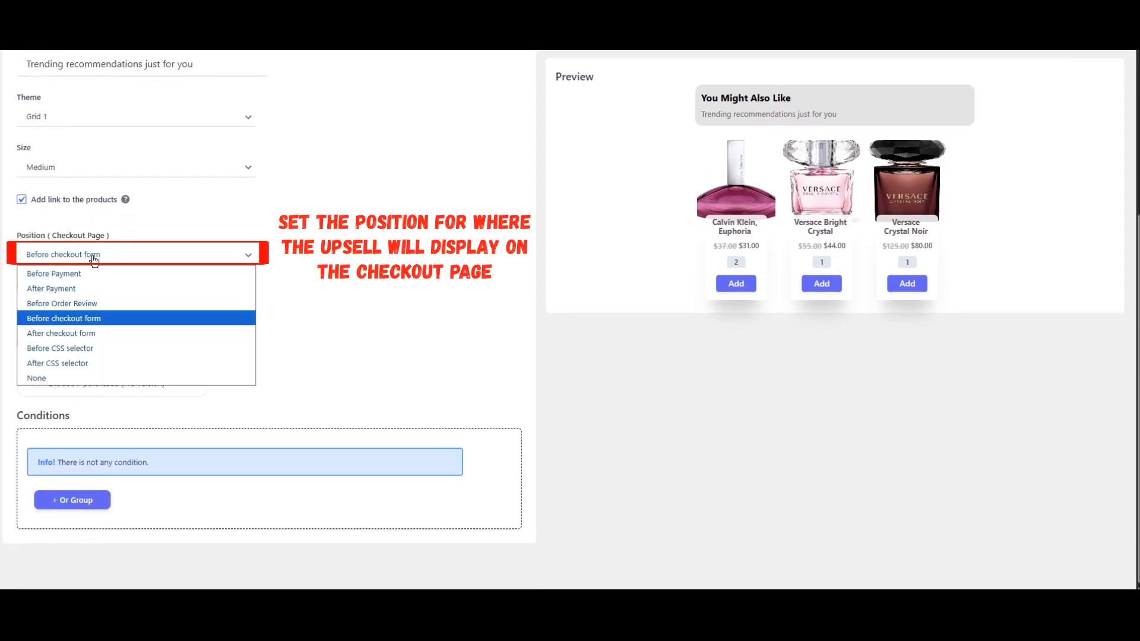
left_click(45, 320)
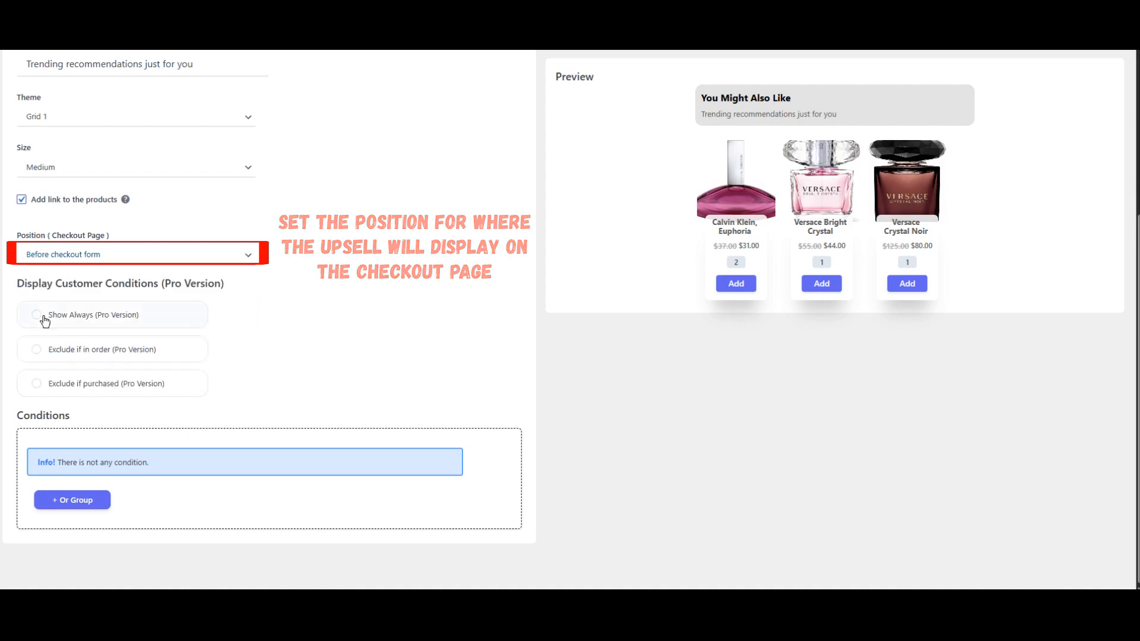
Add a display condition requiring product categories in cart to include at least one of the Perfume category.
left_click(92, 506)
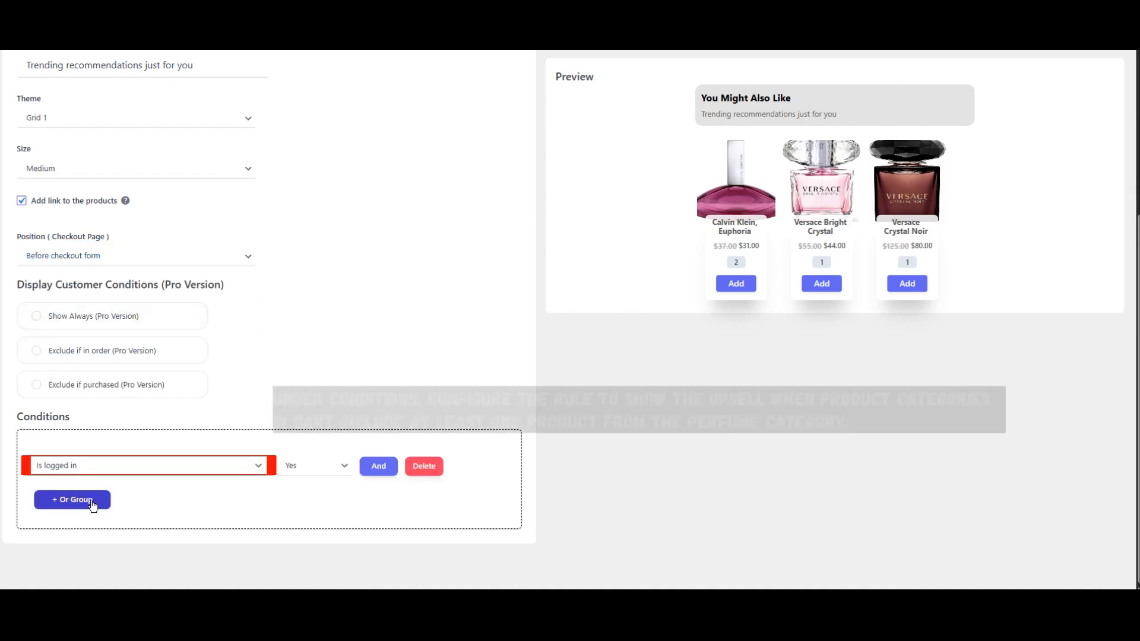
left_click(102, 470)
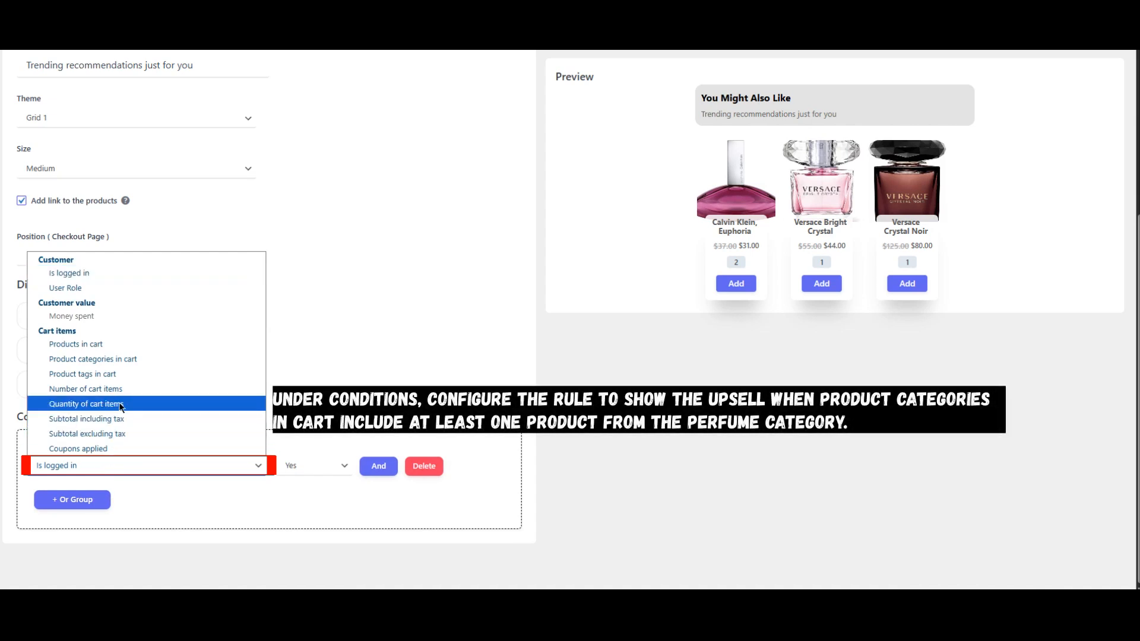
left_click(124, 362)
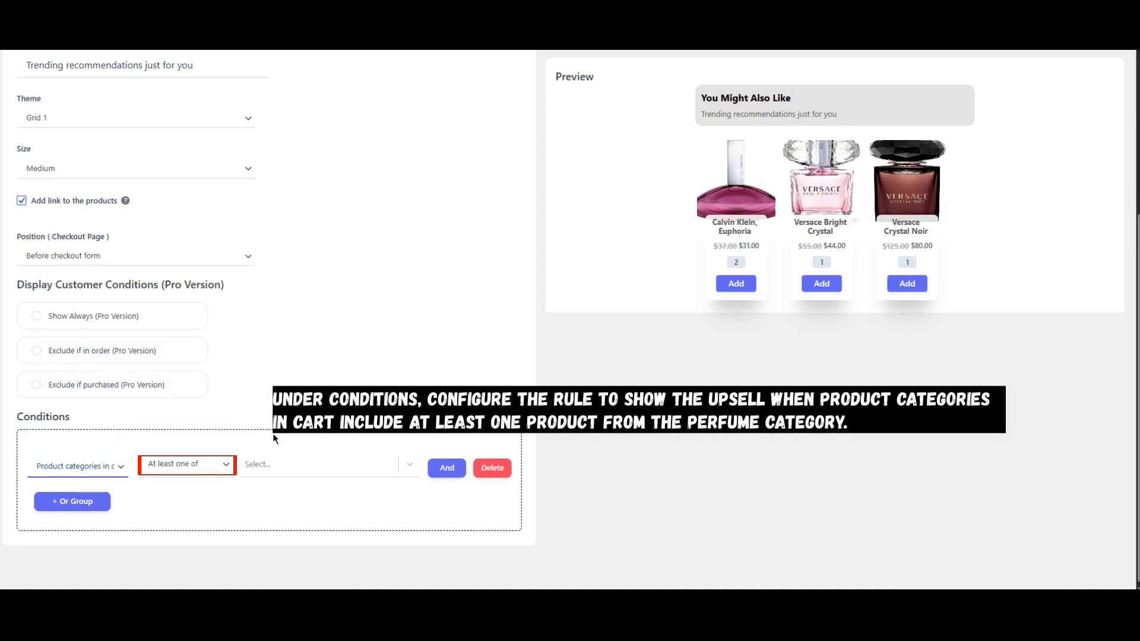
left_click(193, 465)
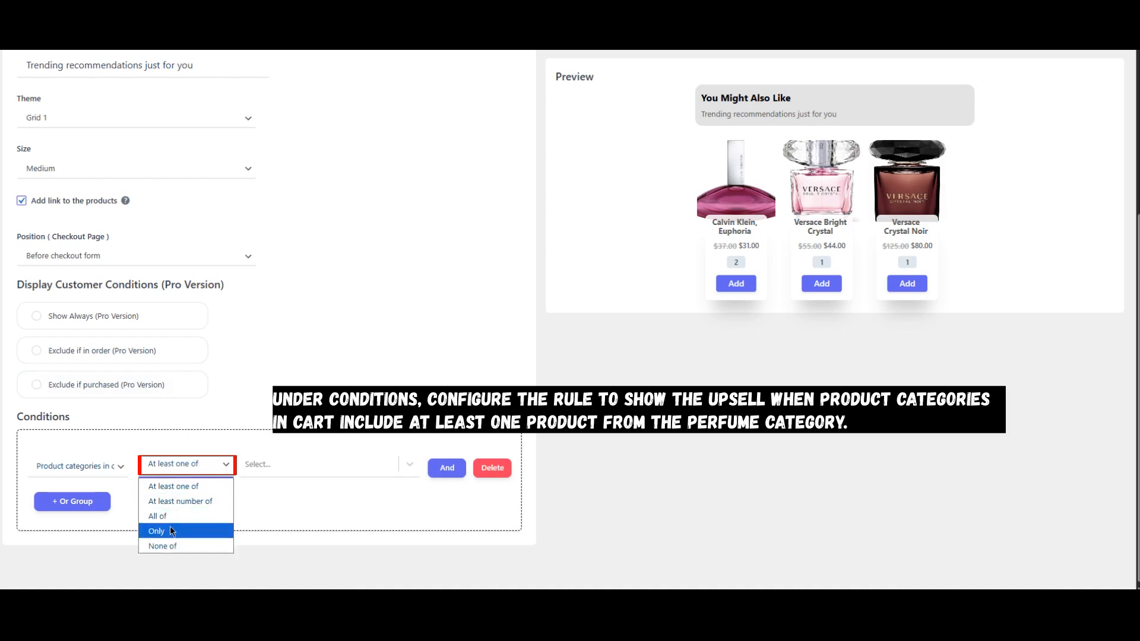
left_click(177, 489)
left_click(279, 469)
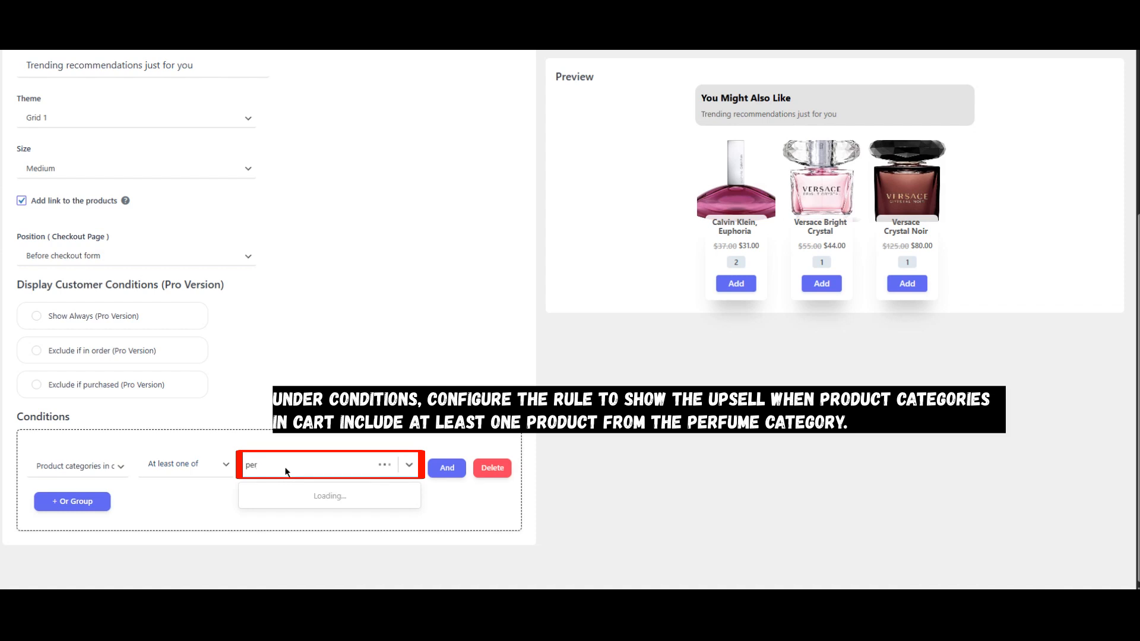
type("perf")
left_click(278, 486)
left_click(422, 369)
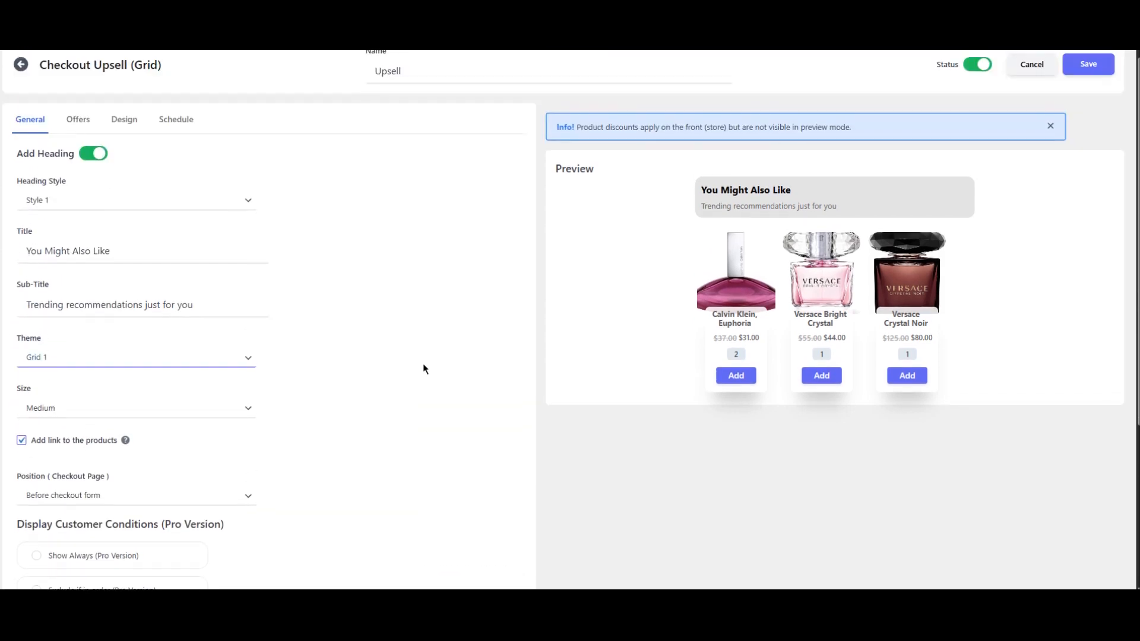
left_click(424, 365)
Rename the checkout upsell as Checkout-Upsell and save it.
left_click(376, 100)
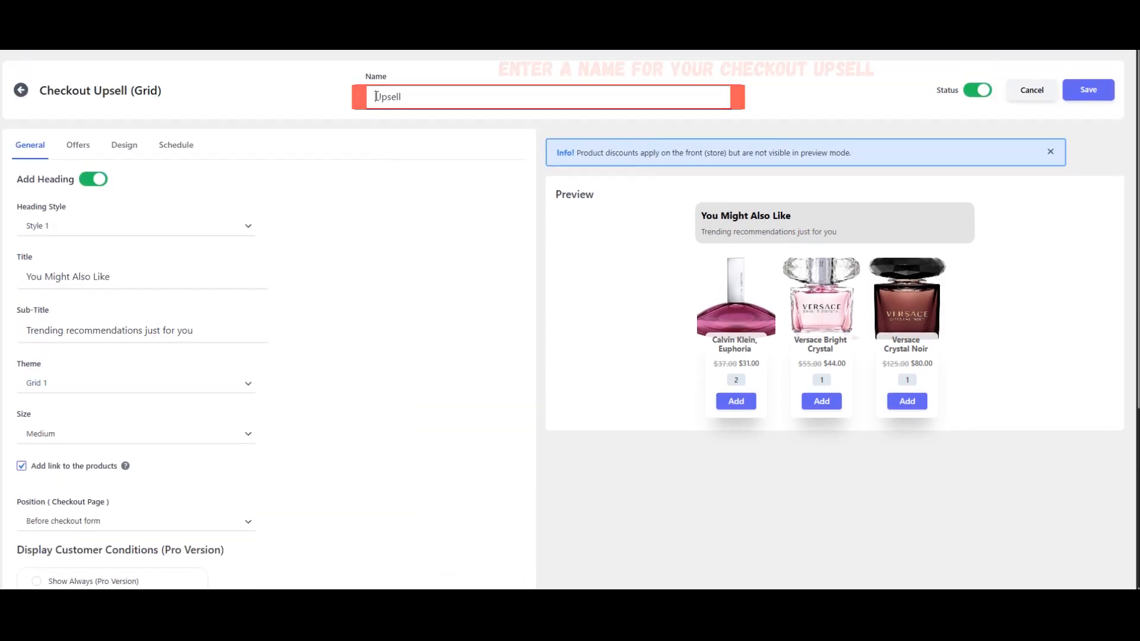
type("Checkout-")
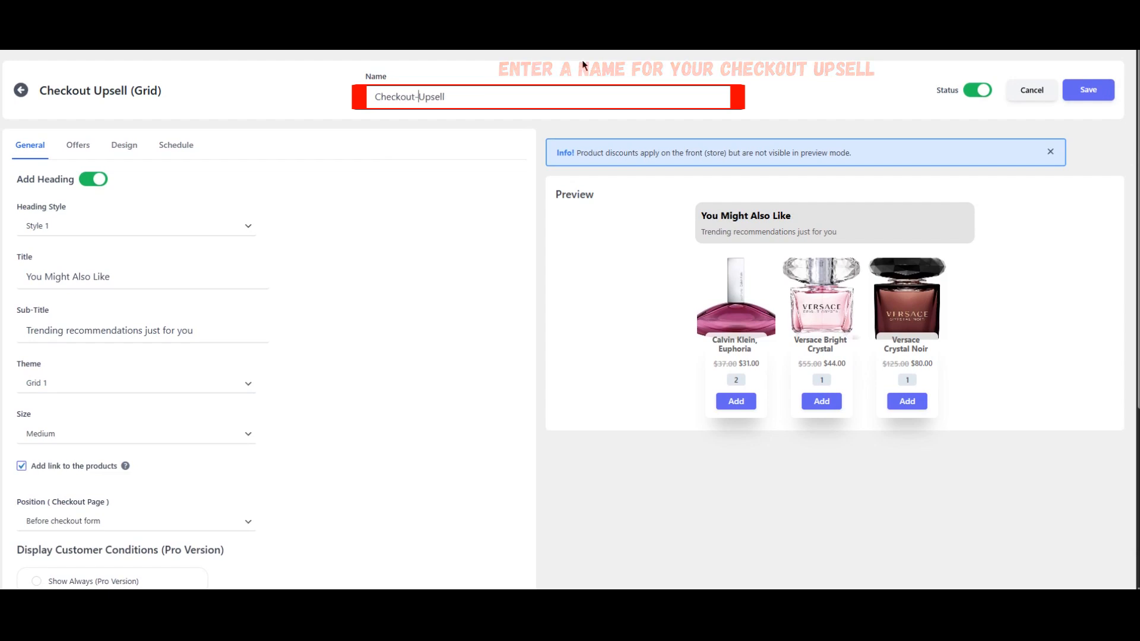
left_click(1093, 90)
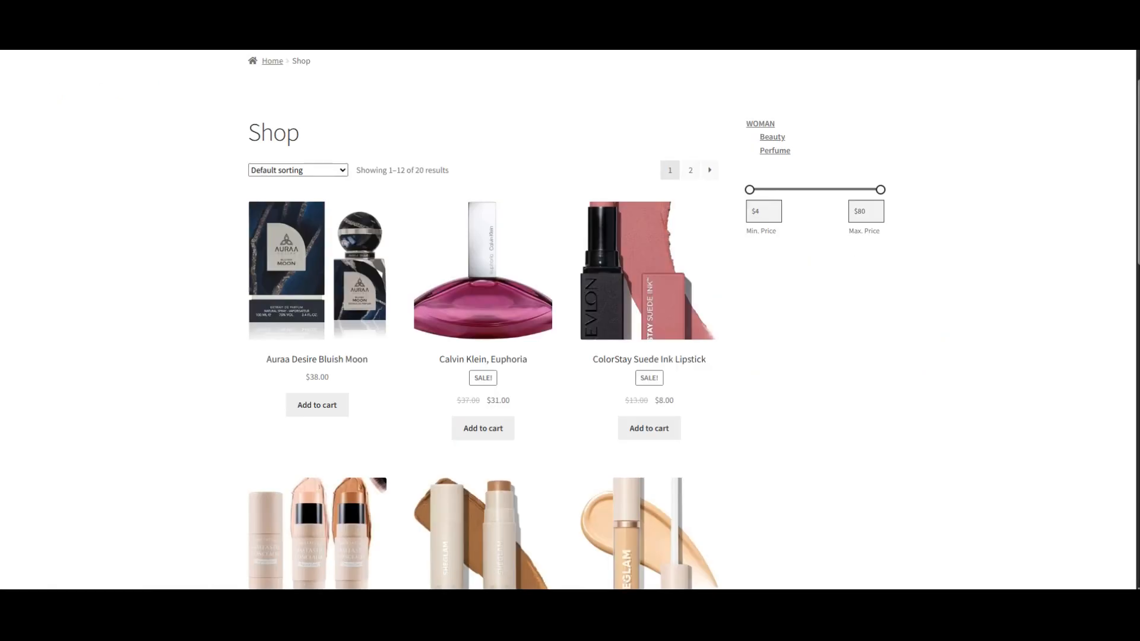
Add Auraa Desire Bluish Moon to the cart from the shop page and review the cart.
left_click(323, 407)
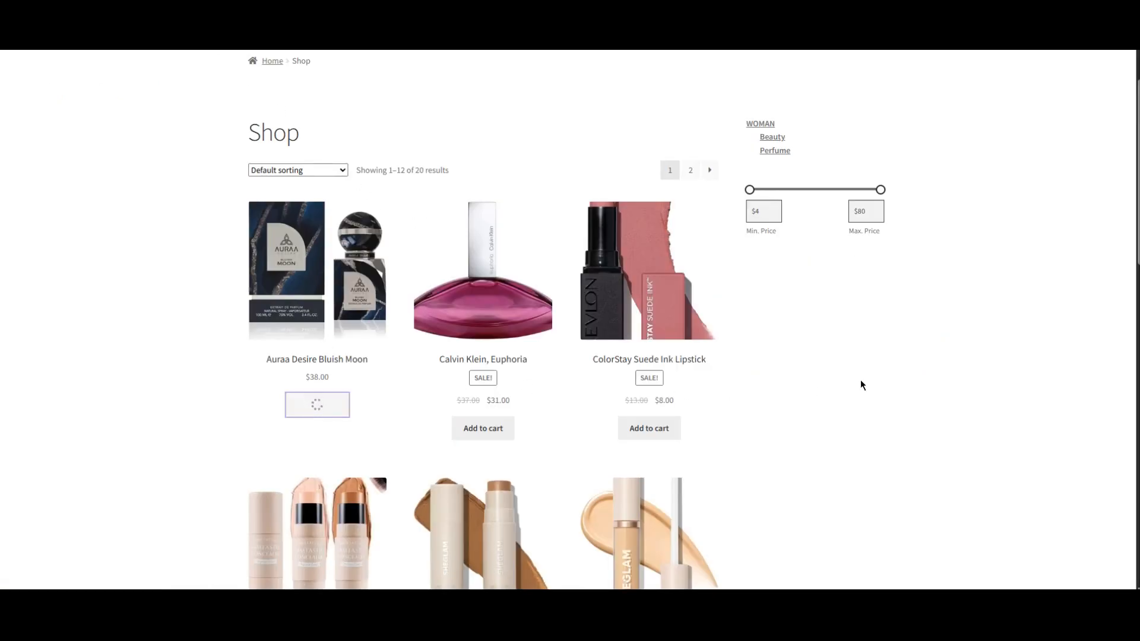
left_click(368, 414)
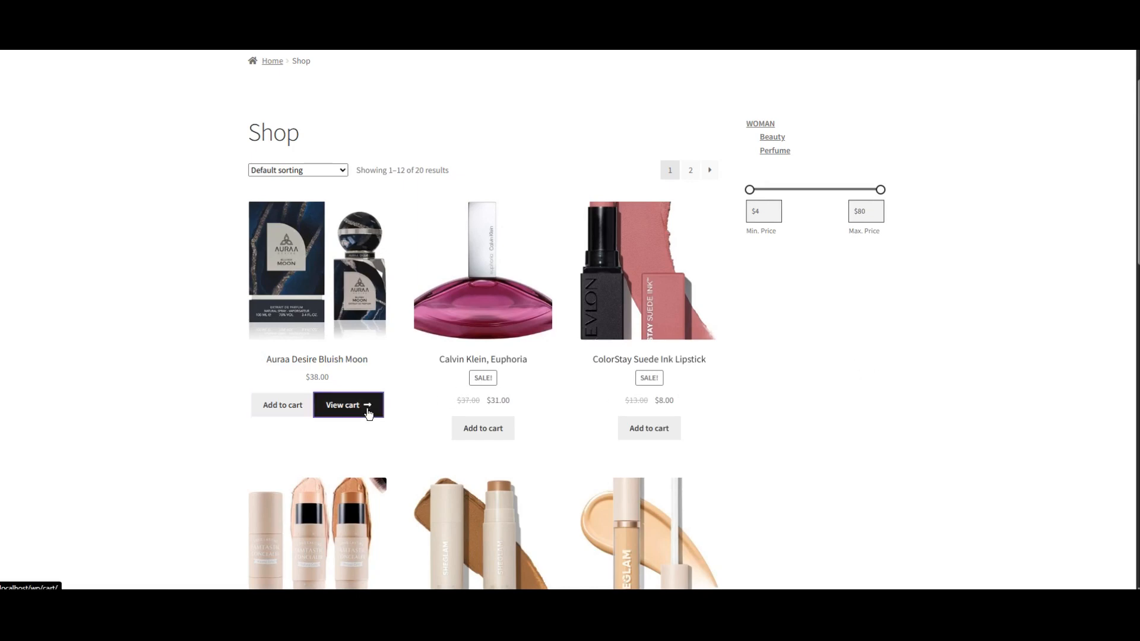
scroll(827, 264, "down", 2)
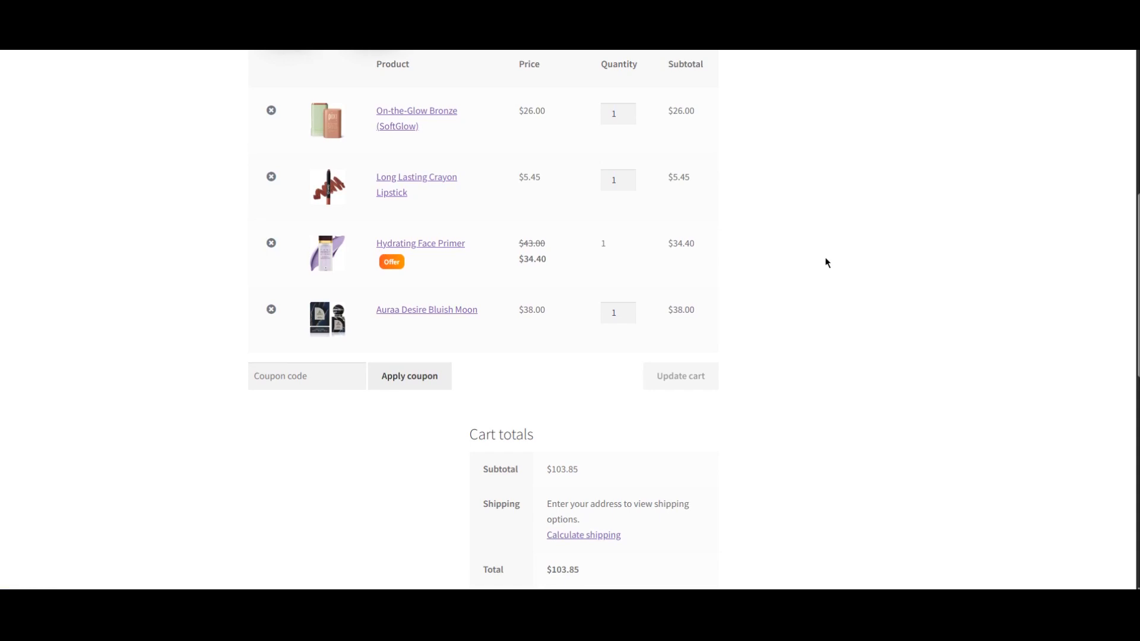
scroll(827, 263, "up", 5)
Proceed to checkout and add the Calvin Klein, Euphoria upsell offer to the order.
scroll(827, 262, "down", 8)
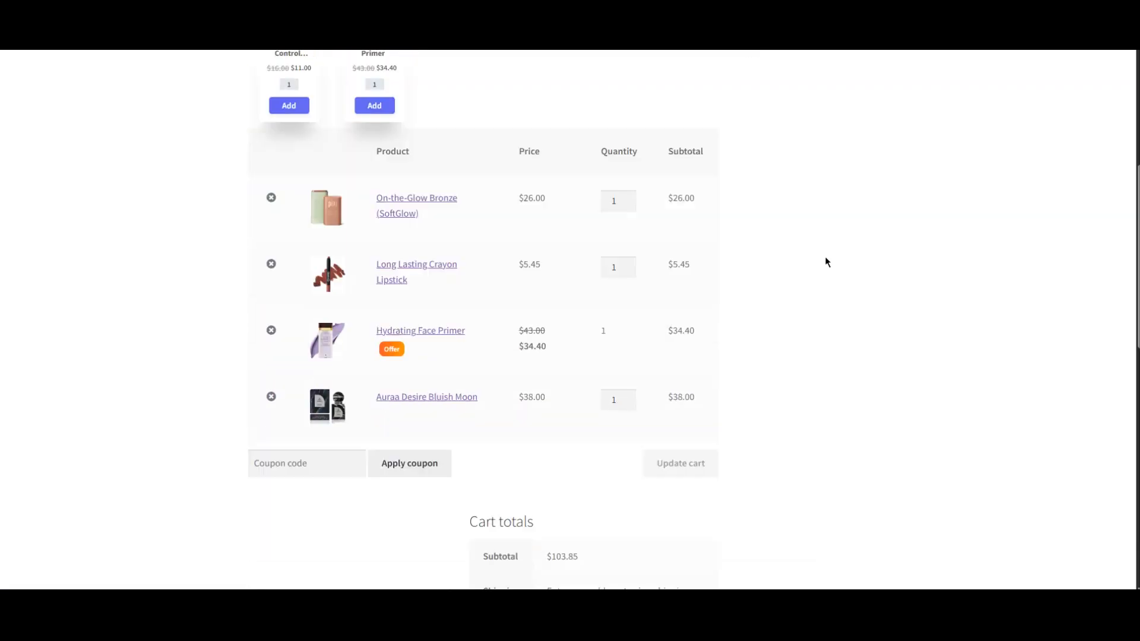
left_click(627, 449)
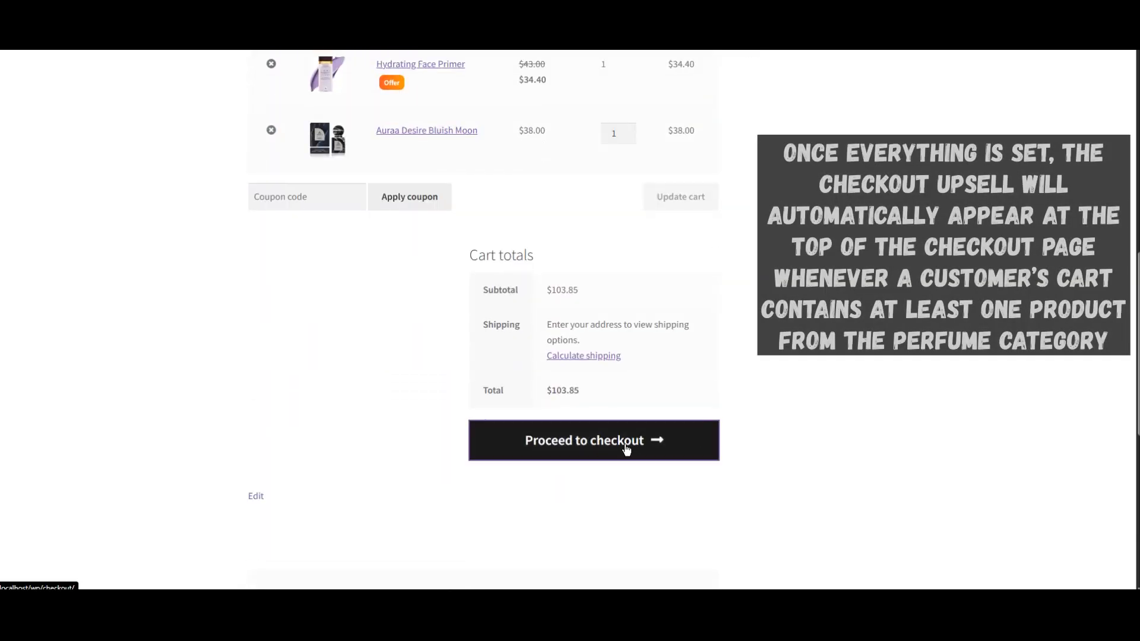
scroll(483, 321, "down", 3)
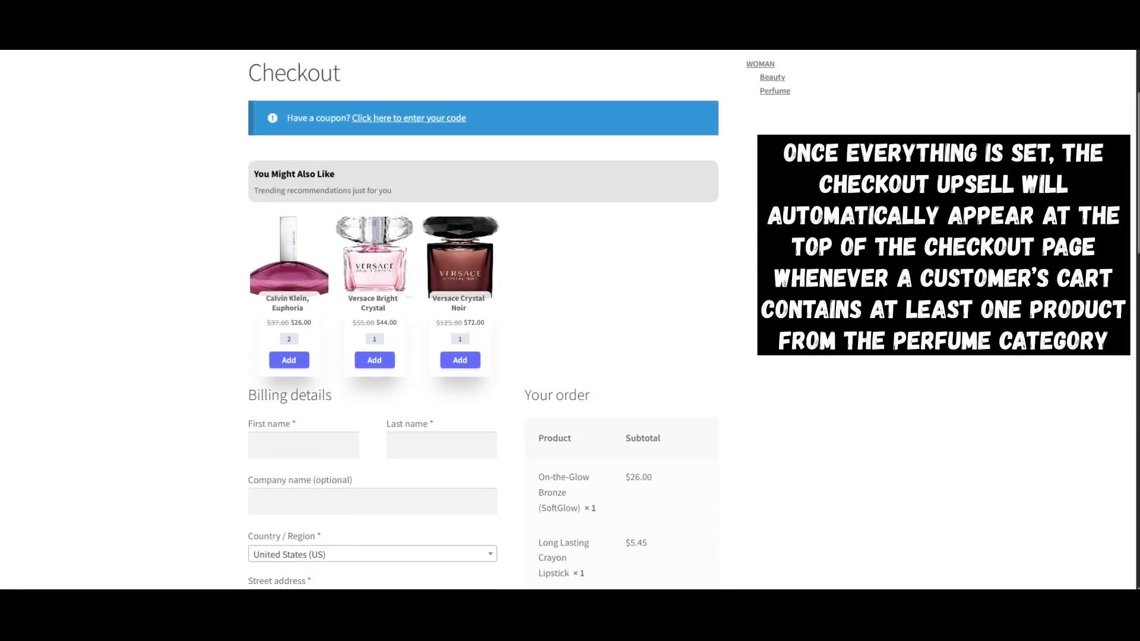
scroll(483, 320, "down", 1)
scroll(483, 321, "down", 1)
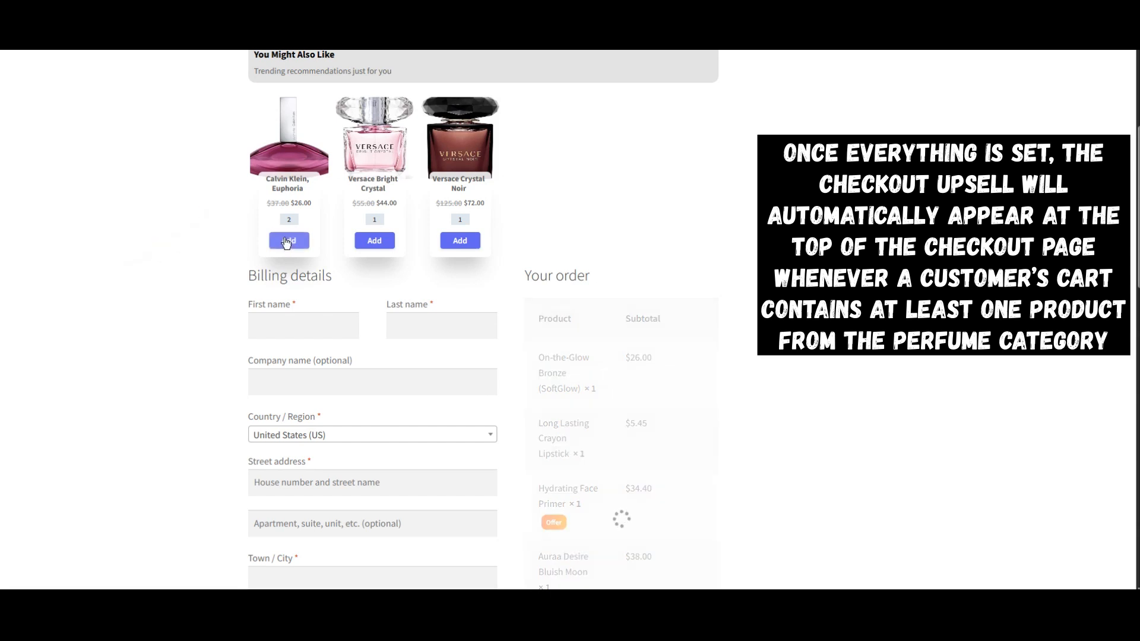
scroll(403, 239, "down", 2)
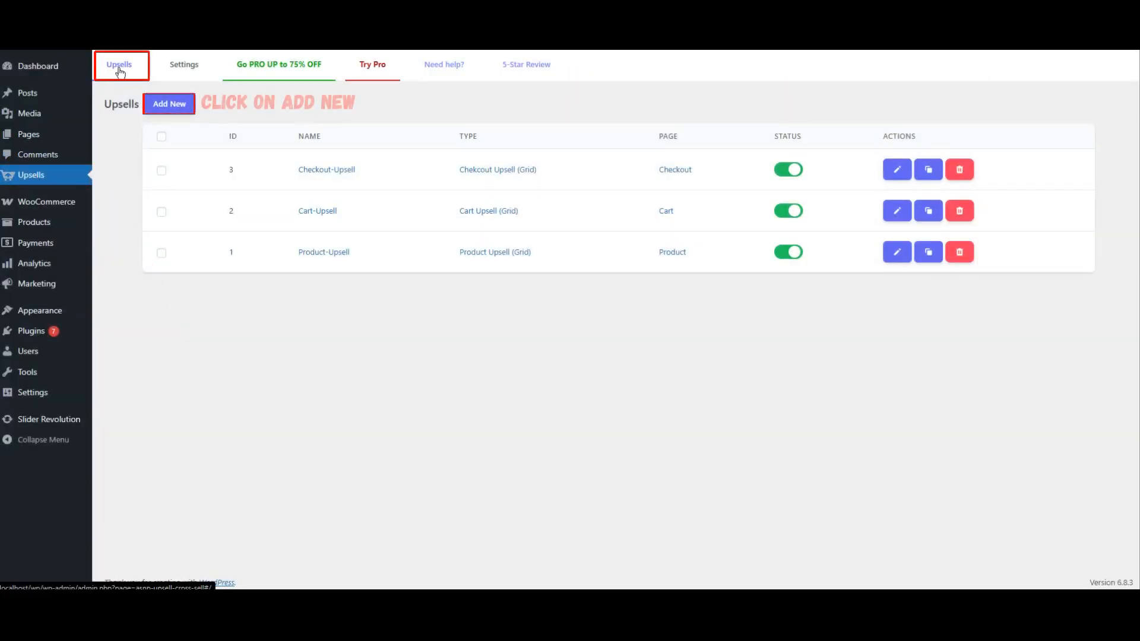
Create a new Product Add-ons (Grid) upsell and name it Product-addons.
left_click(170, 104)
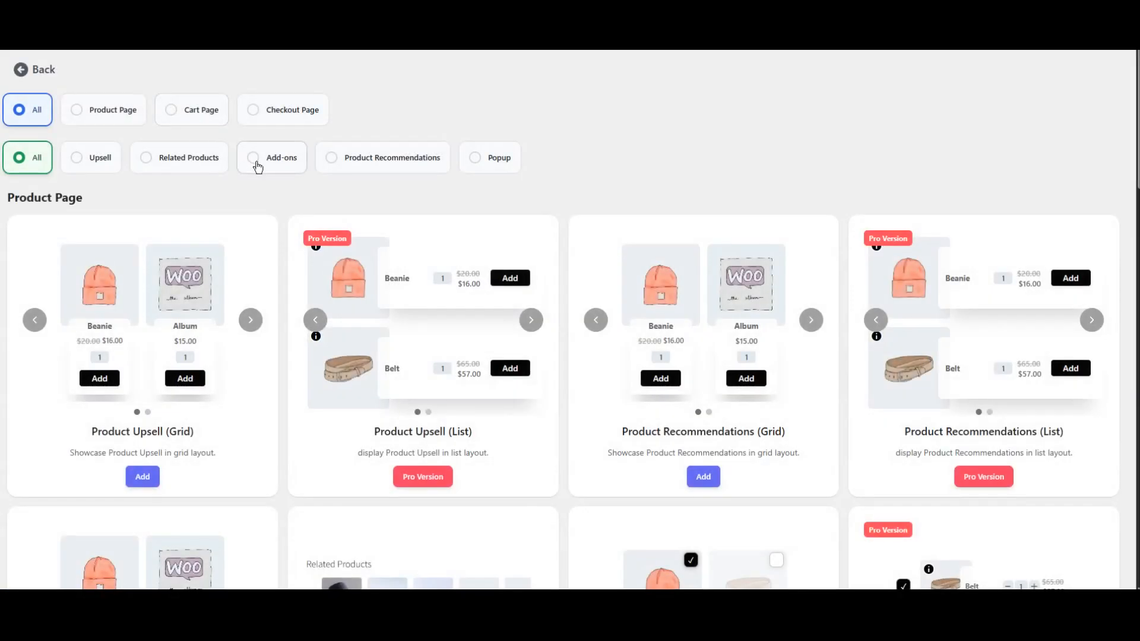
left_click(258, 167)
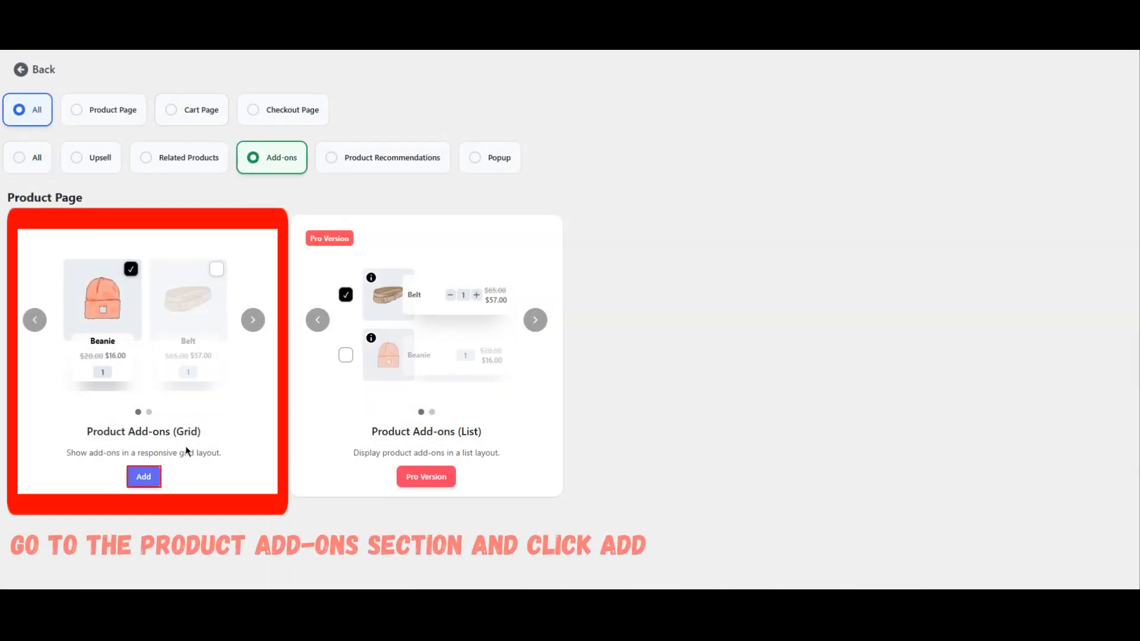
left_click(151, 484)
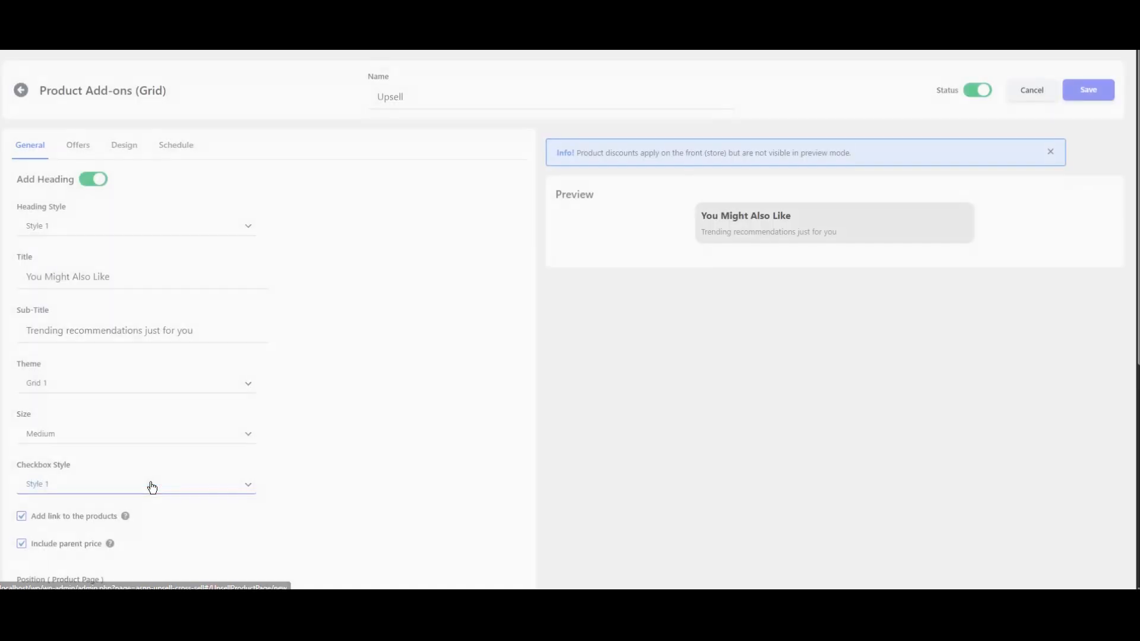
double_click(404, 96)
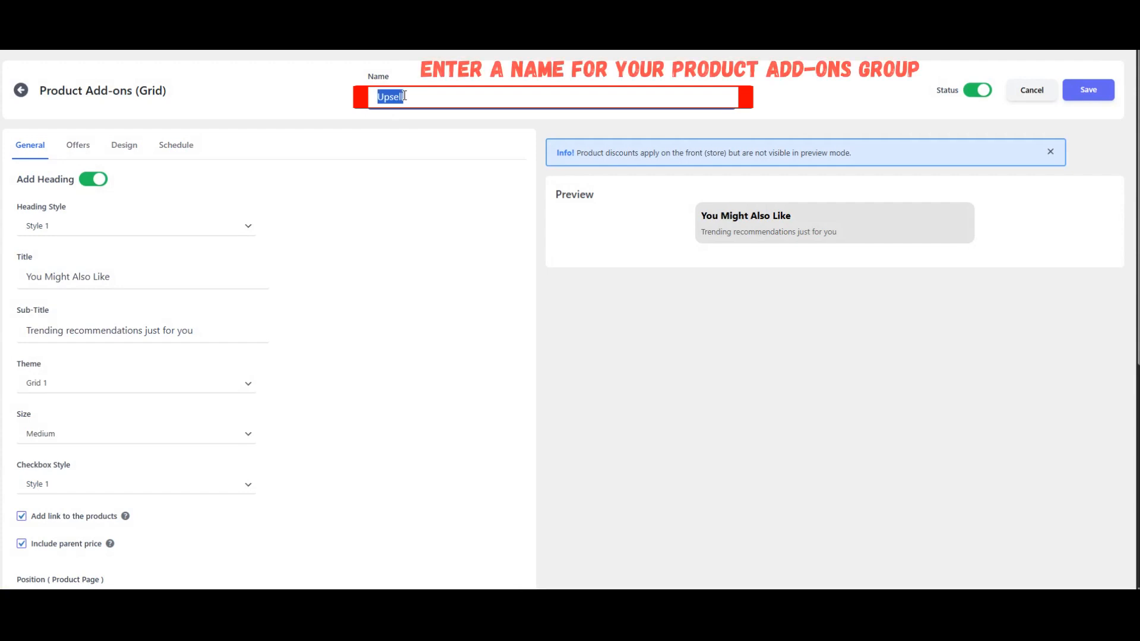
type("Product-addons")
left_click(383, 177)
Add a first offer to the add-ons with the Full Coverage Concealer as its default product.
left_click(79, 147)
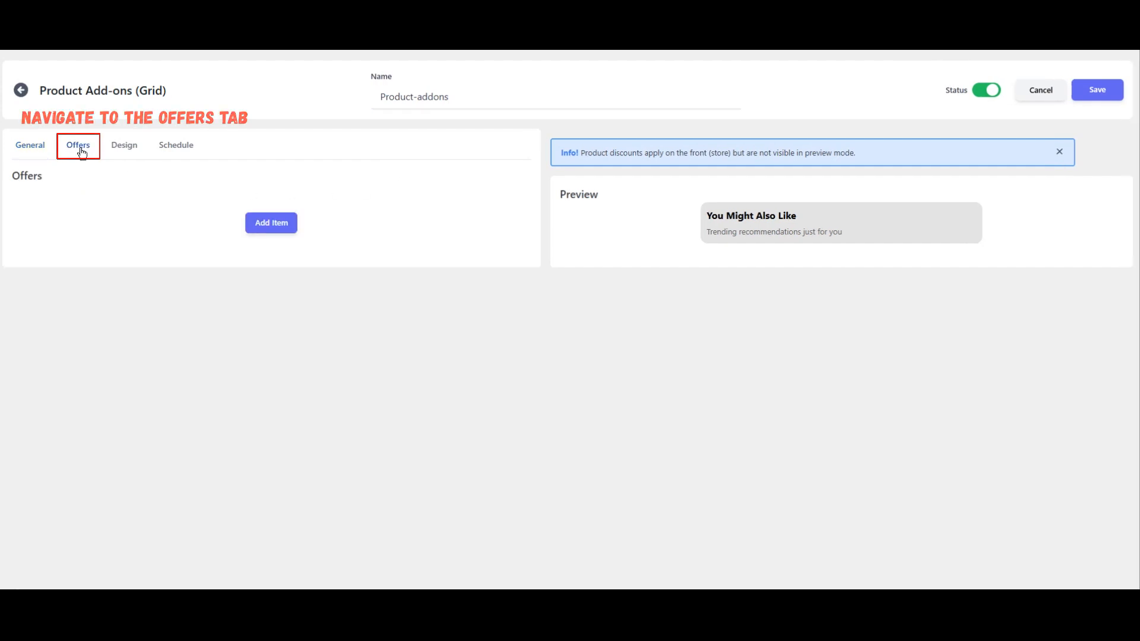
left_click(268, 225)
left_click(140, 282)
type("full")
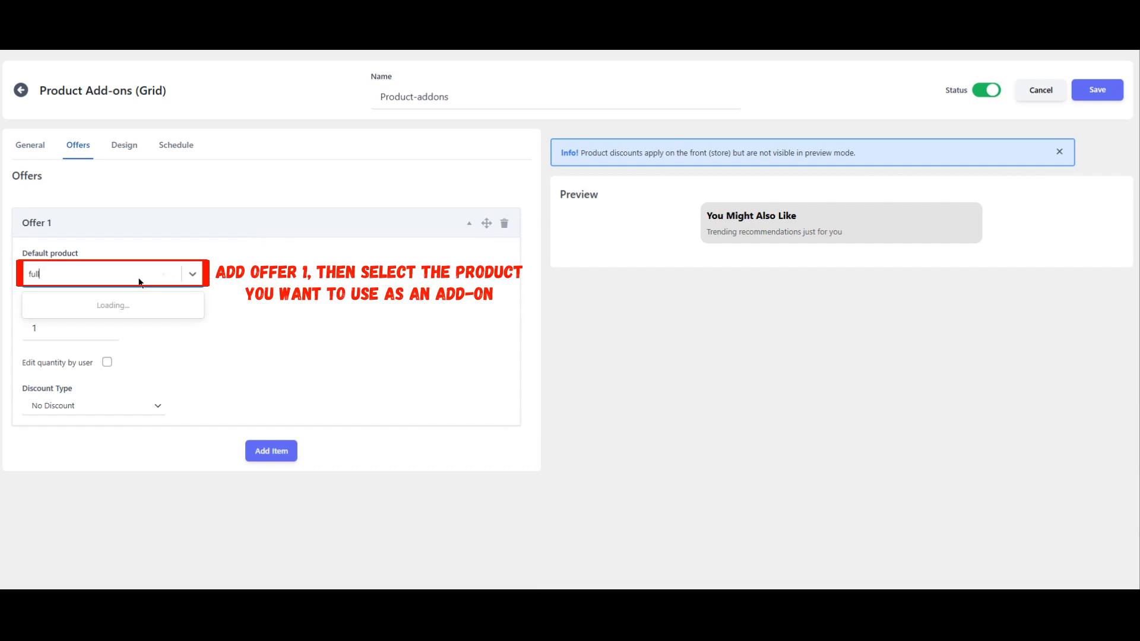
left_click(117, 311)
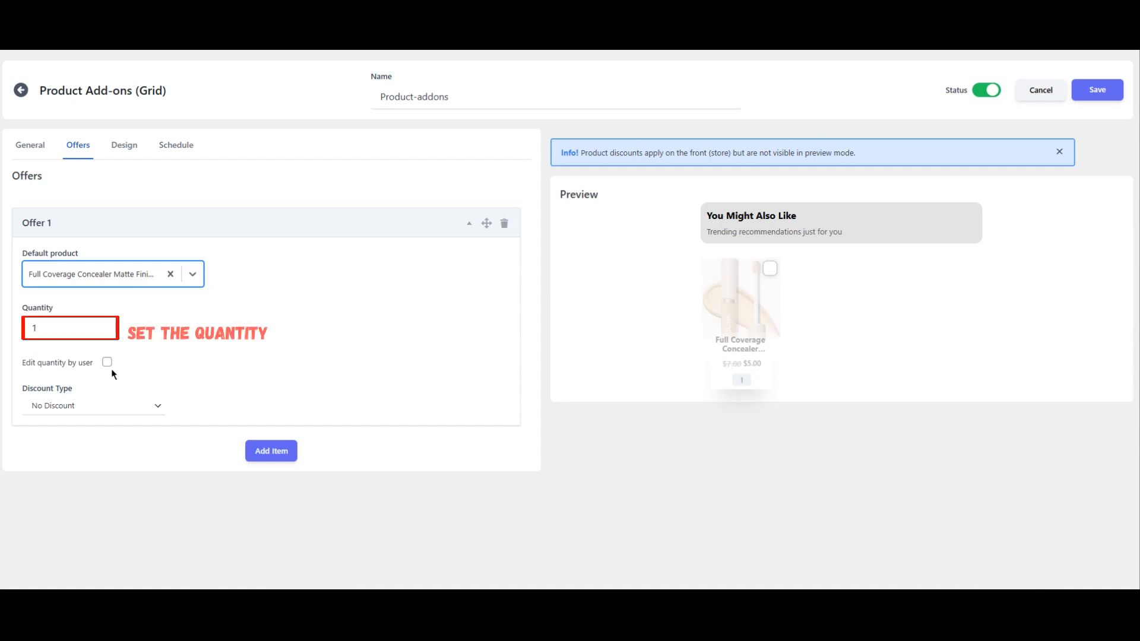
Set the concealer offer's quantity to 2 and give it a Percentage discount of 10.
left_click(114, 324)
left_click(110, 407)
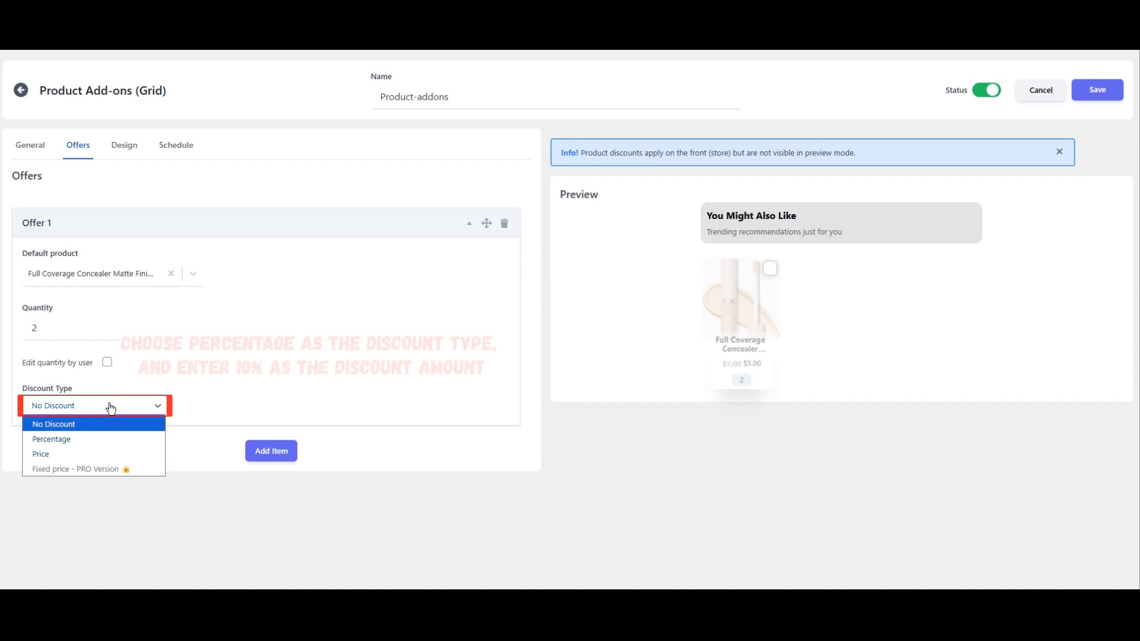
left_click(99, 437)
left_click(236, 403)
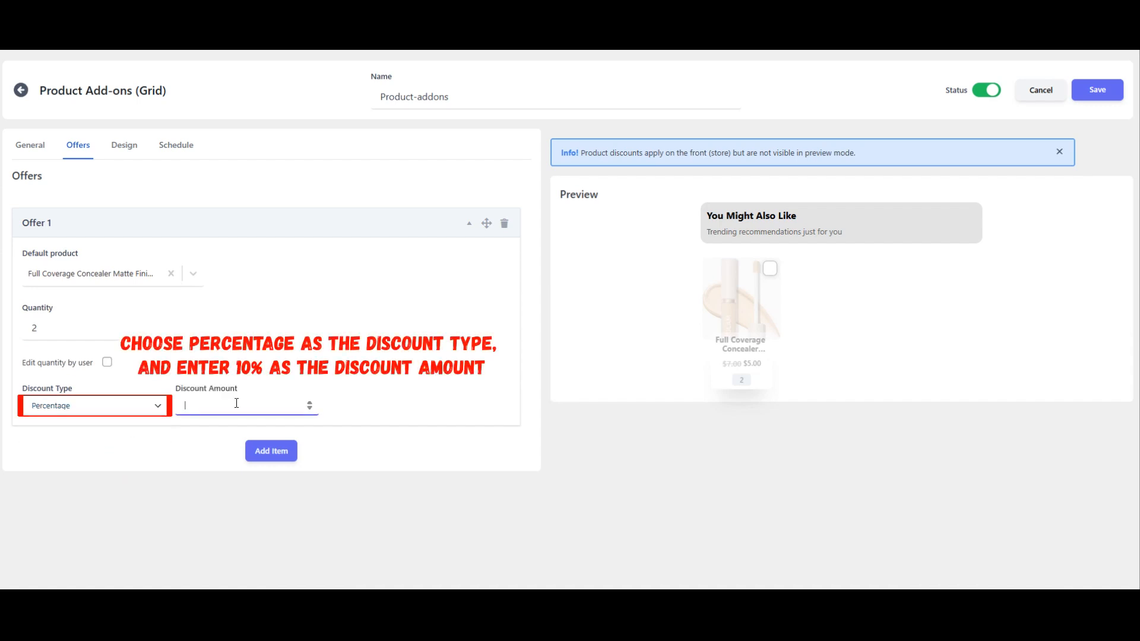
type("10")
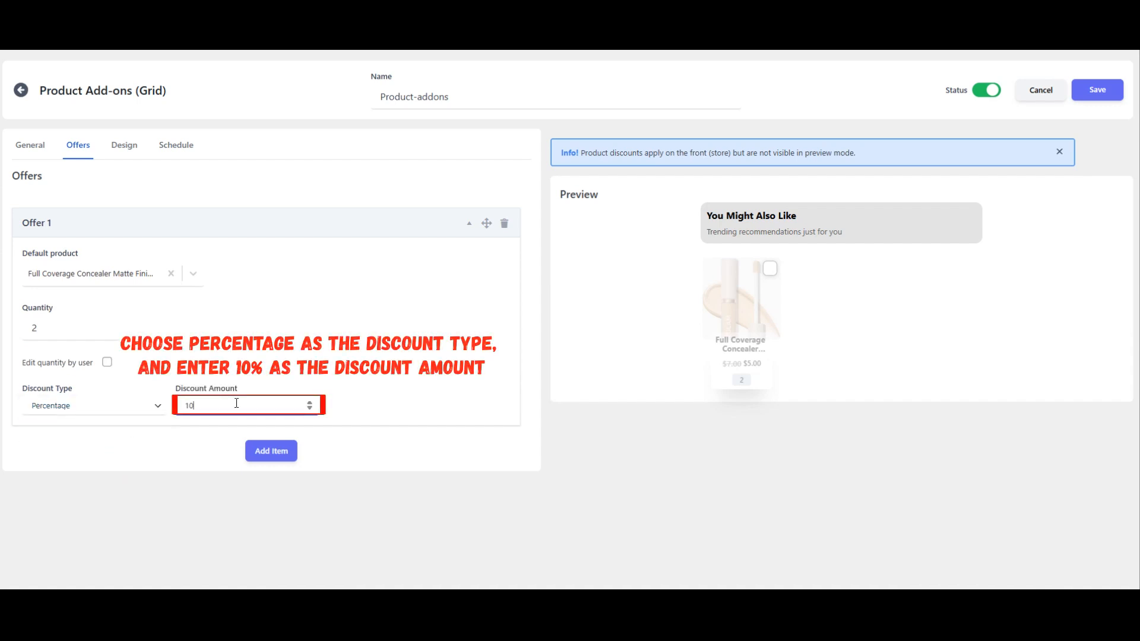
Add a second offer with Length Waterproof Mascara Long Lasting as its default product.
left_click(263, 452)
scroll(209, 412, "down", 2)
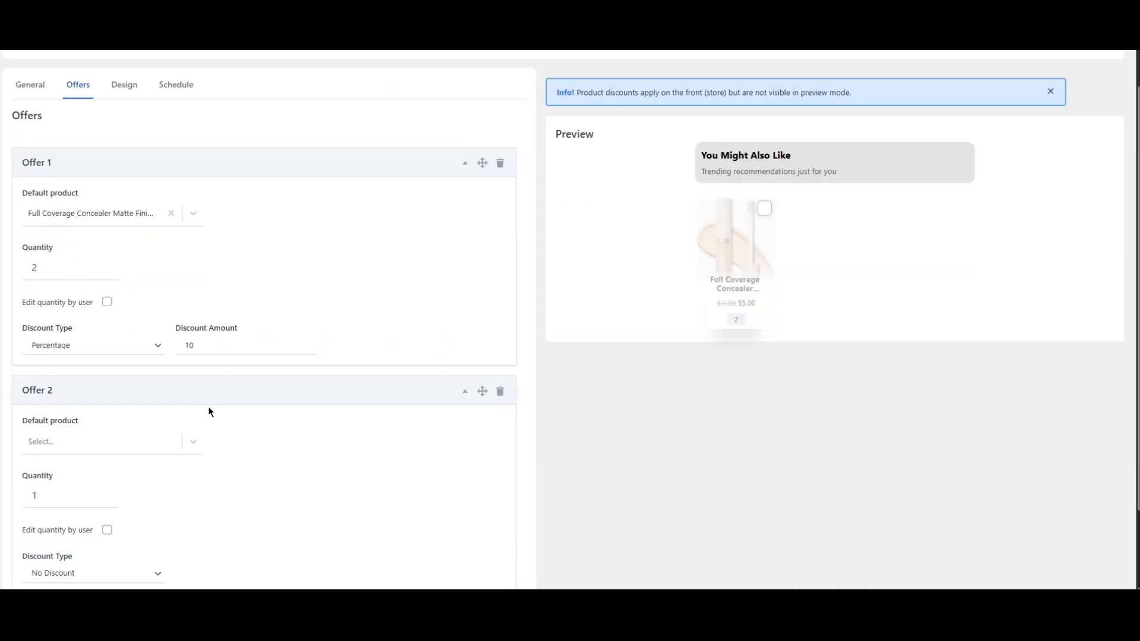
left_click(82, 383)
type("len")
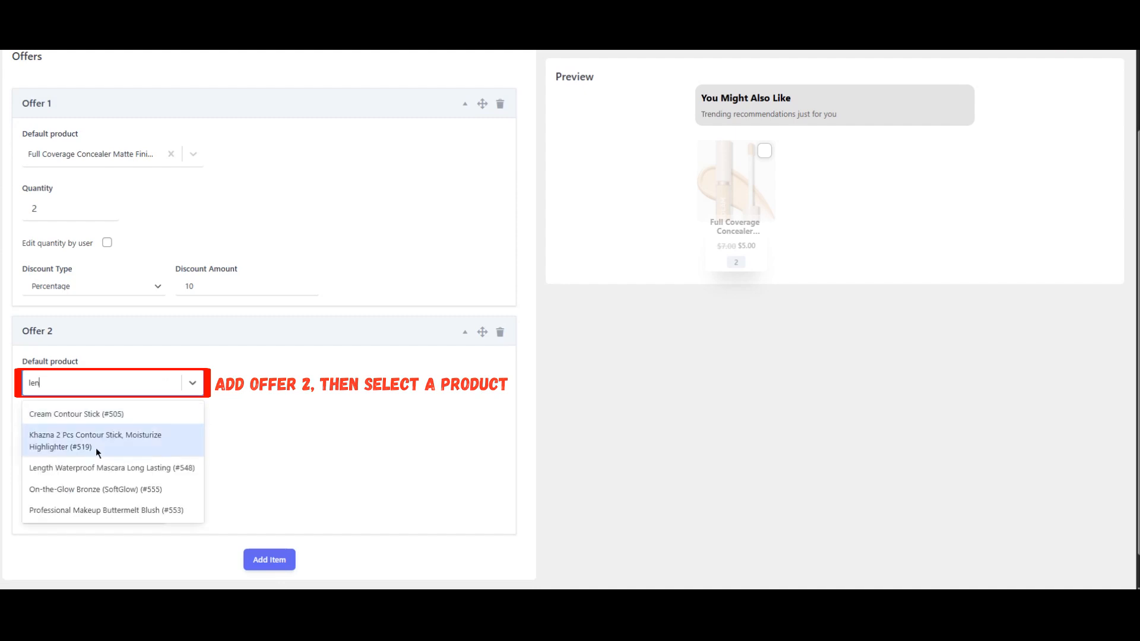
left_click(92, 466)
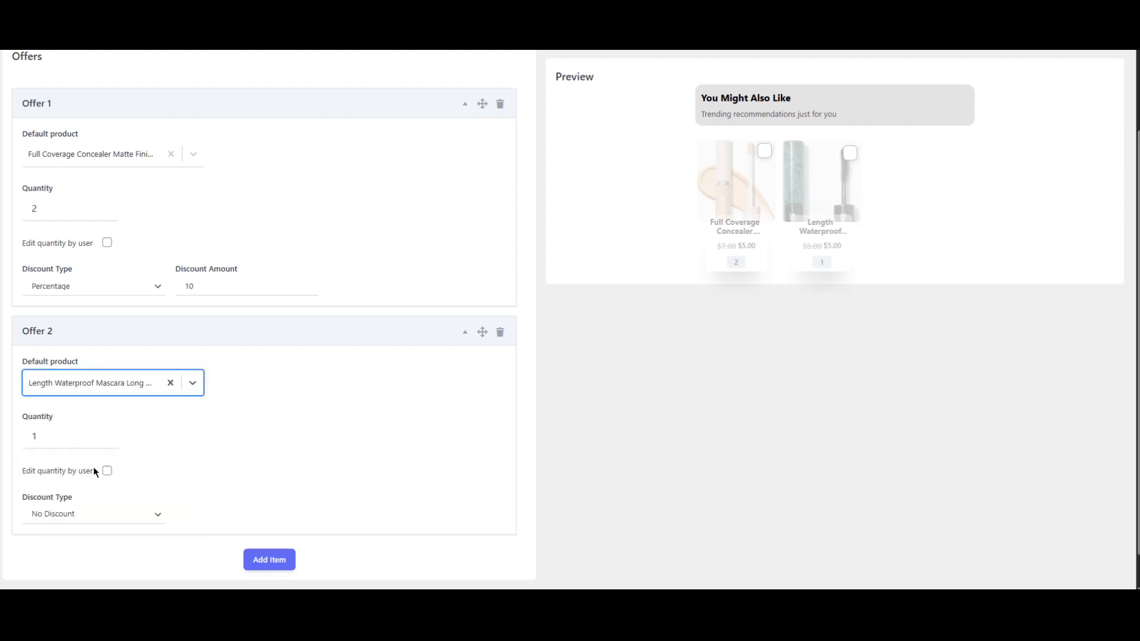
Let users edit the mascara offer's quantity and set its maximum quantity to 3.
left_click(107, 471)
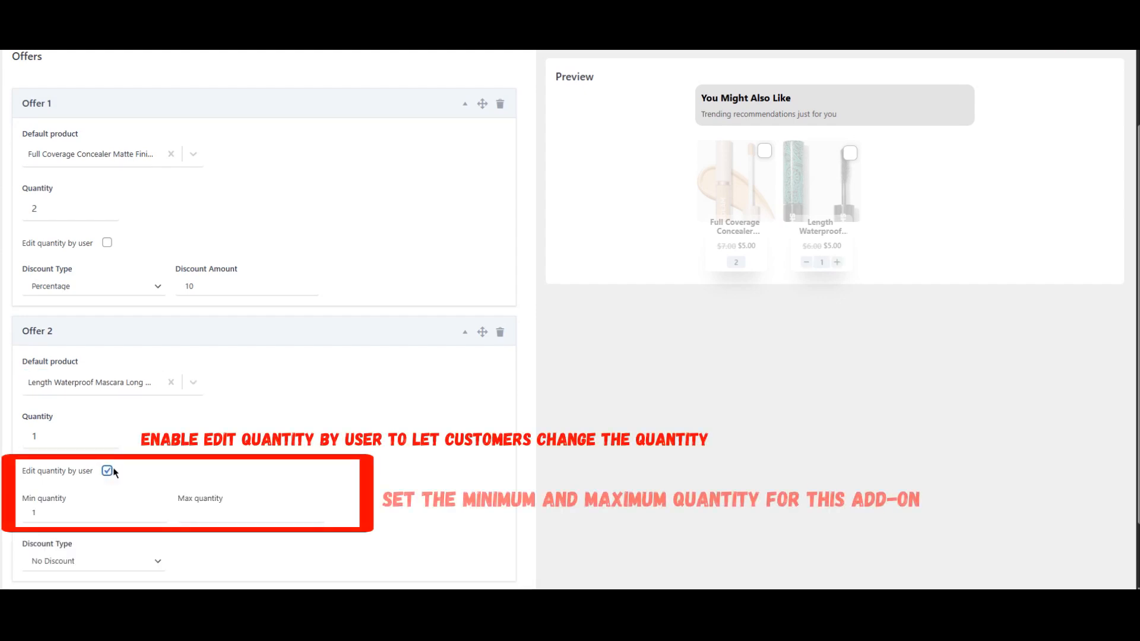
left_click(303, 506)
type("3")
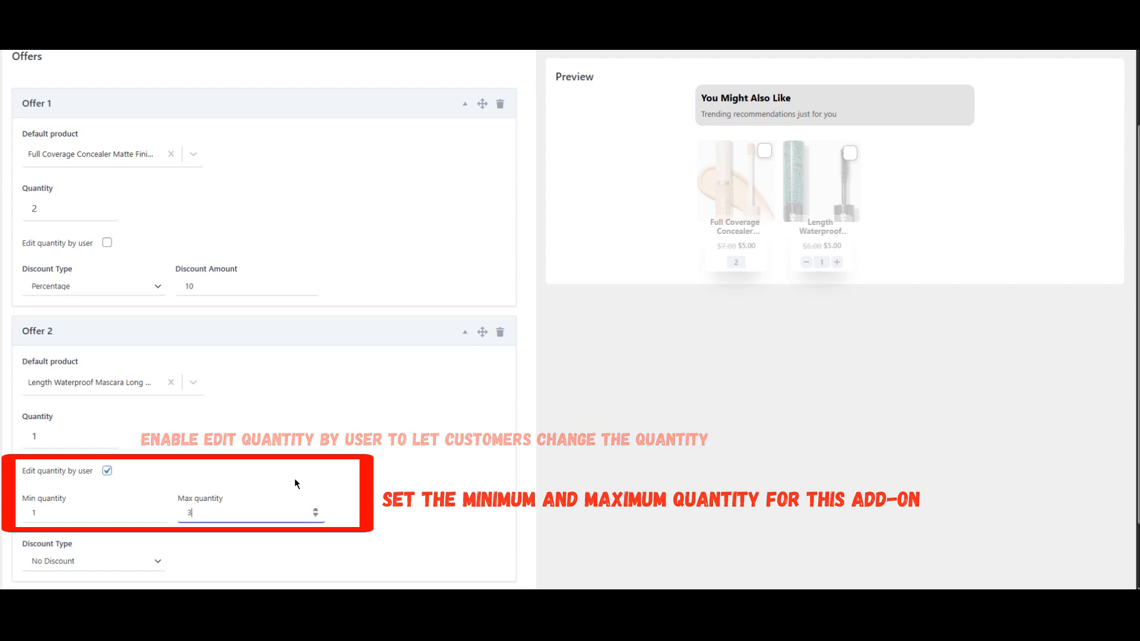
left_click(298, 434)
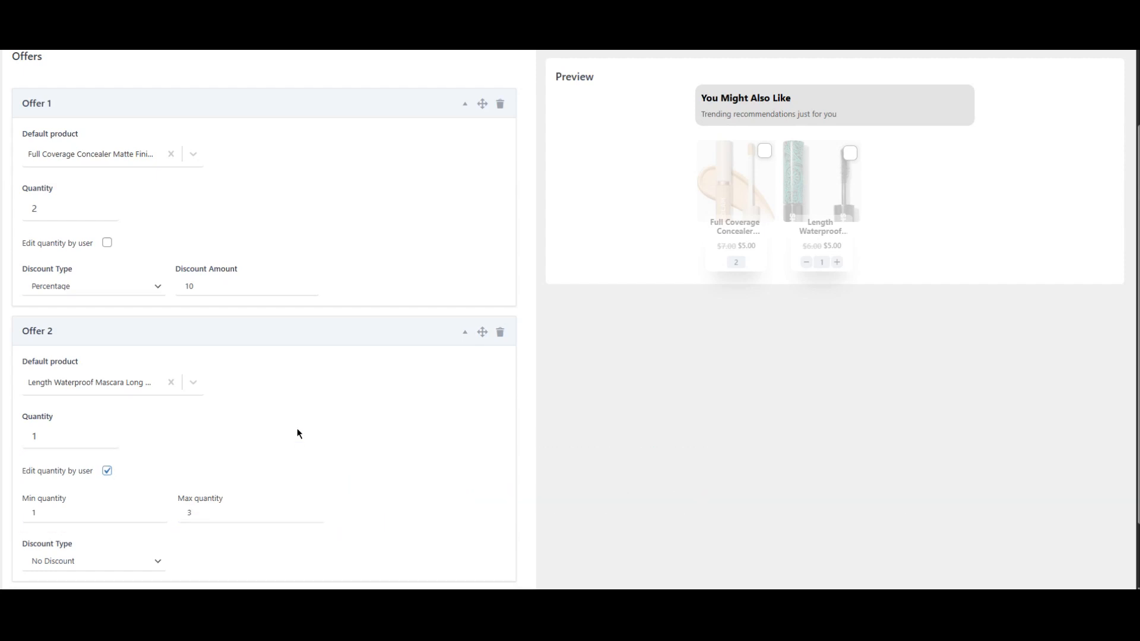
Set the add-ons' position on the product page to Before CSS selector in the general settings.
scroll(296, 428, "up", 2)
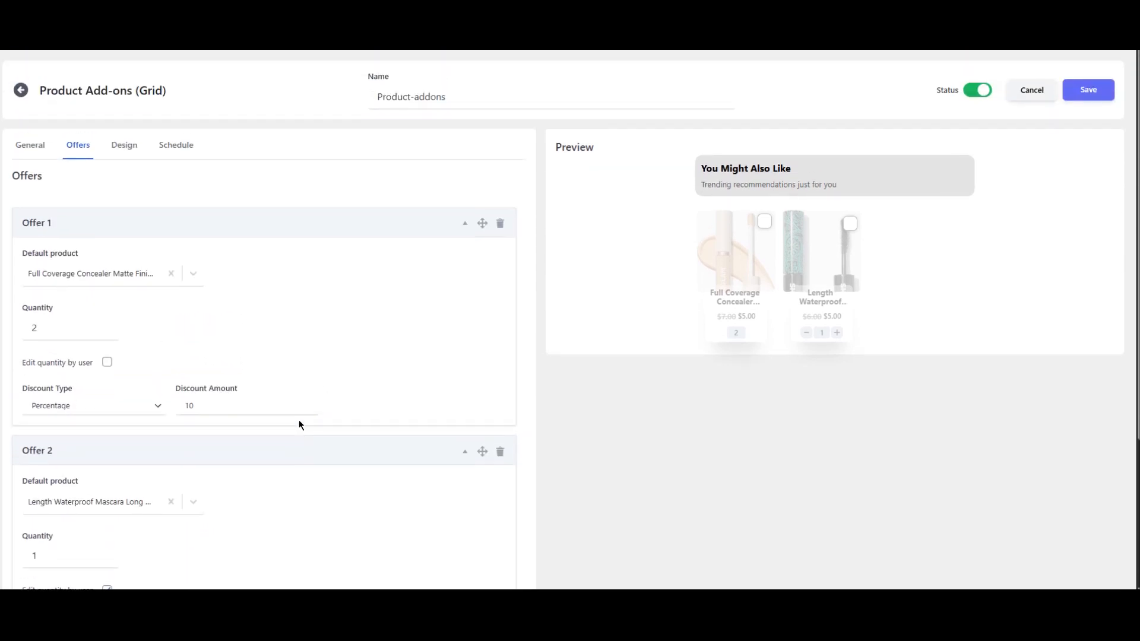
left_click(40, 152)
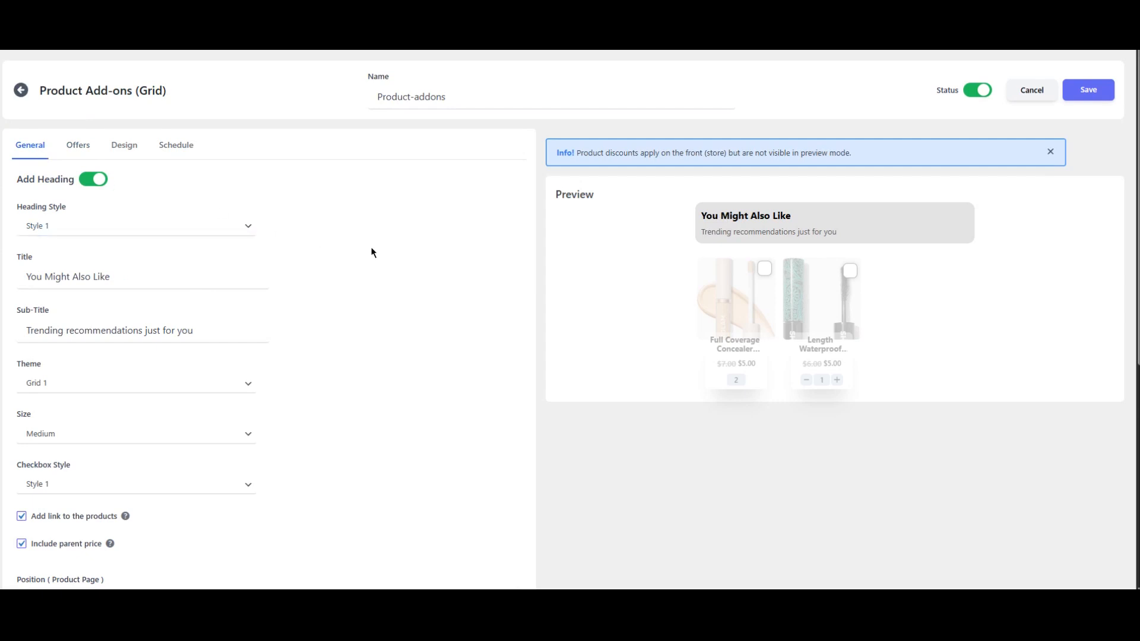
scroll(372, 247, "down", 4)
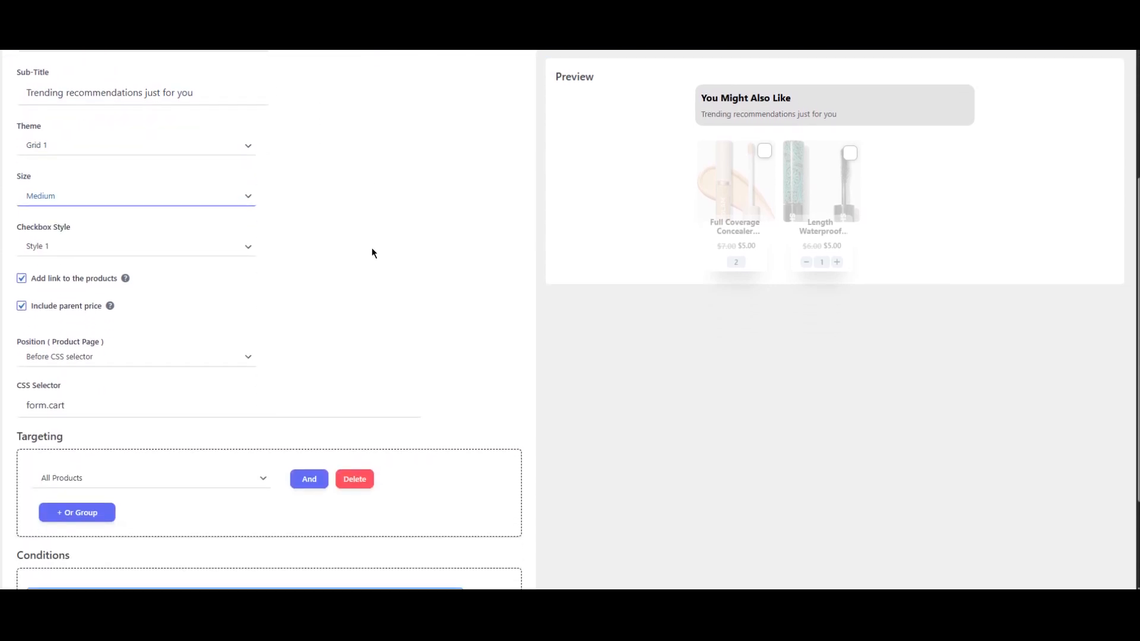
scroll(371, 247, "down", 2)
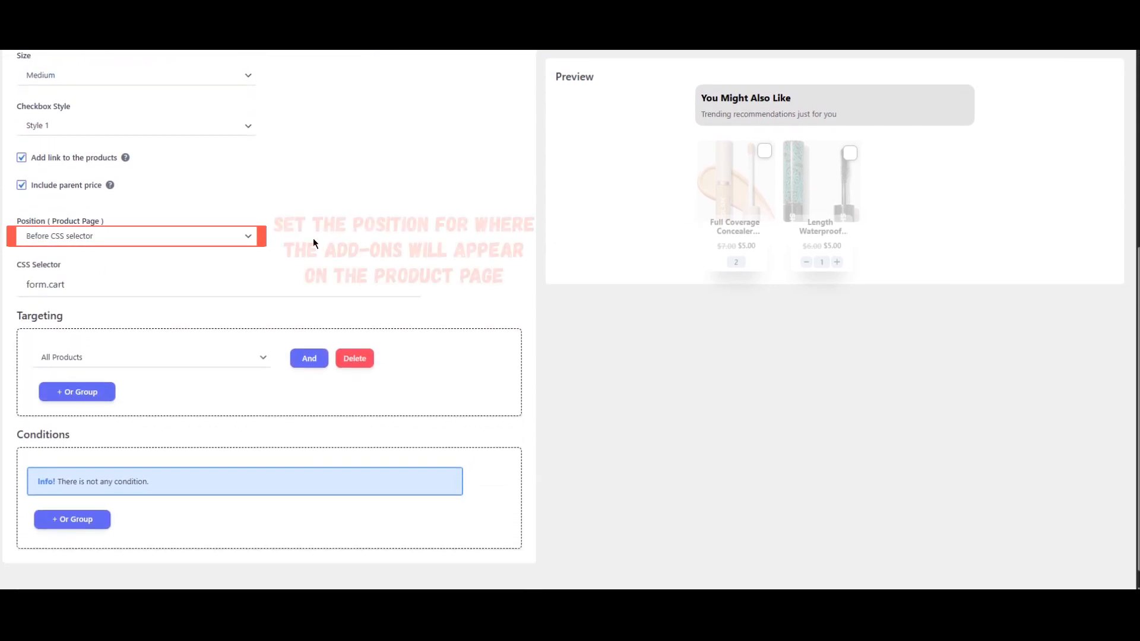
left_click(121, 235)
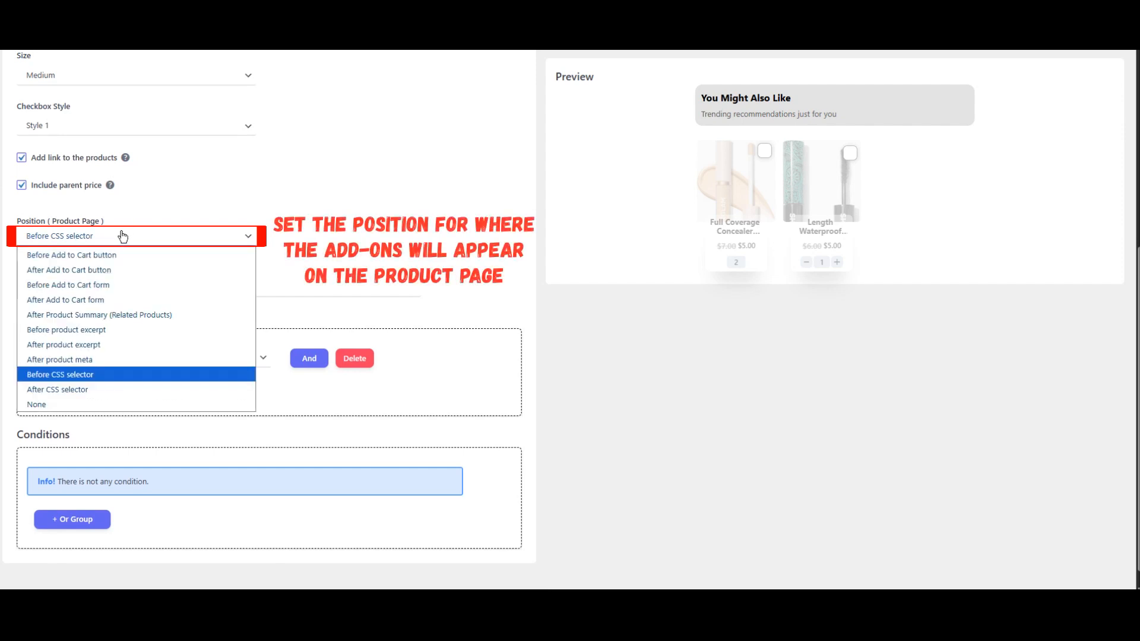
left_click(58, 377)
Target the add-ons to Products, Included, with Cream Contour Stick (#505), and save the add-ons.
left_click(102, 361)
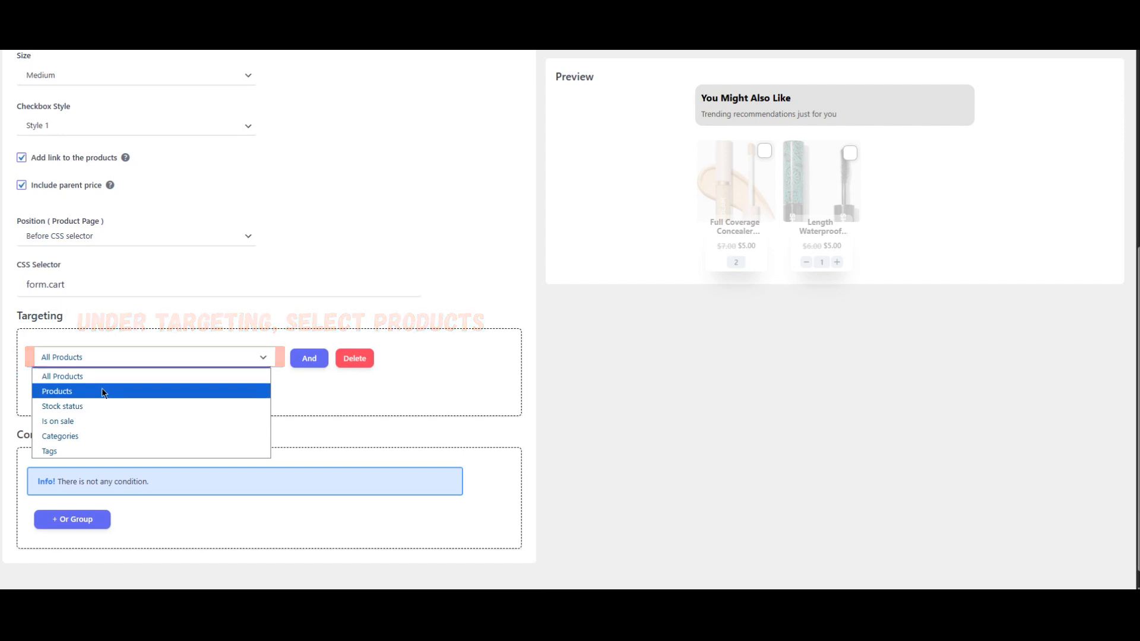
left_click(103, 391)
left_click(196, 364)
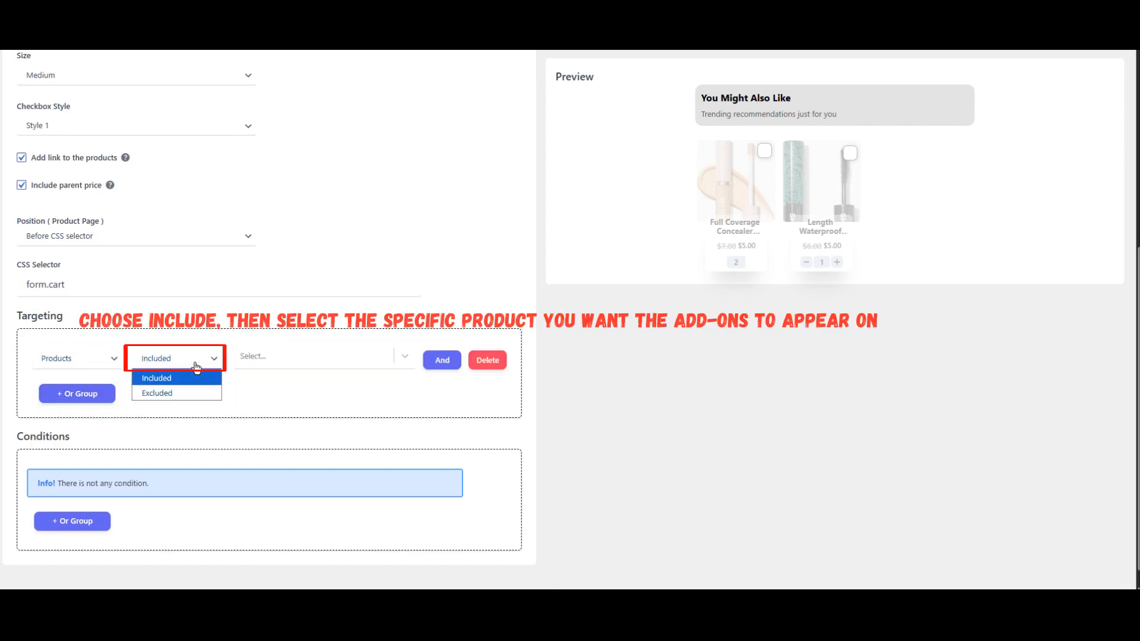
left_click(178, 379)
left_click(259, 355)
type("cre")
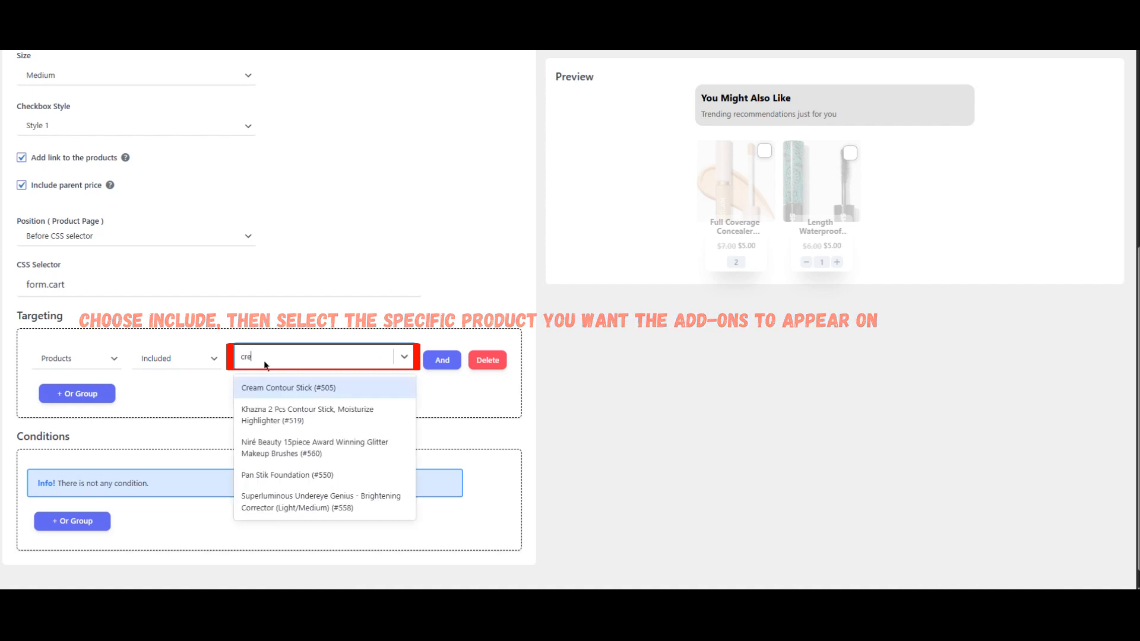
left_click(261, 389)
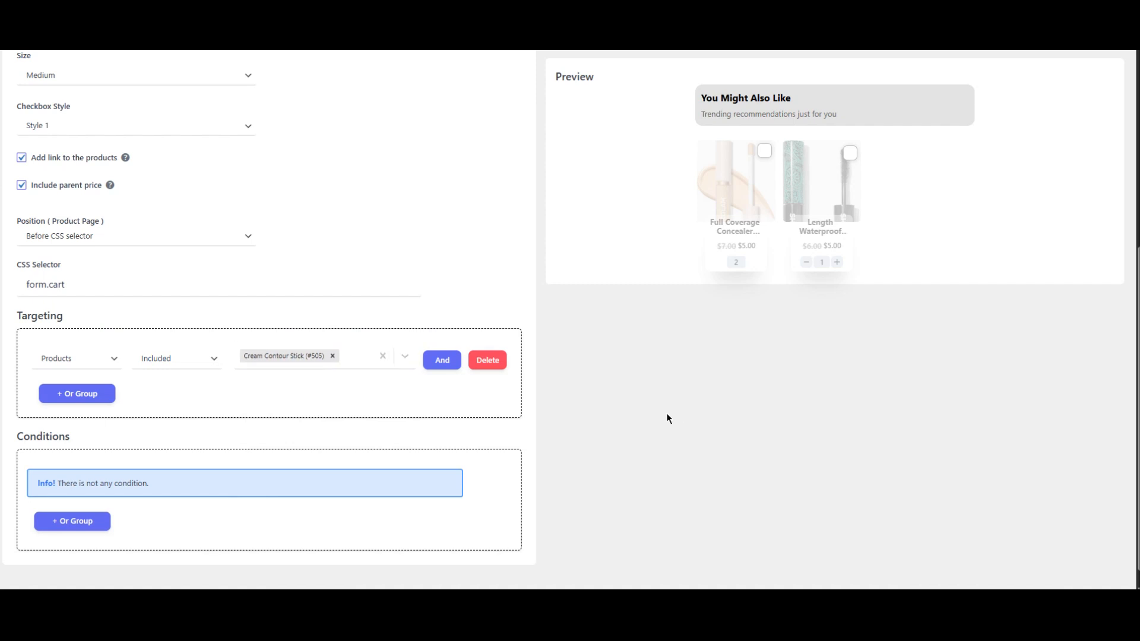
scroll(539, 395, "up", 5)
scroll(539, 399, "up", 1)
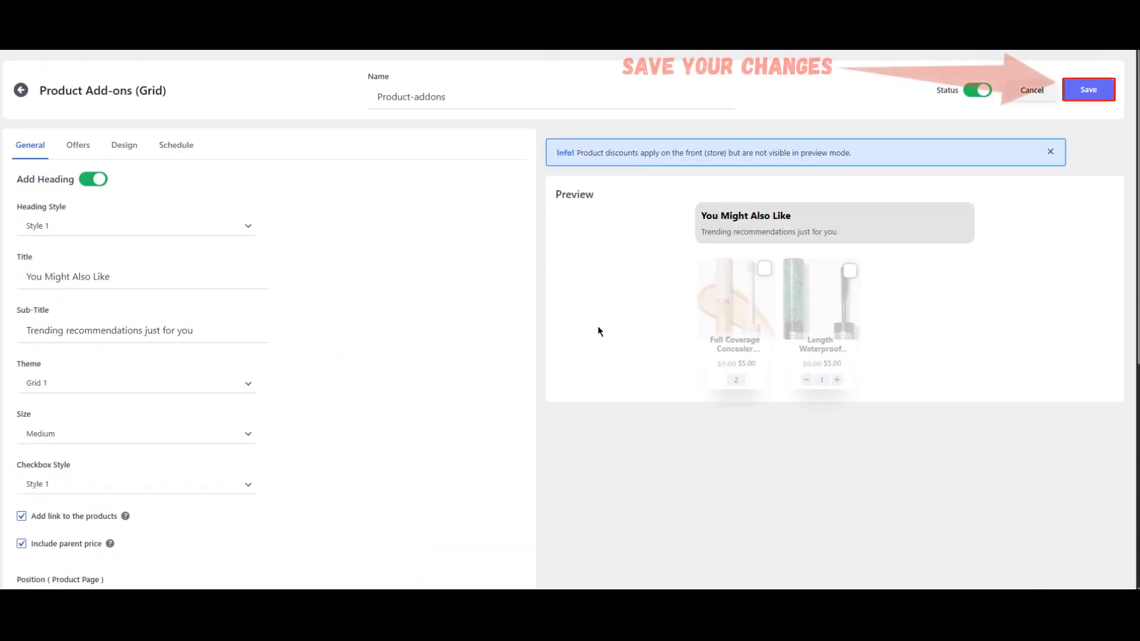
left_click(1096, 96)
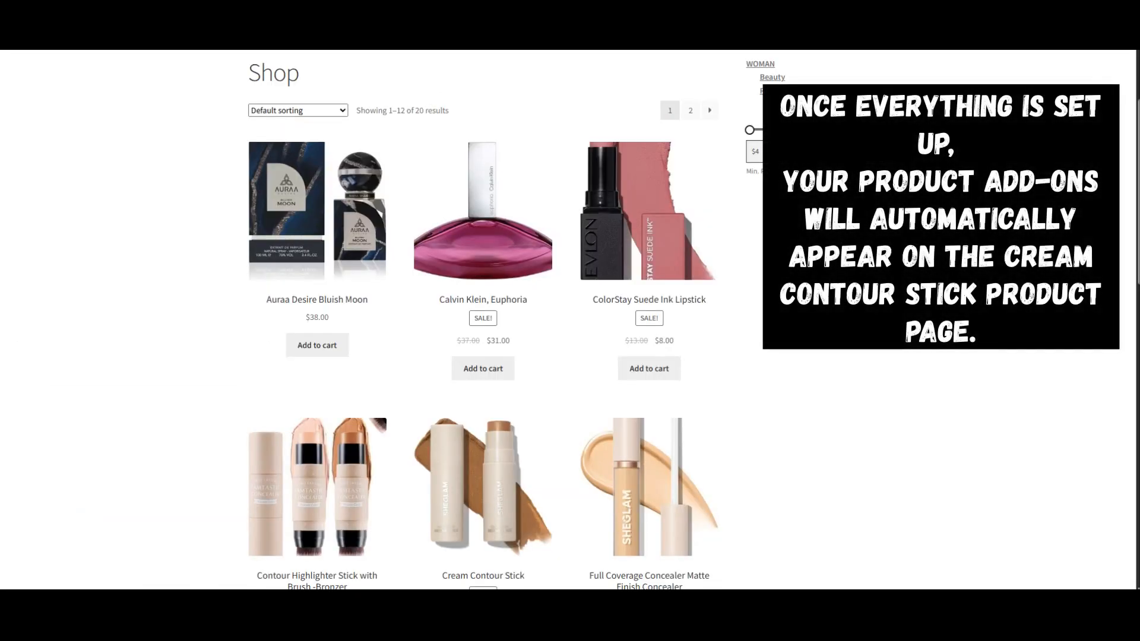
In the shop, add the Cream Contour Stick to the cart with both add-ons selected and the mascara's quantity at 2.
scroll(455, 93, "down", 3)
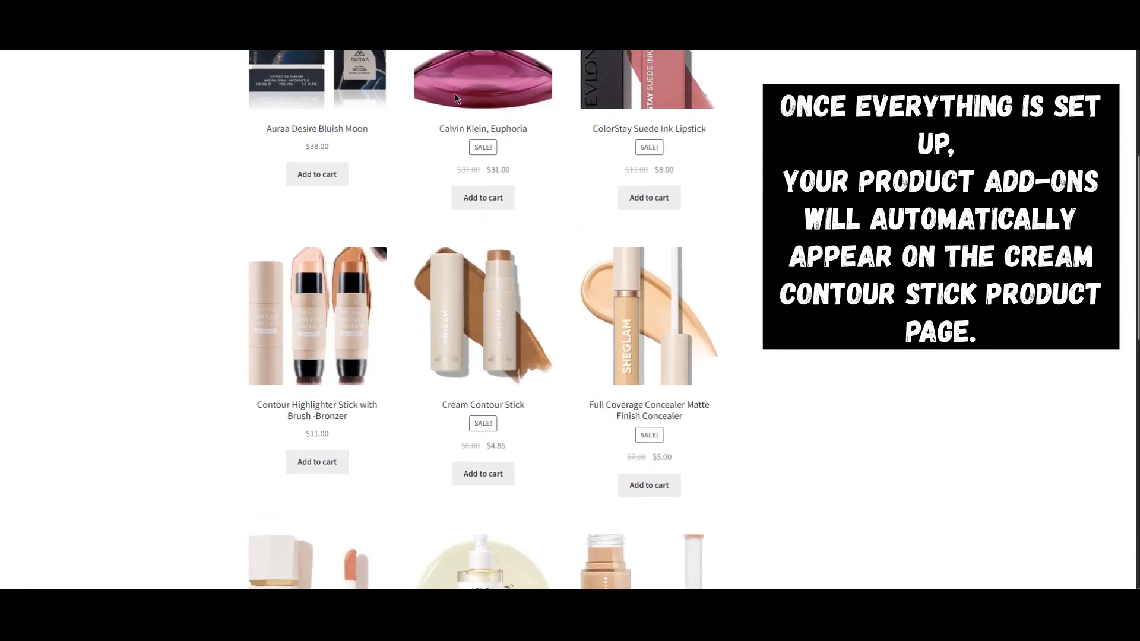
left_click(464, 321)
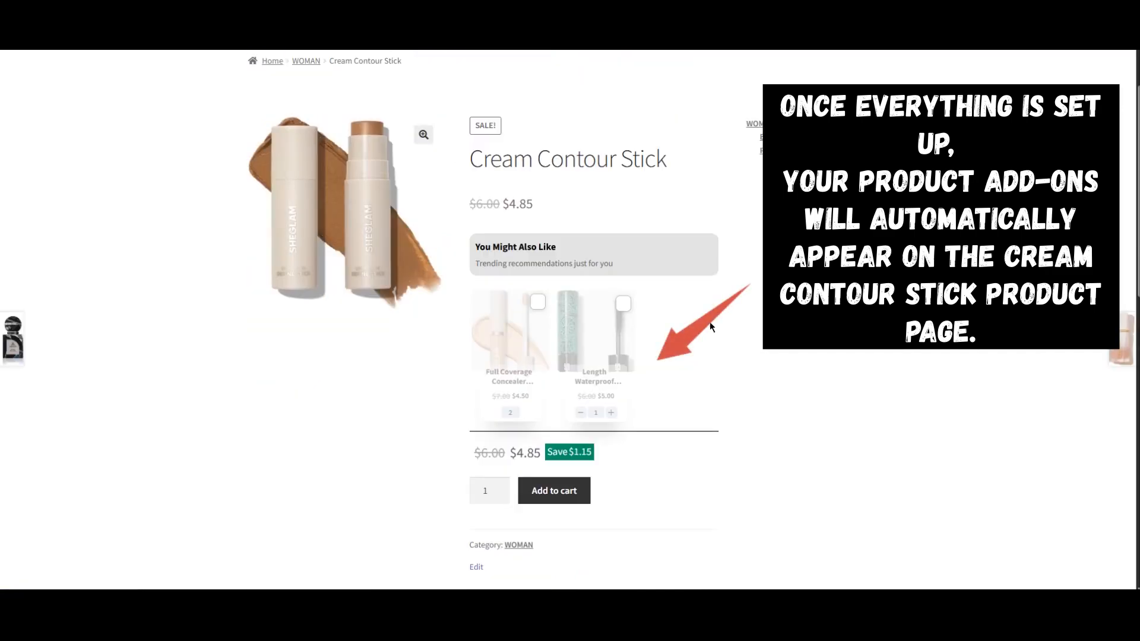
left_click(514, 354)
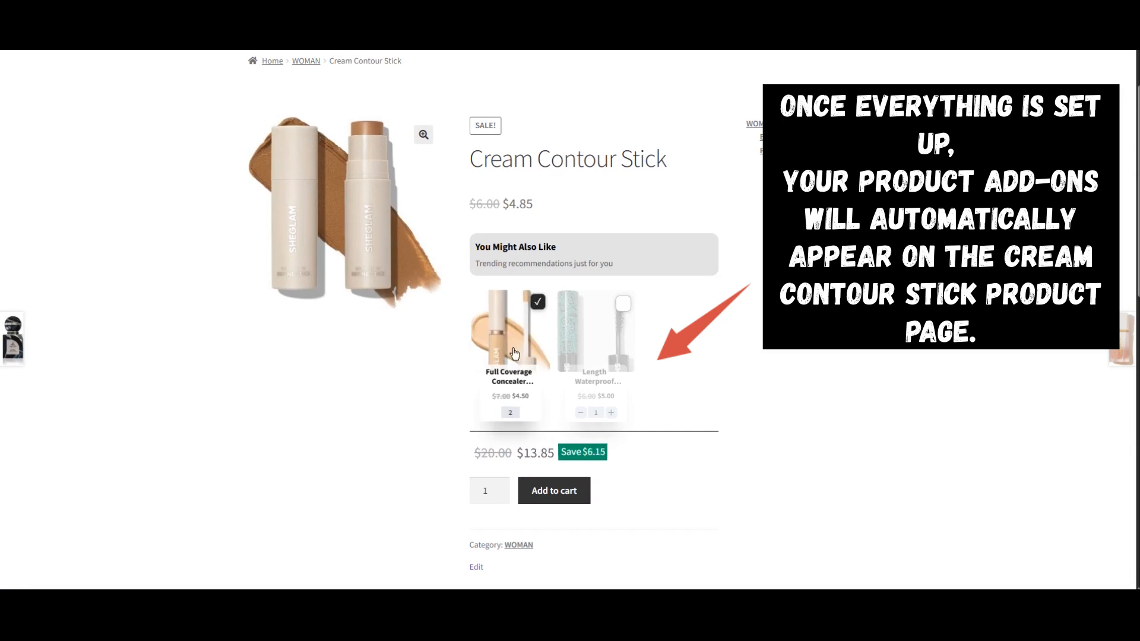
left_click(597, 353)
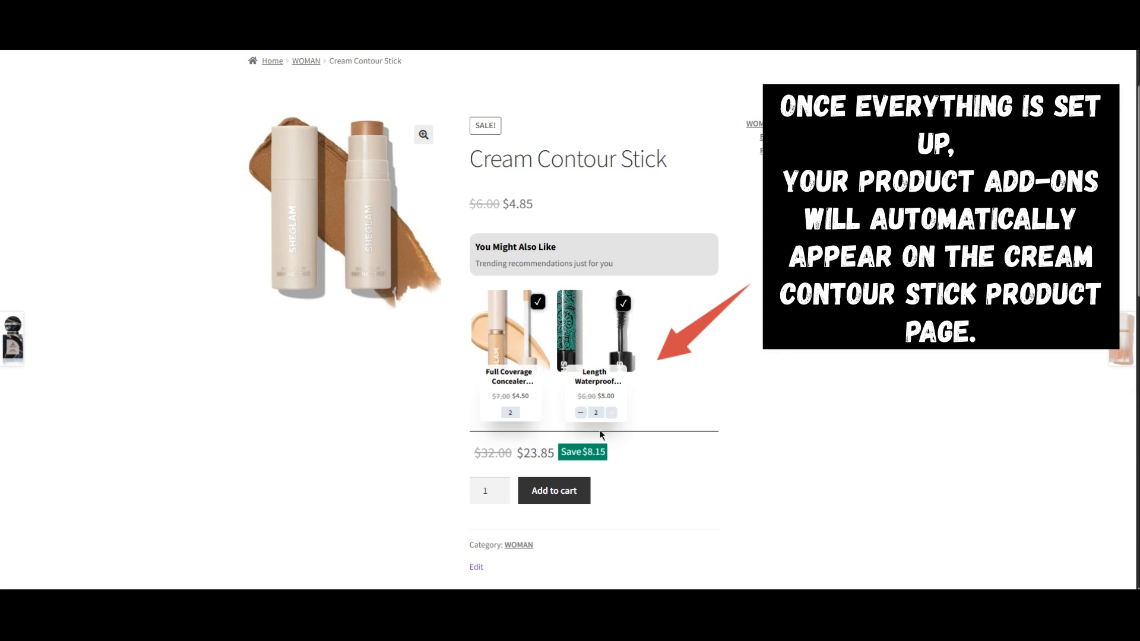
left_click(554, 491)
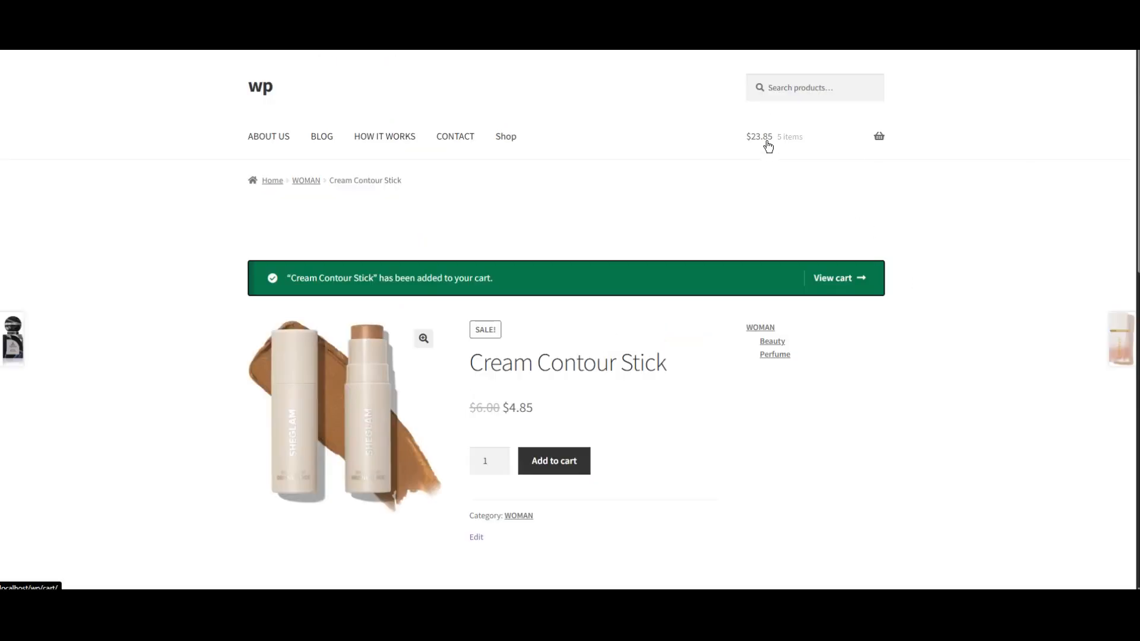
Open the full cart page and check the add-on lines, quantities and prices under the Cream Contour Stick.
mouse_move(771, 149)
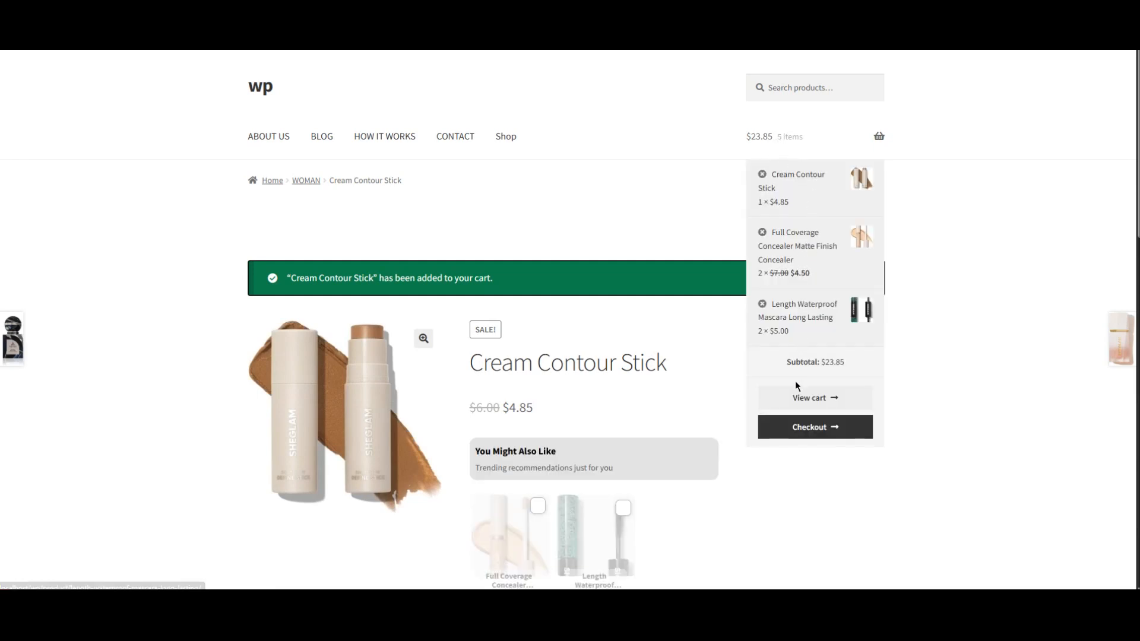
left_click(796, 402)
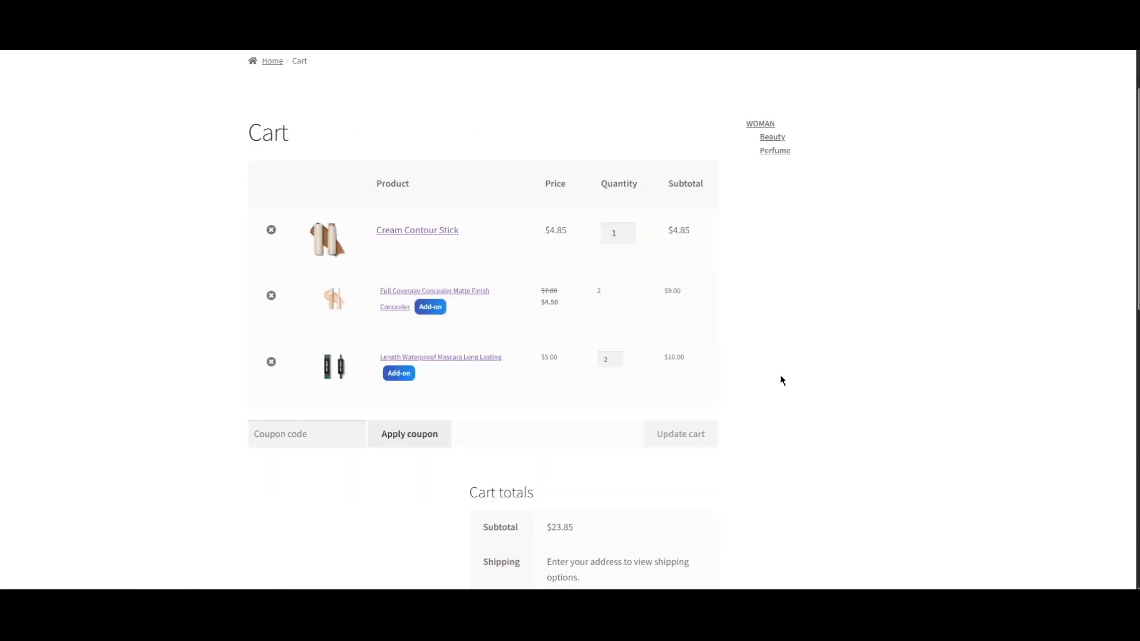
scroll(780, 375, "down", 3)
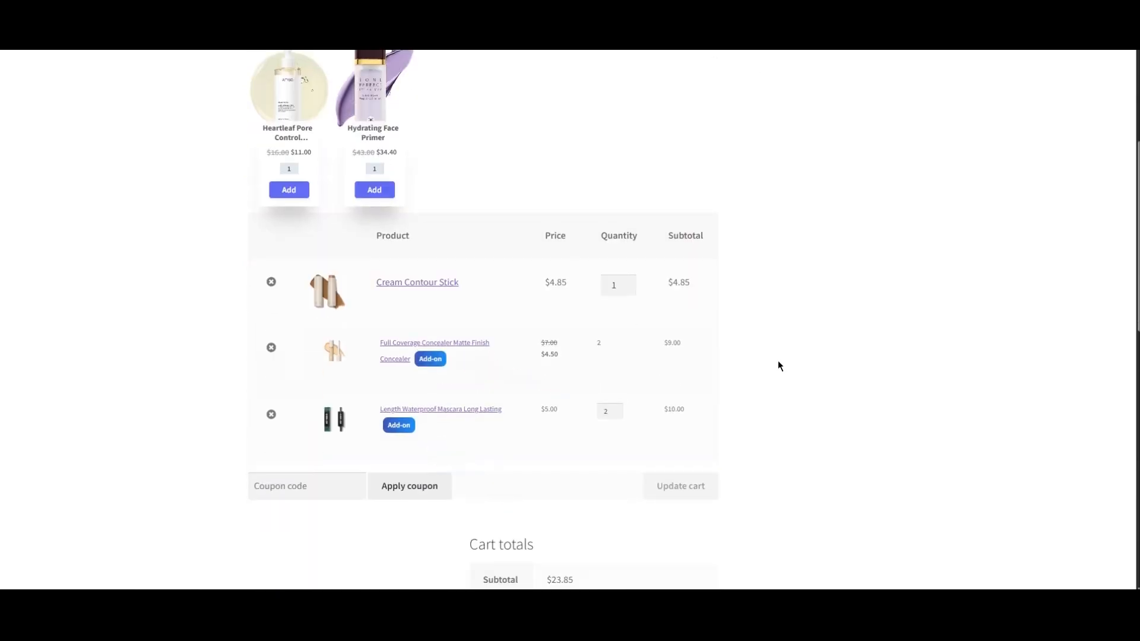
scroll(779, 366, "up", 1)
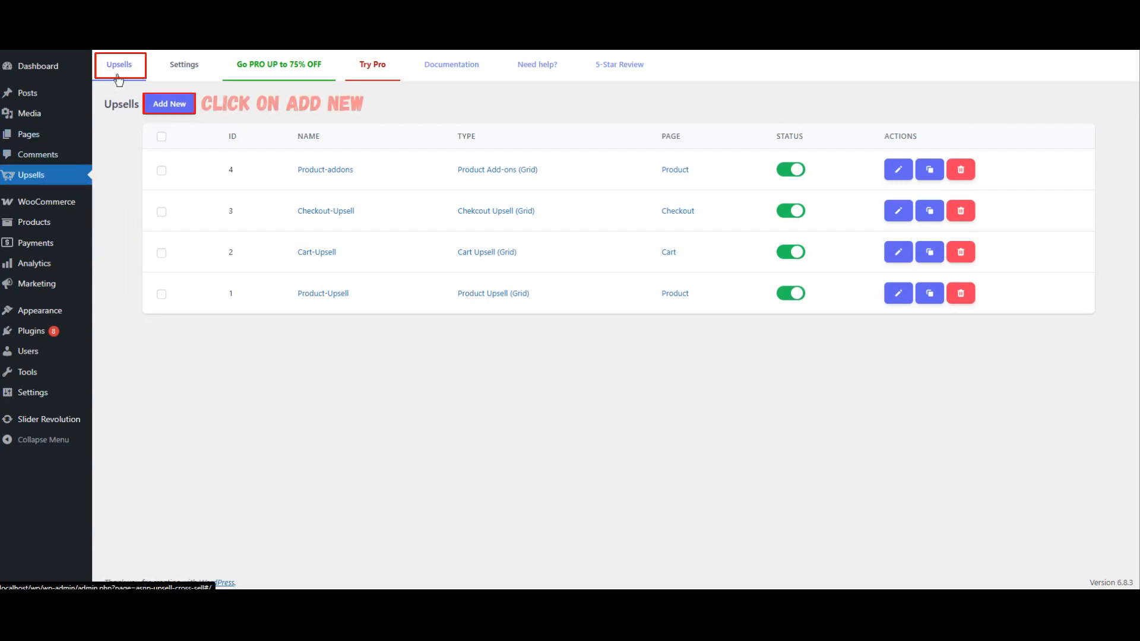
Create a new upsell of the type Related Products (Carousel) for the product page.
left_click(170, 105)
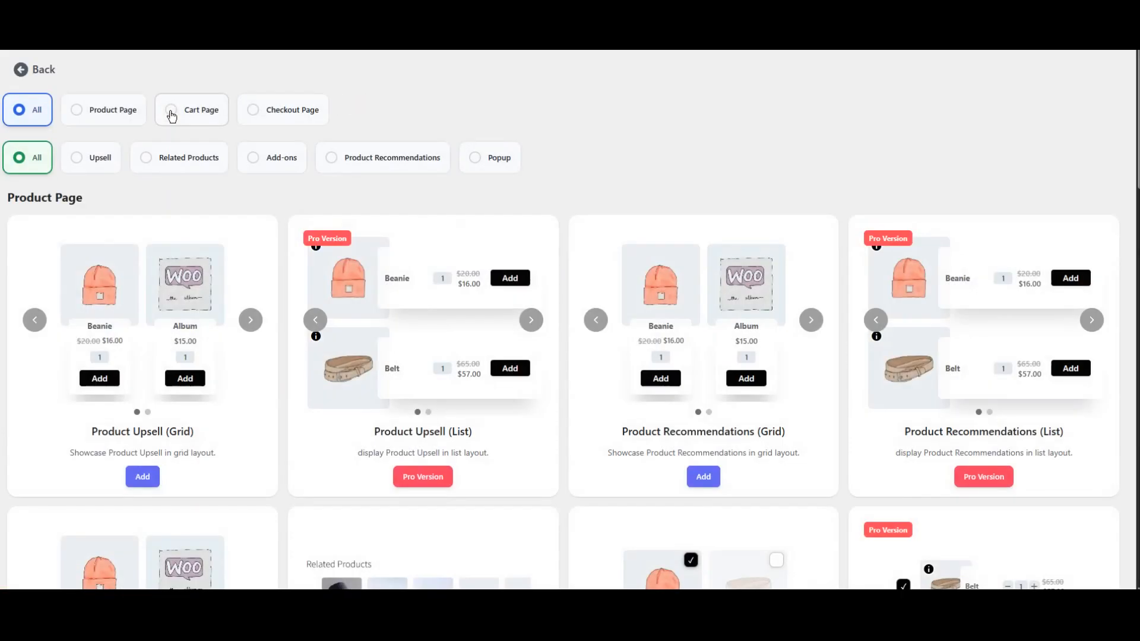
left_click(158, 163)
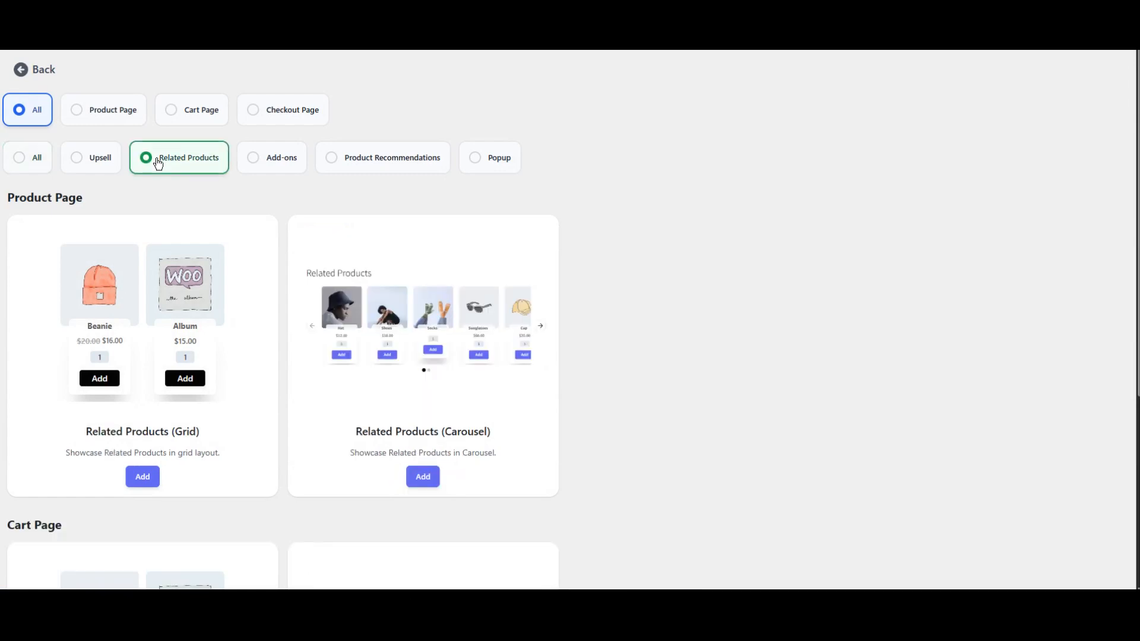
left_click(425, 477)
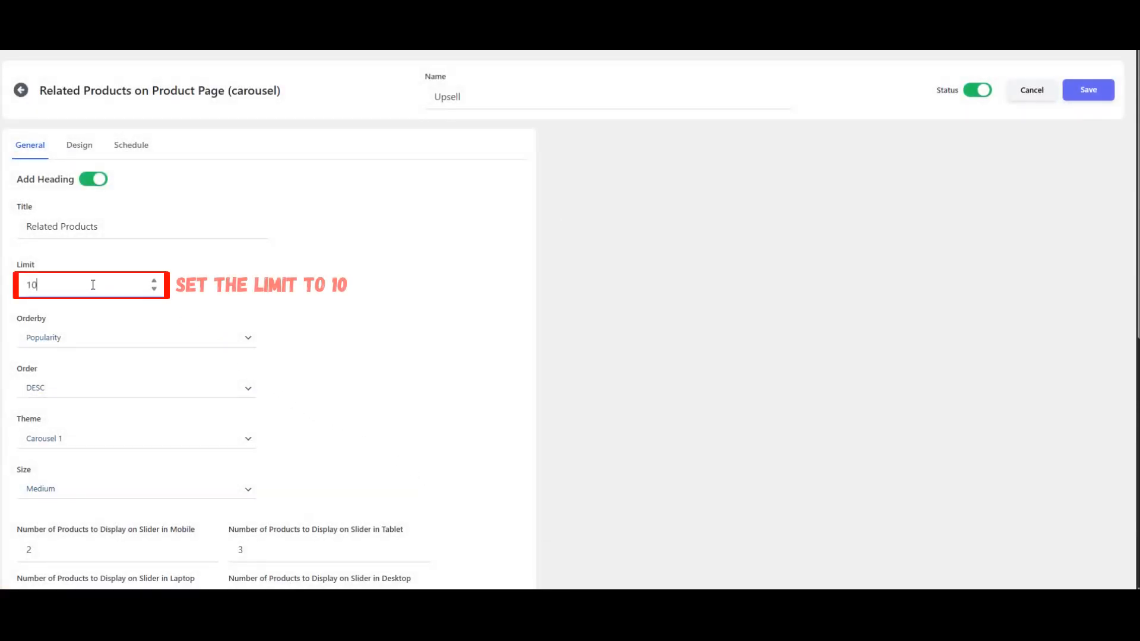
Set the related products limit to 10 and sort them by Popularity in DESC order.
left_click(130, 283)
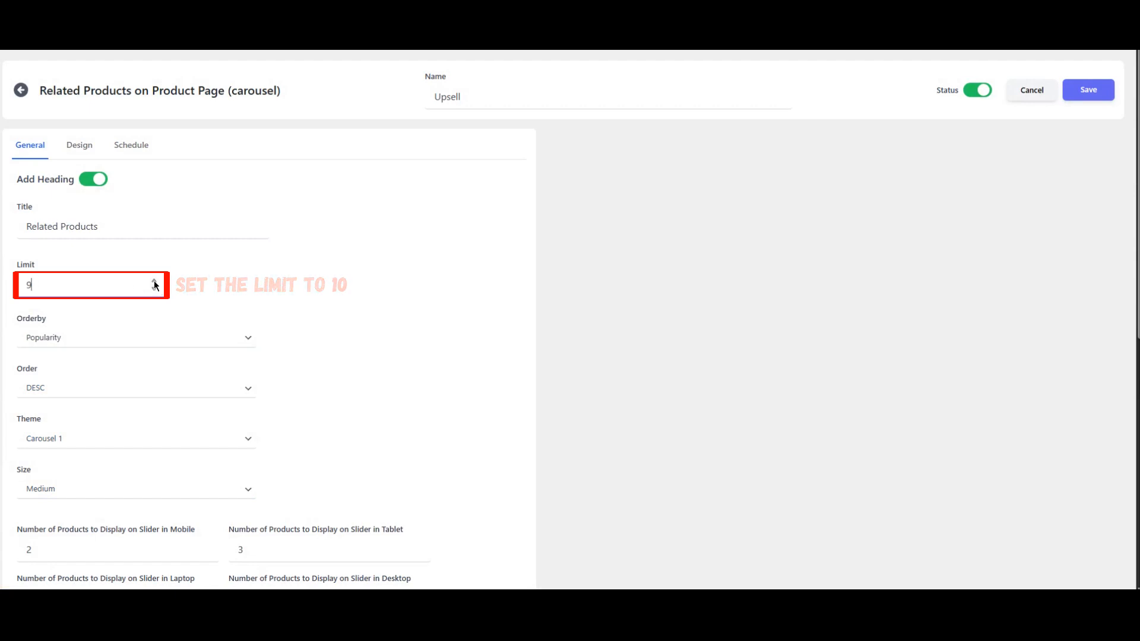
left_click(148, 335)
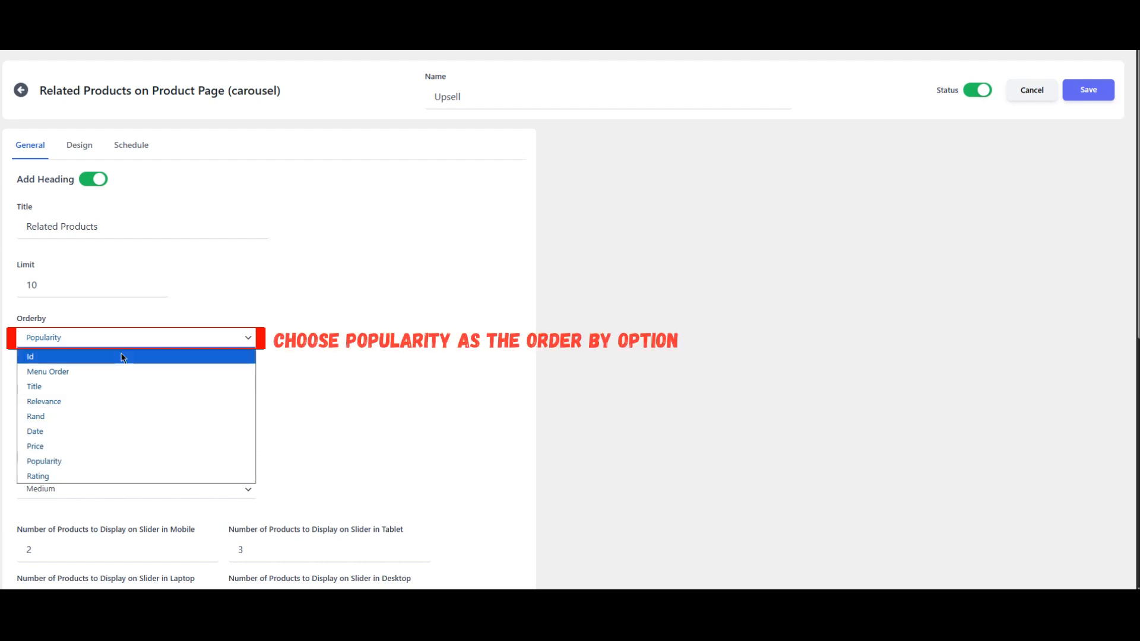
left_click(59, 462)
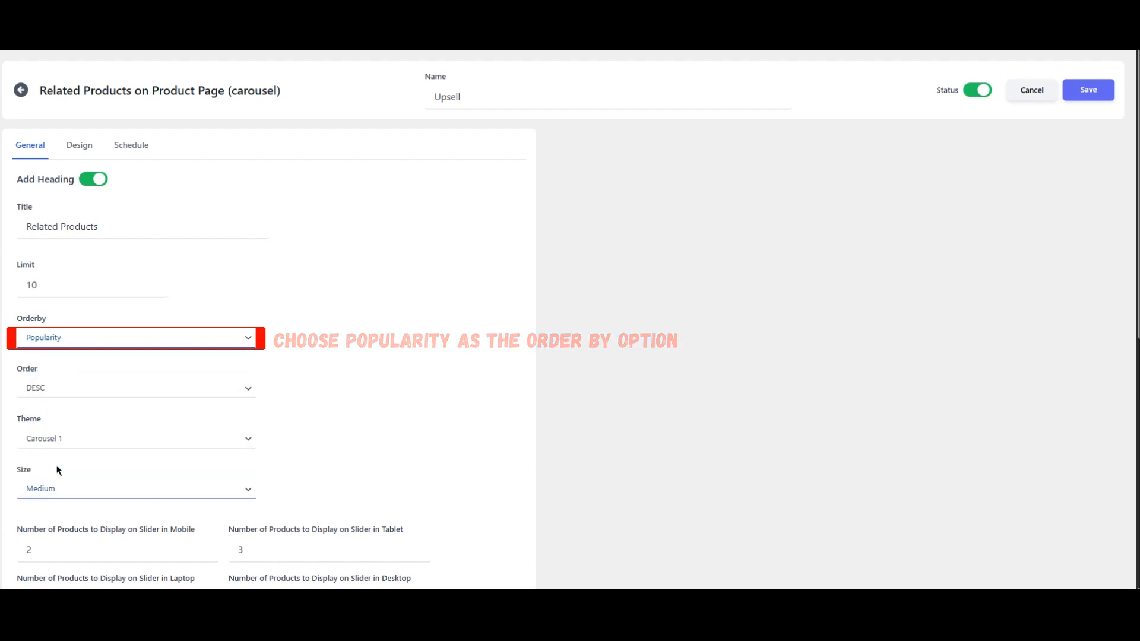
left_click(74, 396)
left_click(35, 407)
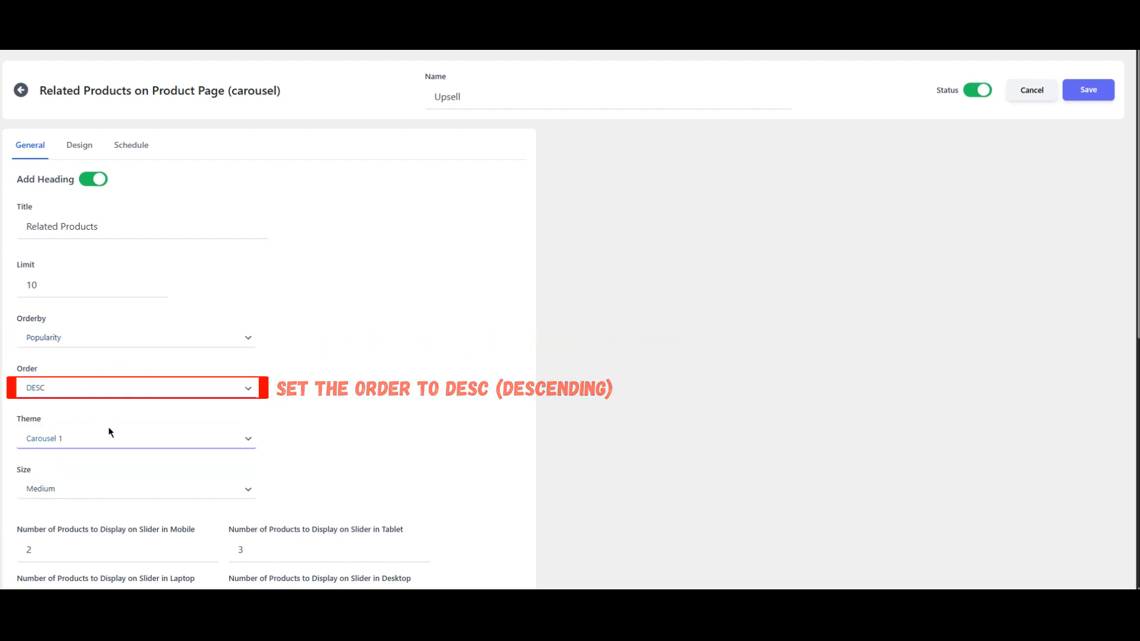
Set the number of products displayed on the slider to 3 for mobile, 4 for tablet and 5 for laptop.
scroll(400, 364, "down", 5)
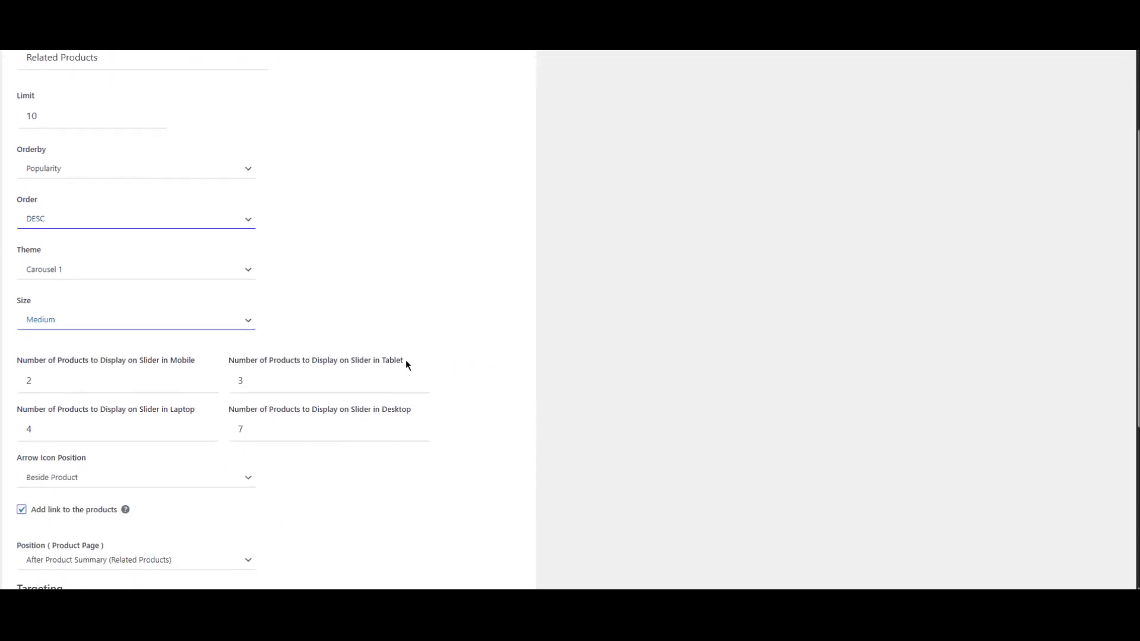
scroll(408, 356, "down", 1)
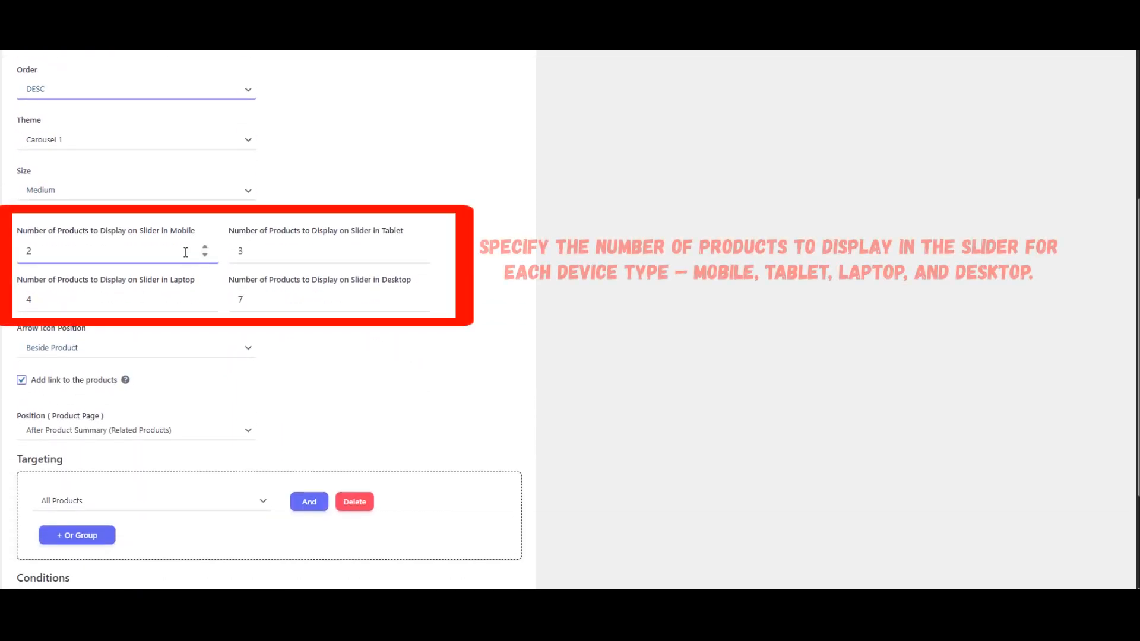
left_click(204, 247)
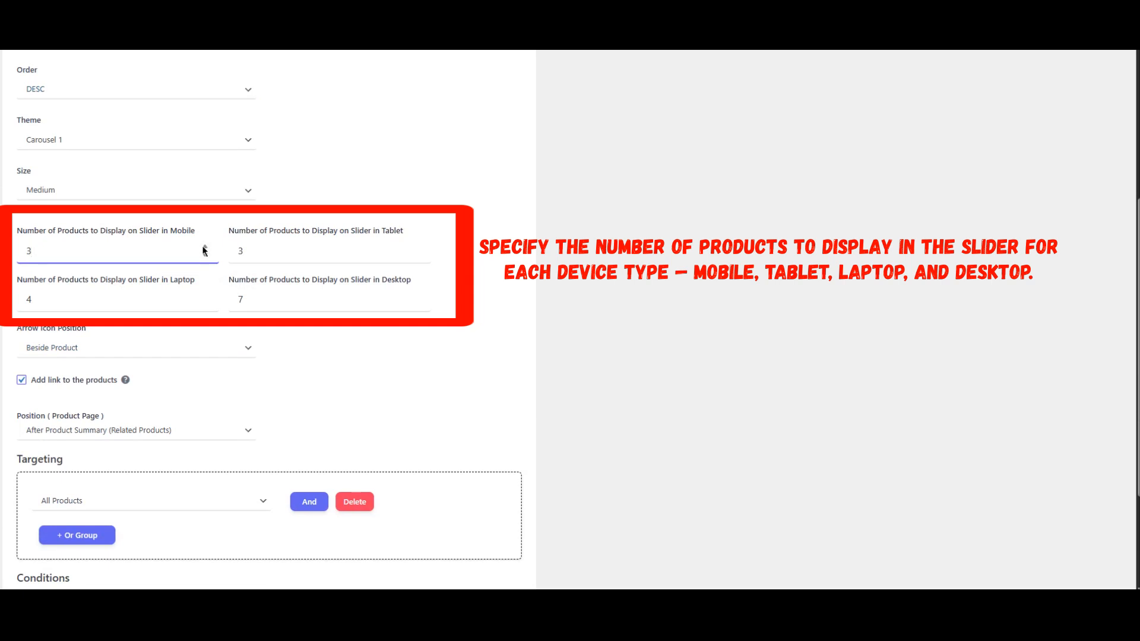
left_click(416, 246)
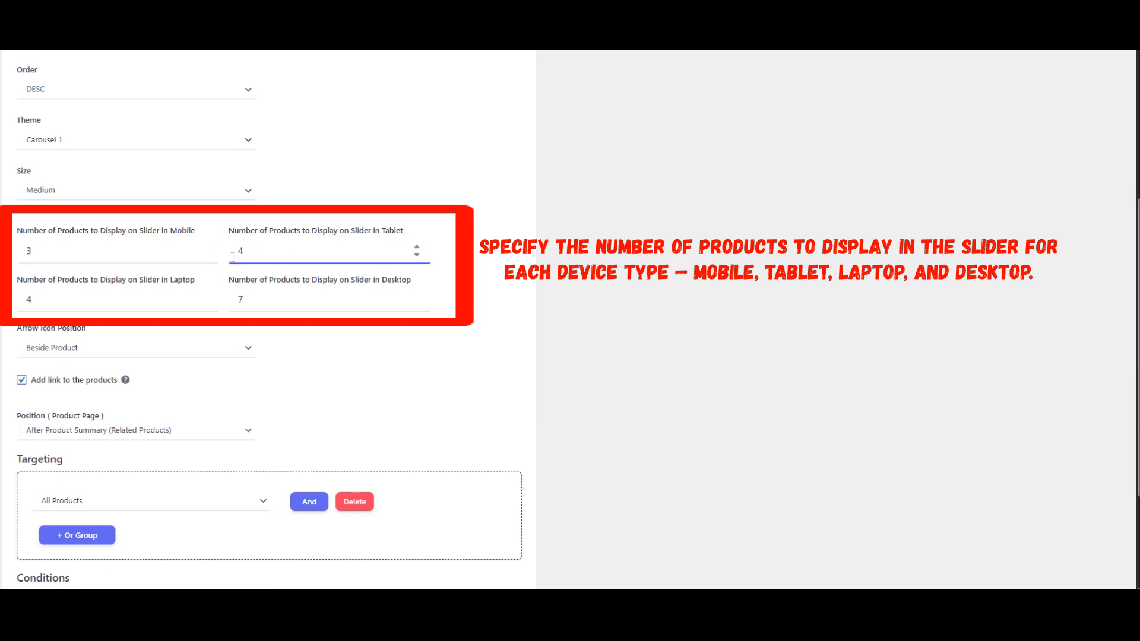
left_click(206, 295)
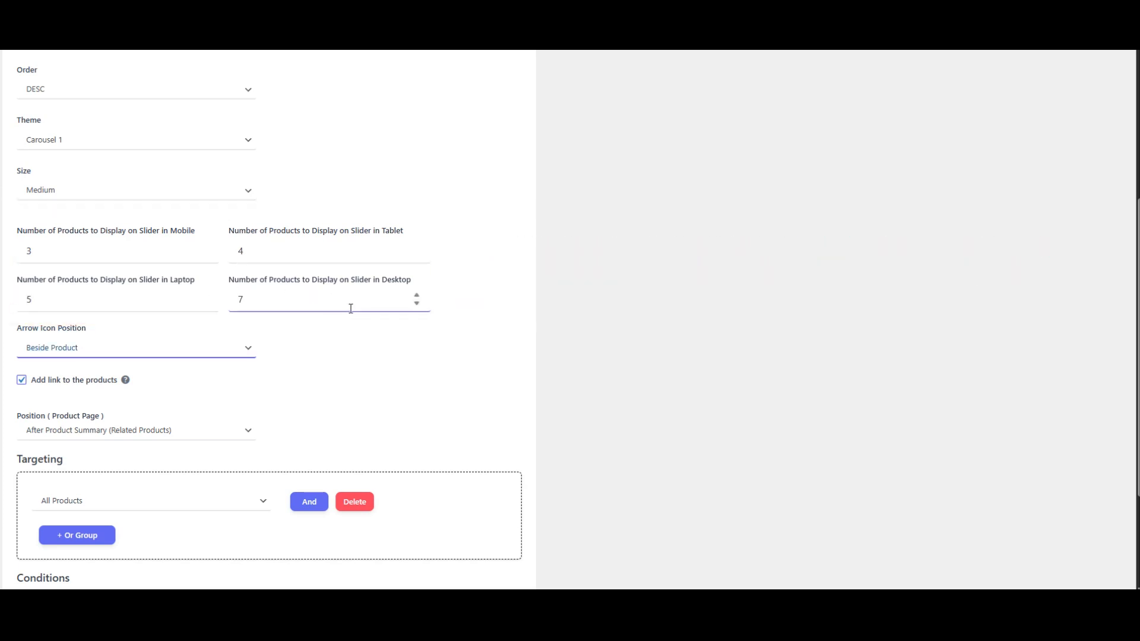
Set the carousel's arrow icon position to Beside Product and its targeting to All Products.
scroll(321, 340, "down", 1)
left_click(161, 290)
left_click(77, 307)
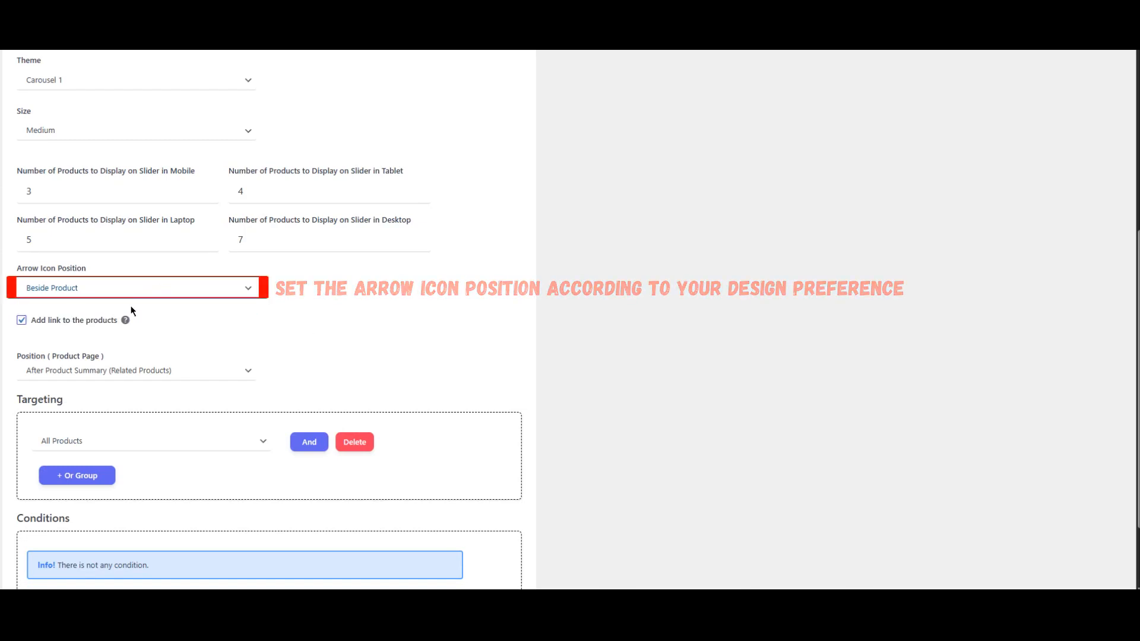
scroll(376, 327, "down", 2)
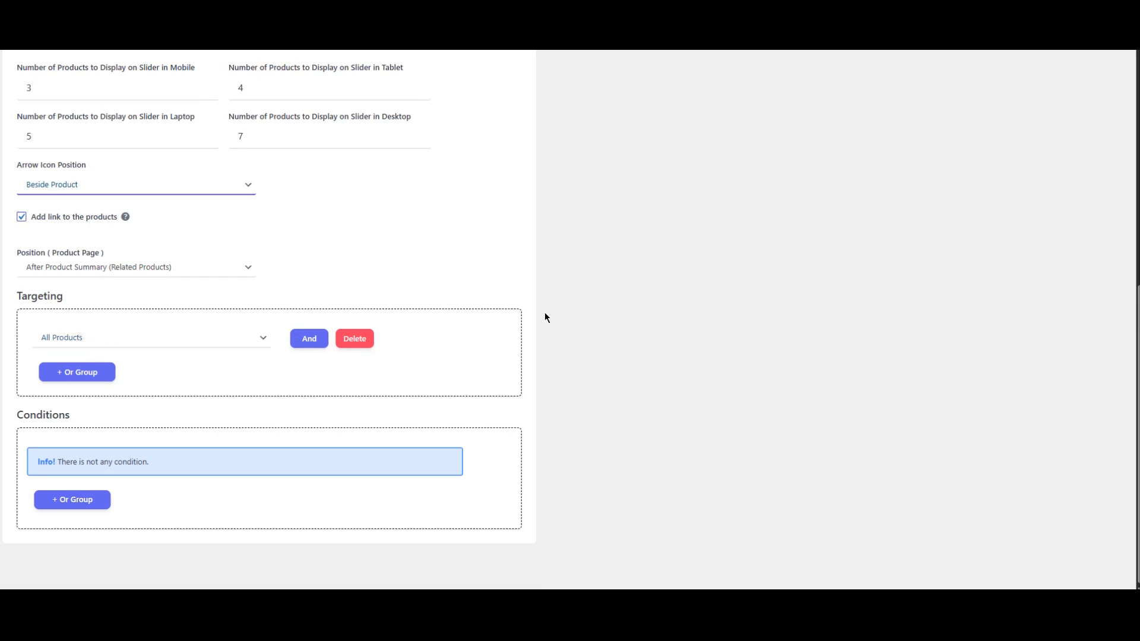
left_click(121, 340)
left_click(103, 361)
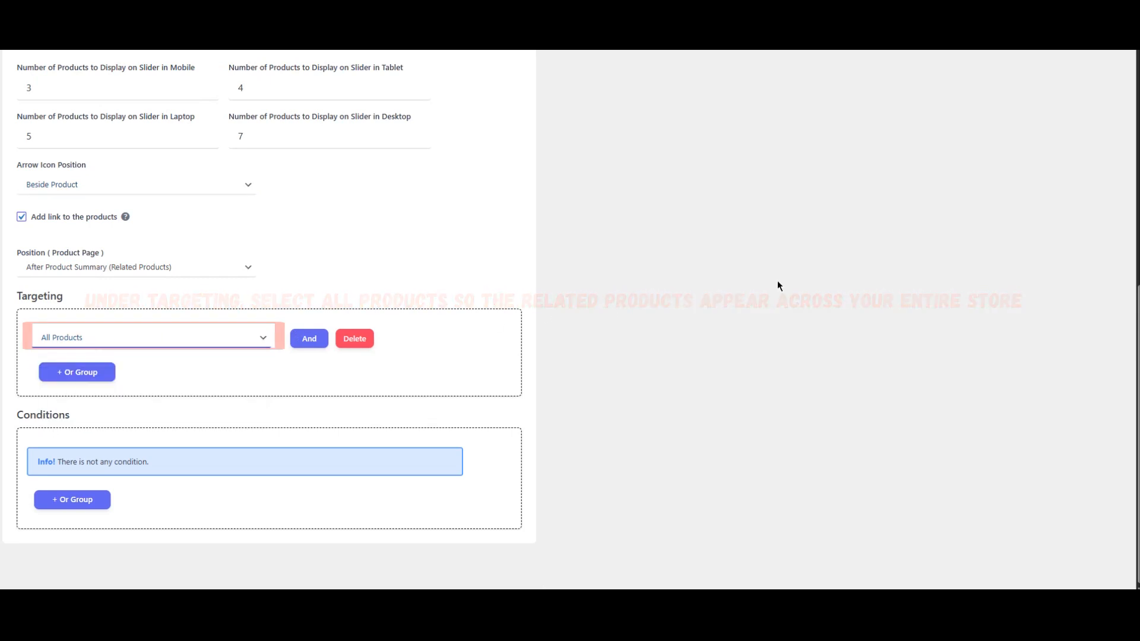
Name the carousel upsell Related-Products and save it.
scroll(772, 279, "up", 8)
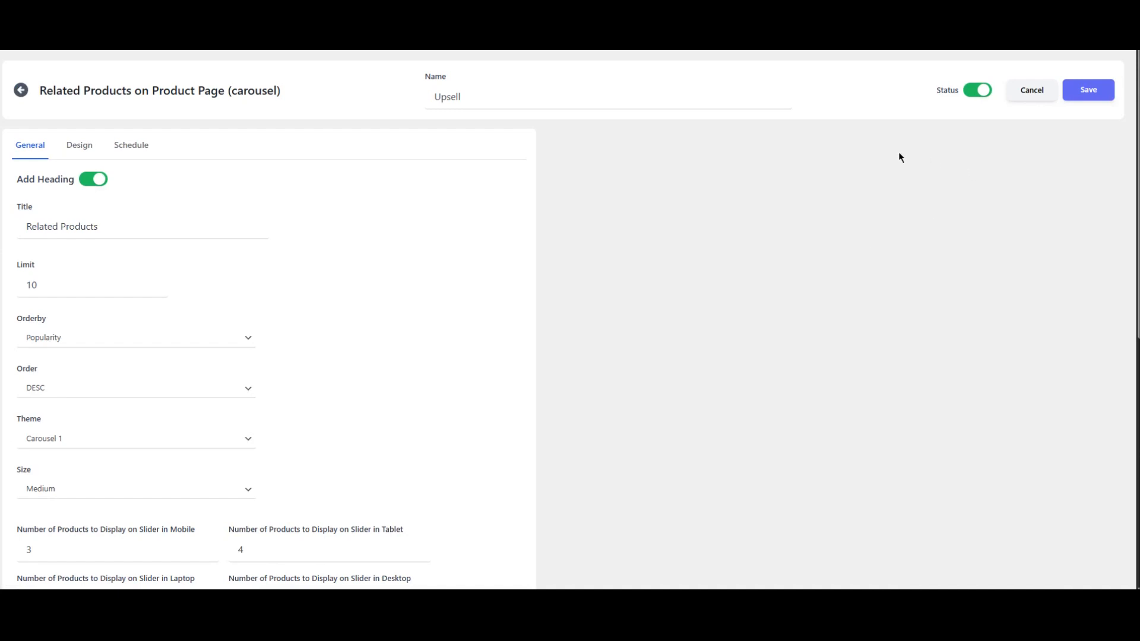
double_click(530, 103)
type("Related")
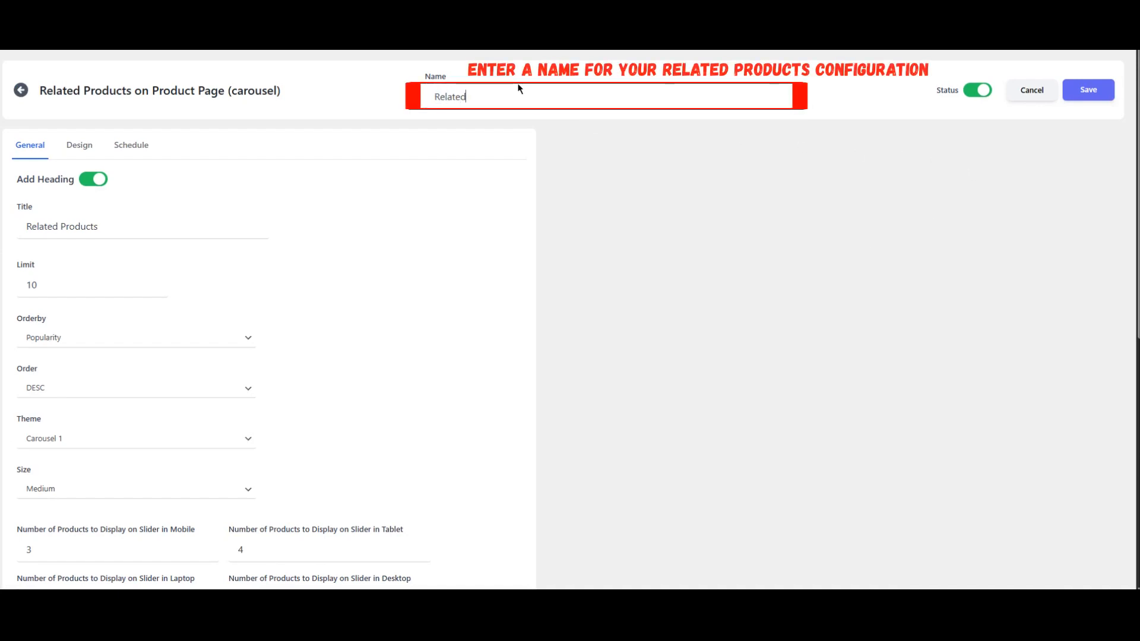
type("-Products")
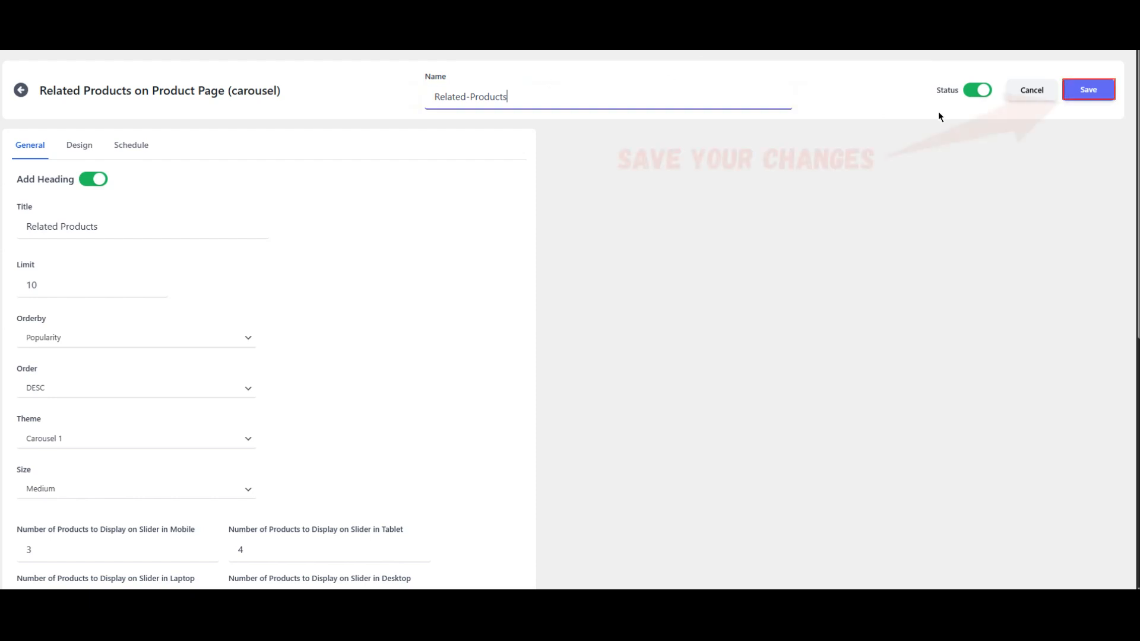
left_click(1074, 95)
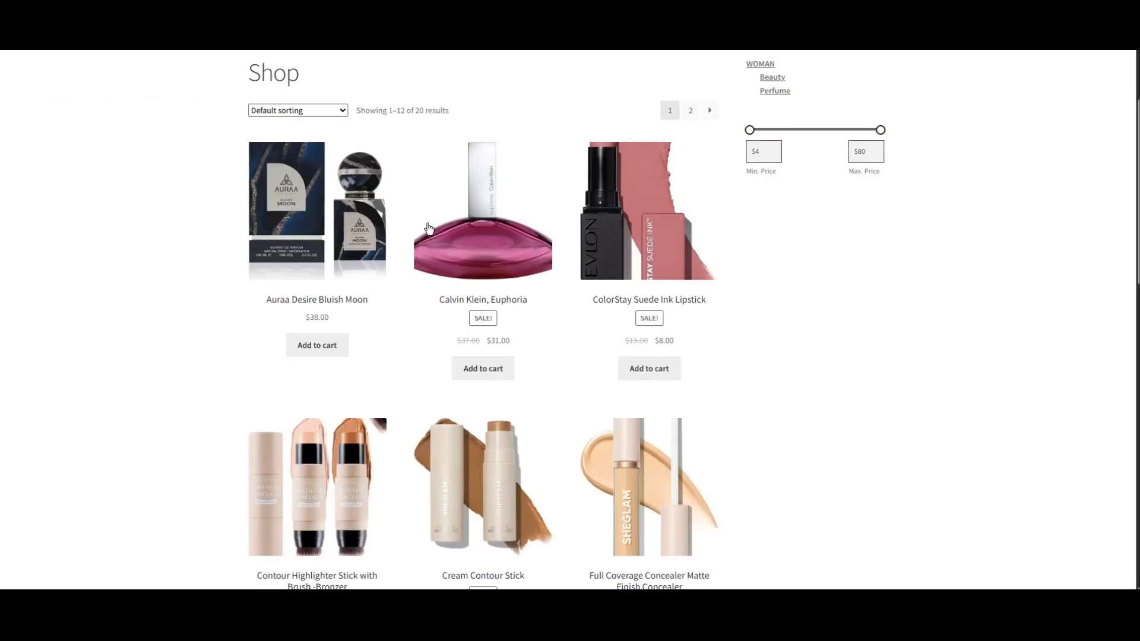
Open the Contour Highlighter Stick with Brush -Bronzer product in the shop and browse its Related Products carousel forward and back.
scroll(429, 228, "down", 3)
left_click(331, 326)
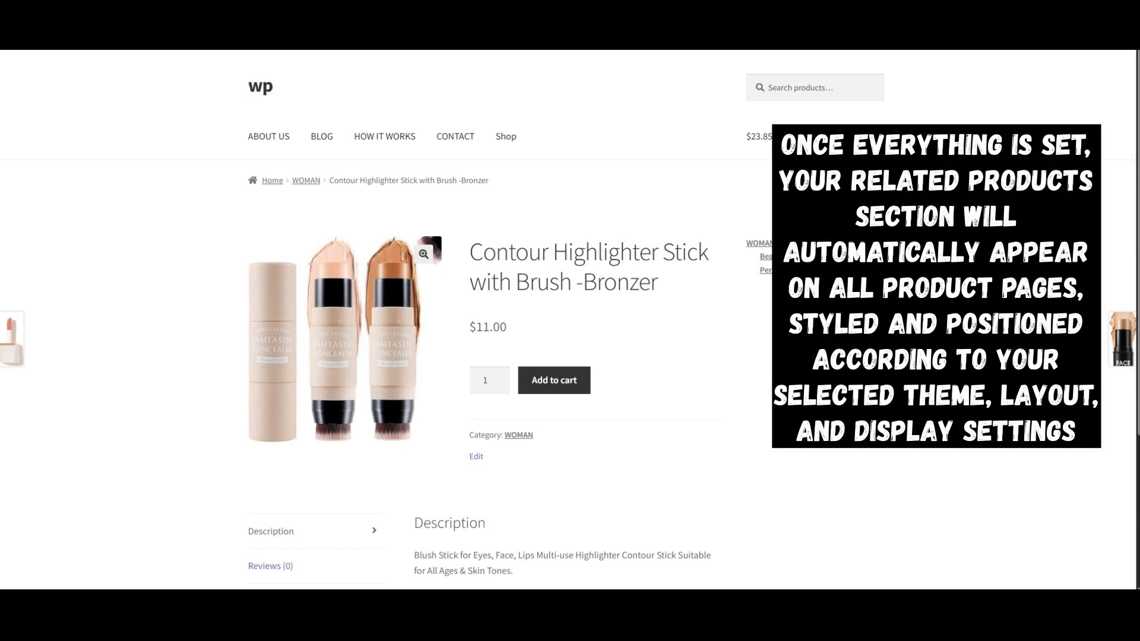
scroll(482, 320, "down", 6)
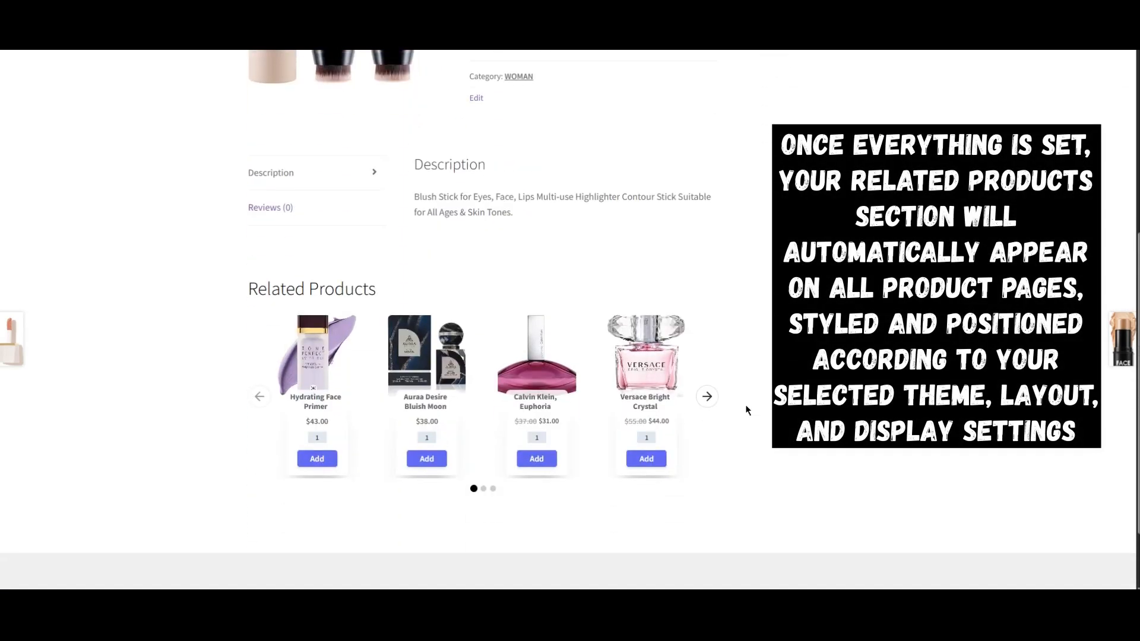
left_click(708, 397)
left_click(708, 396)
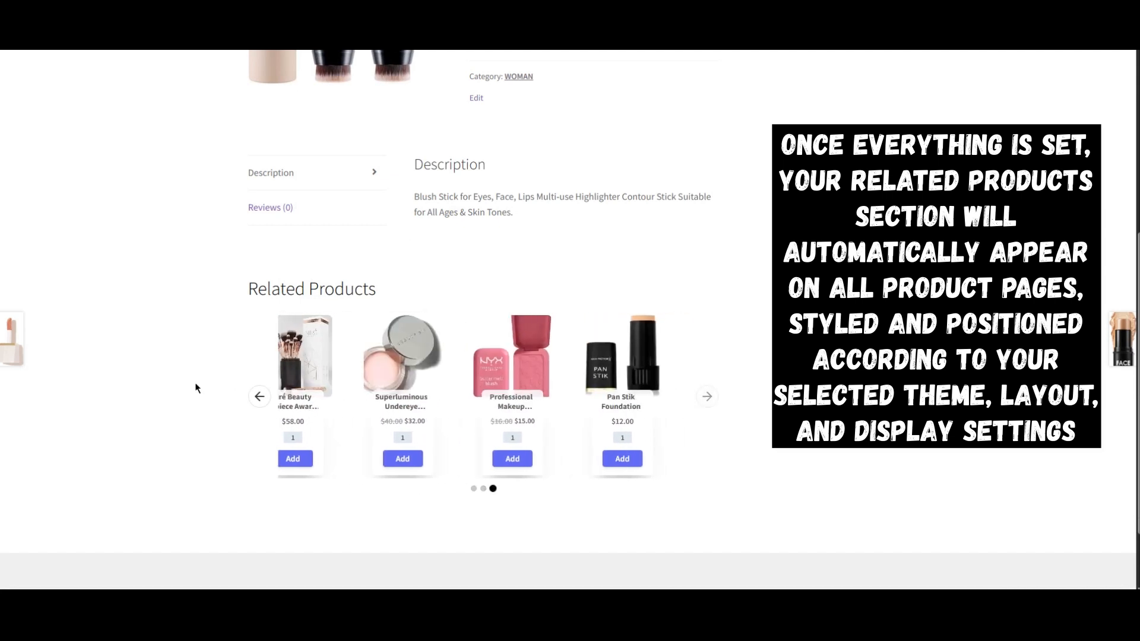
left_click(261, 402)
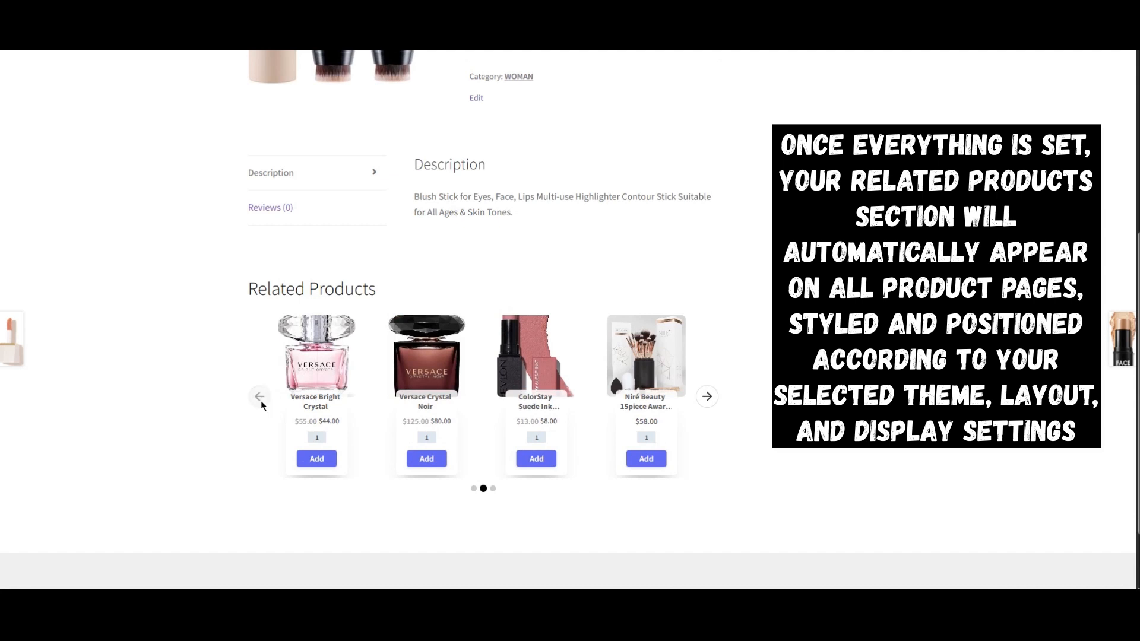
left_click(261, 402)
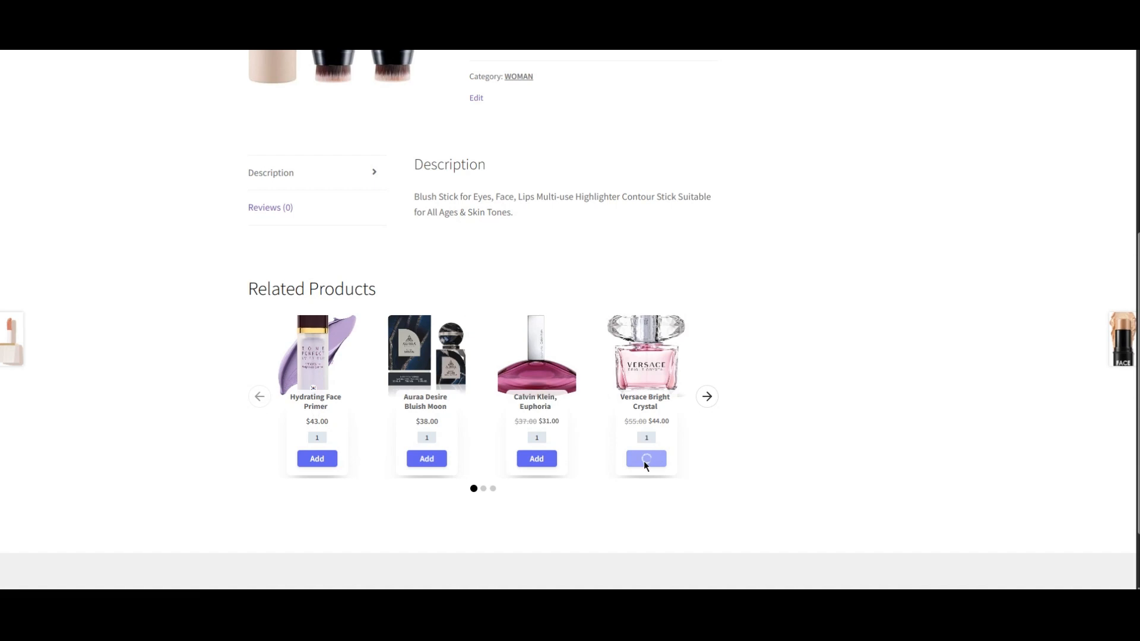
Add Versace Bright Crystal from the carousel to the cart and preview the cart.
scroll(860, 432, "up", 6)
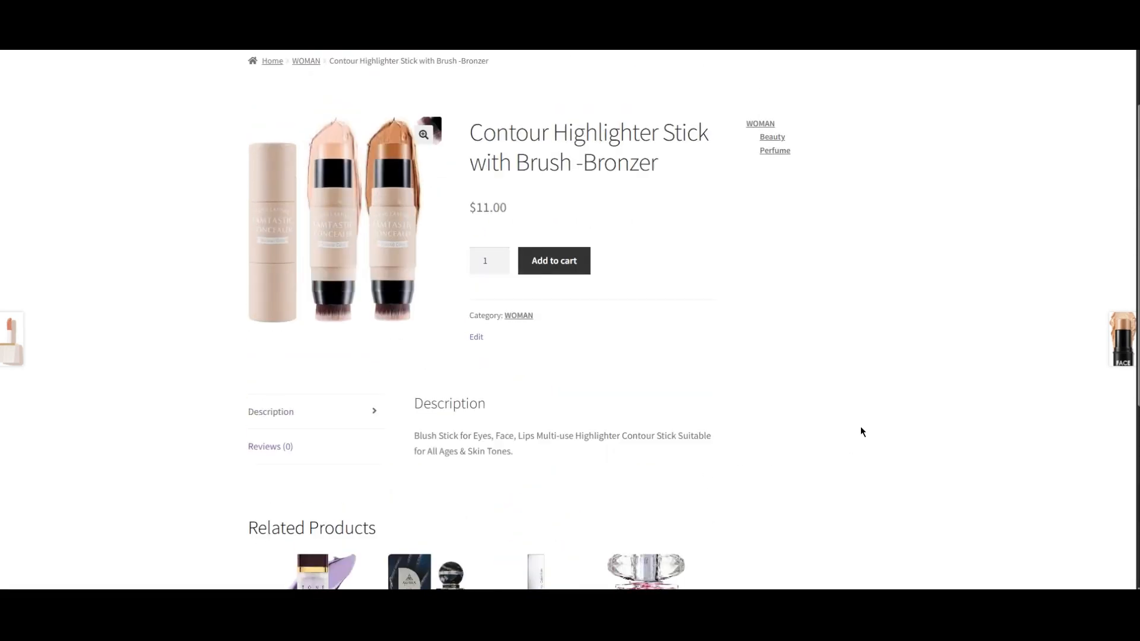
mouse_move(792, 147)
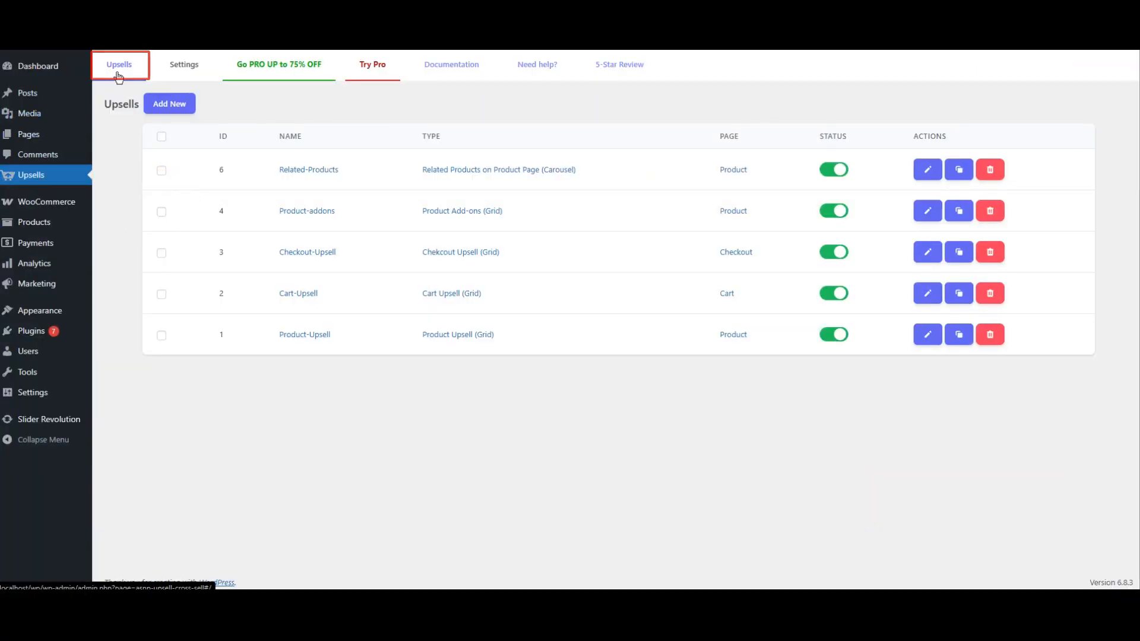
Create a new upsell of the type Product Recommendations (Grid) for the product page.
left_click(177, 111)
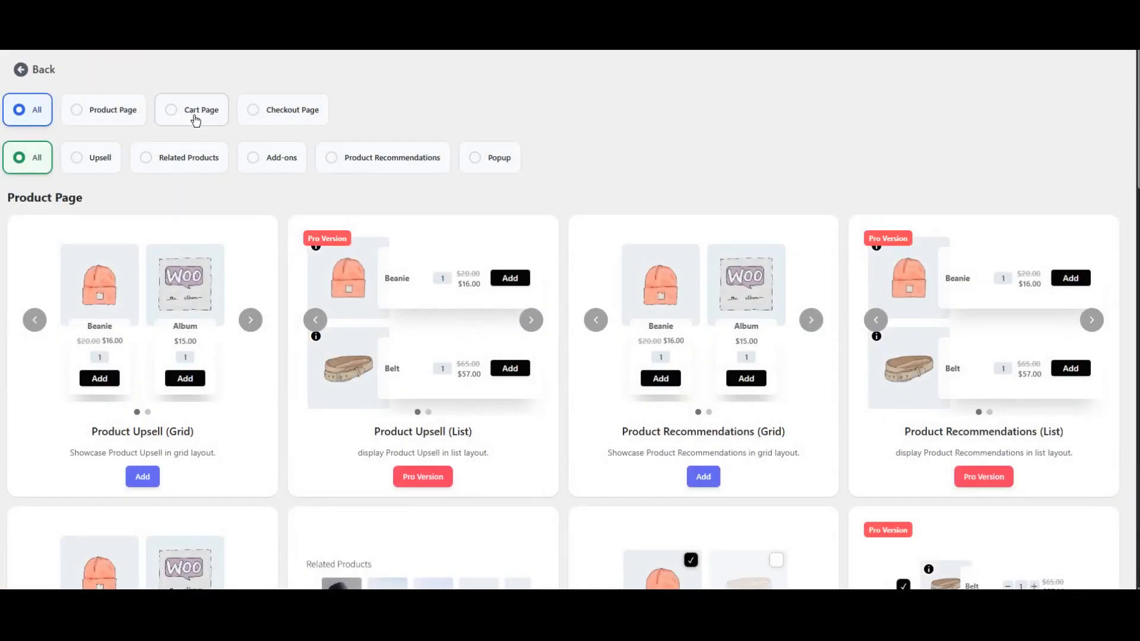
left_click(361, 173)
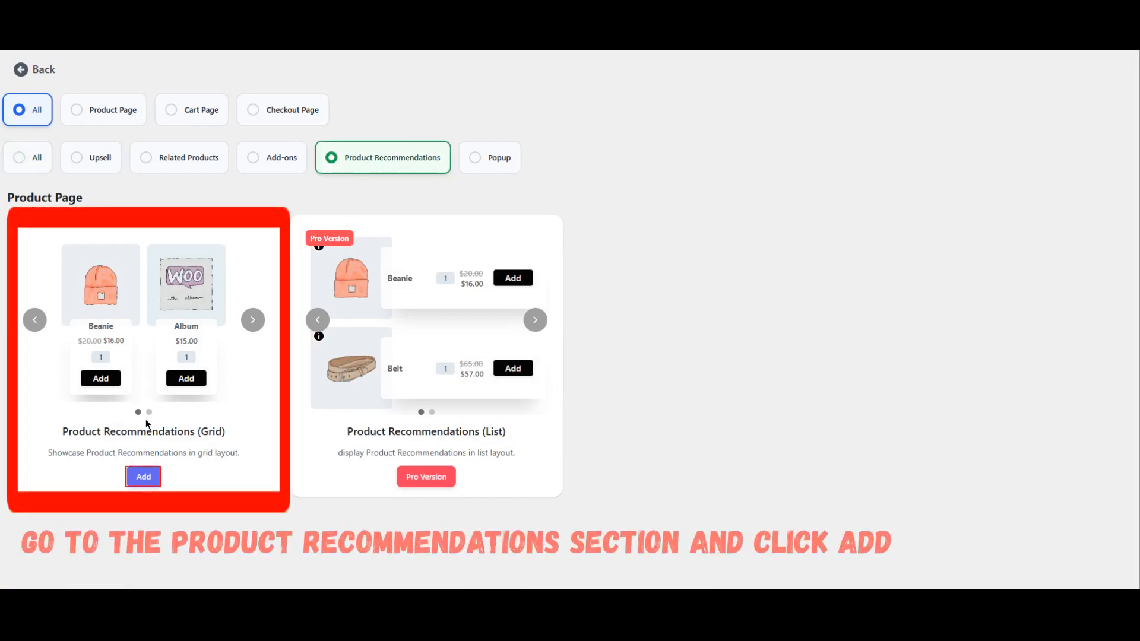
left_click(253, 321)
left_click(253, 321)
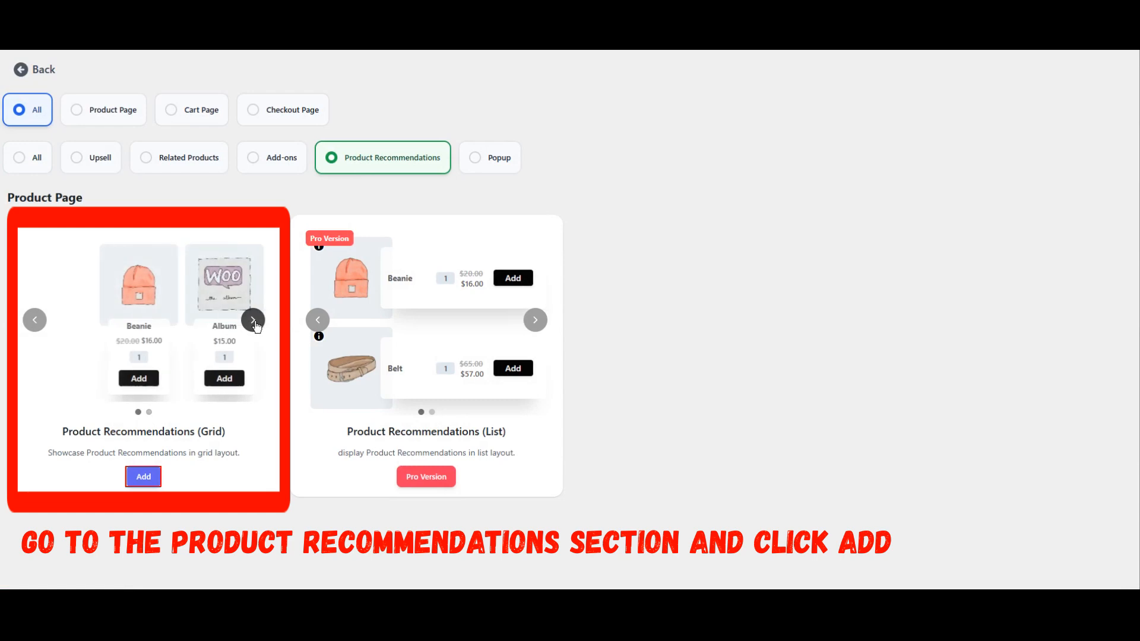
left_click(144, 476)
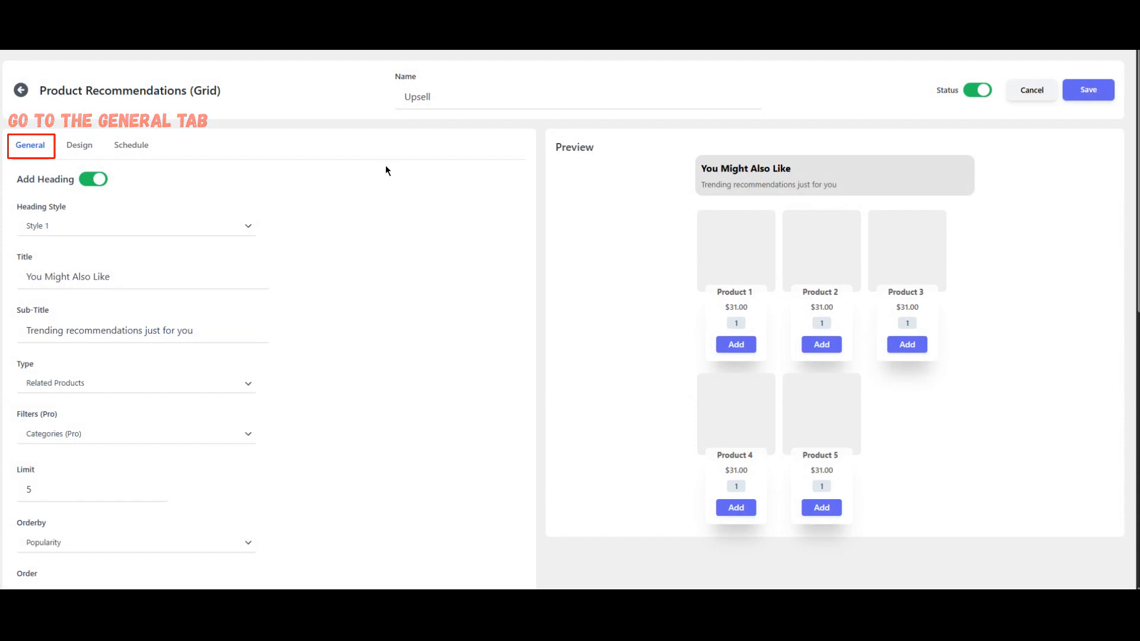
Set the heading style to Style 2 and the recommendation type to Related Products, checking the available filters.
left_click(55, 231)
left_click(35, 257)
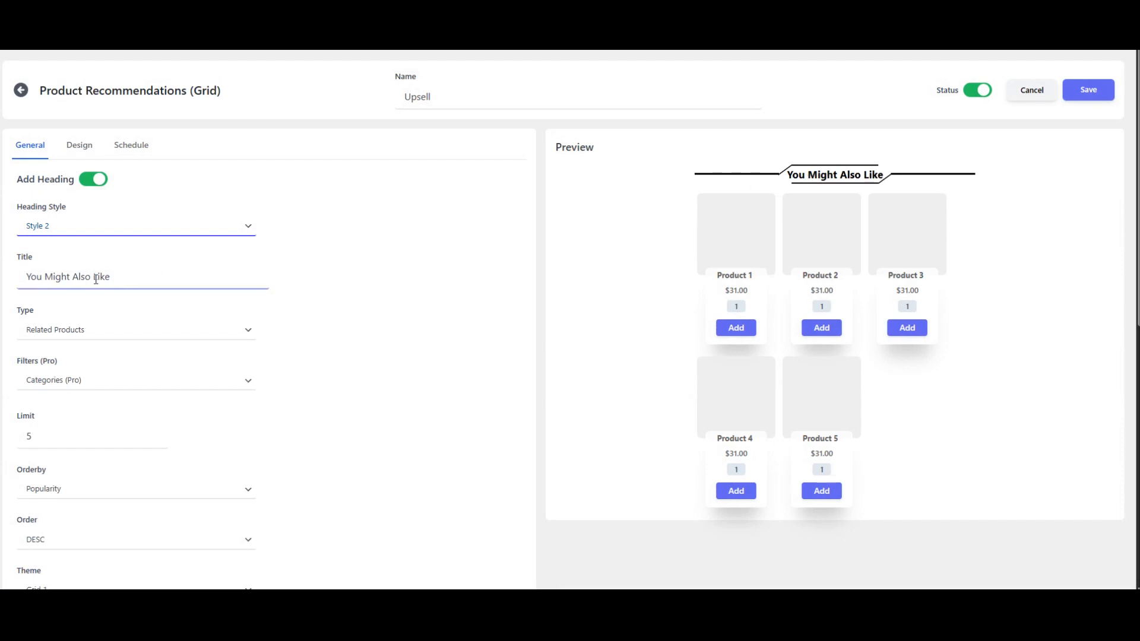
left_click(53, 336)
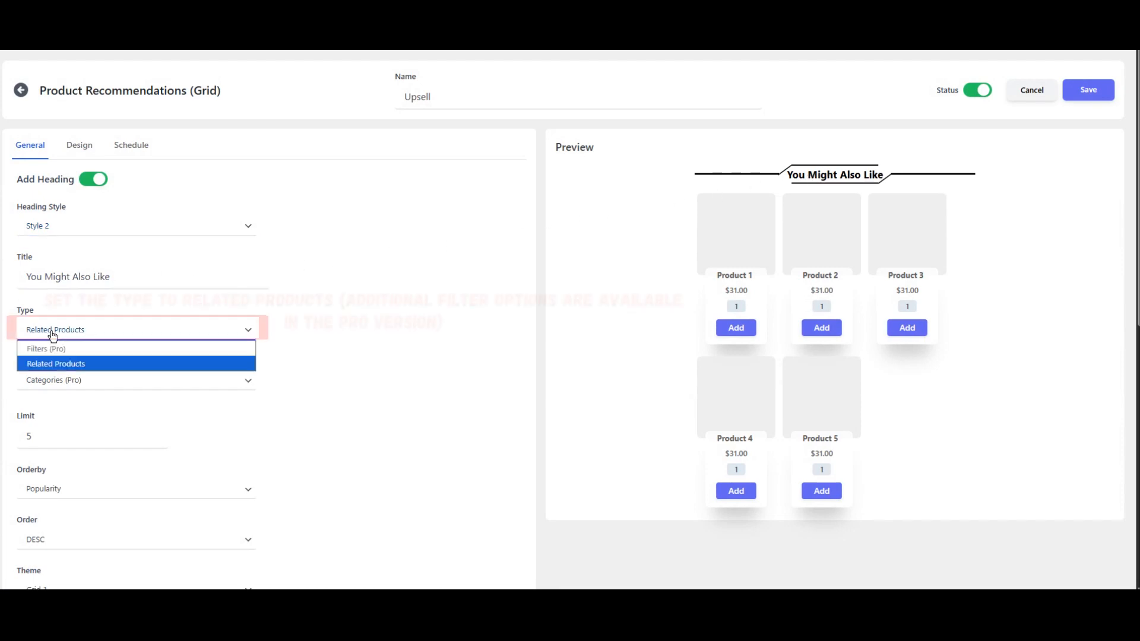
left_click(46, 364)
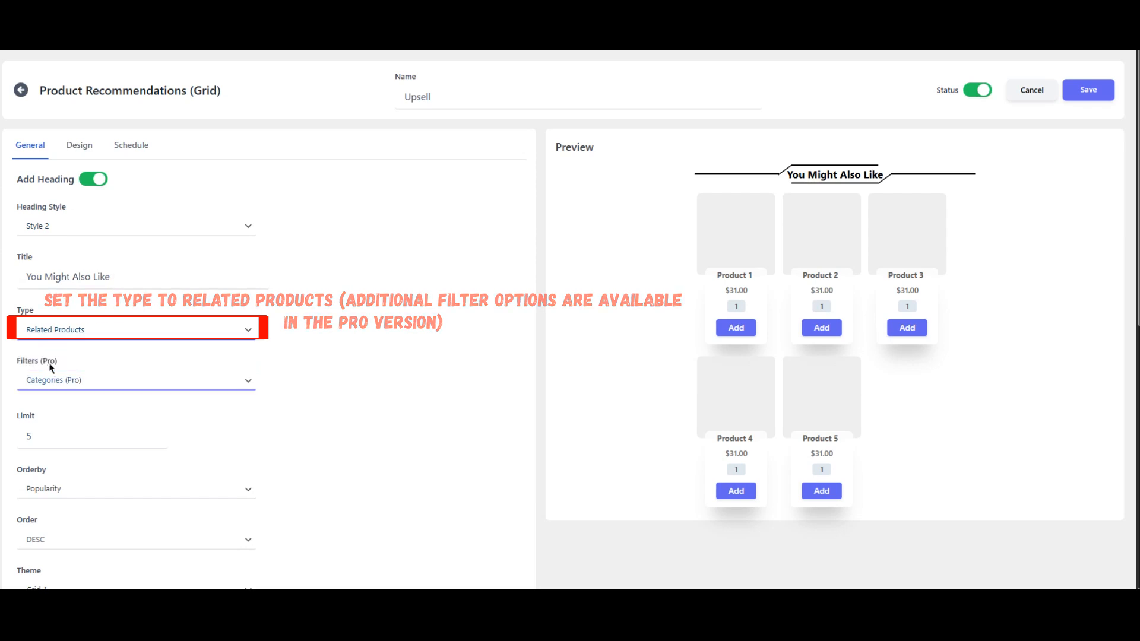
left_click(64, 382)
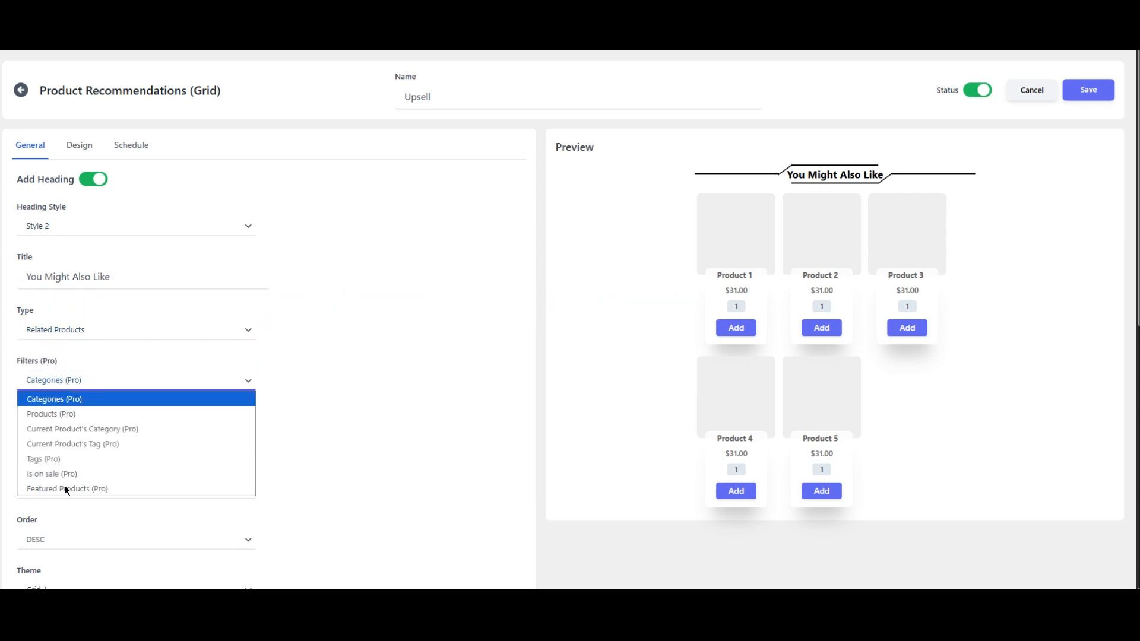
left_click(339, 380)
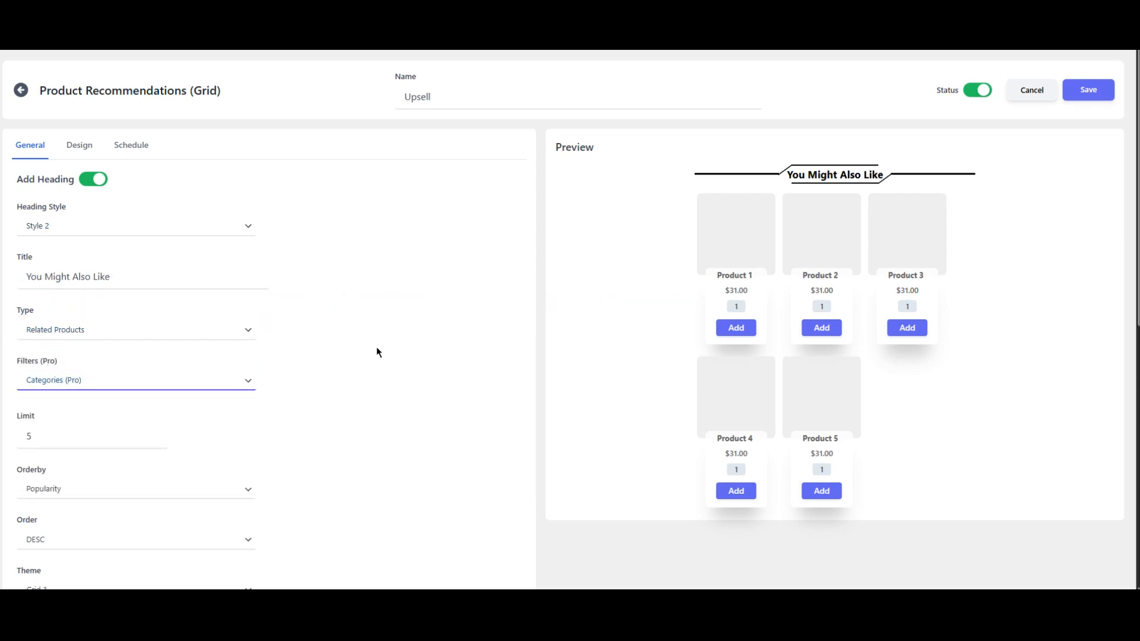
Set the product recommendations limit to 4 and sort them by Popularity in DESC order.
scroll(377, 351, "down", 3)
scroll(376, 350, "down", 3)
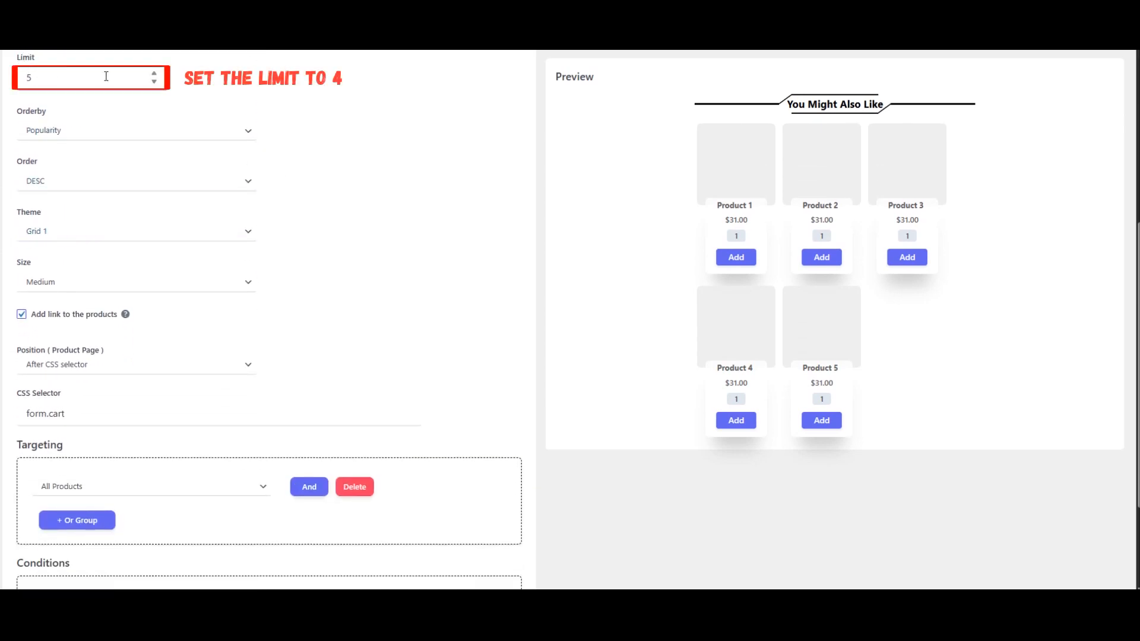
left_click(154, 82)
left_click(154, 83)
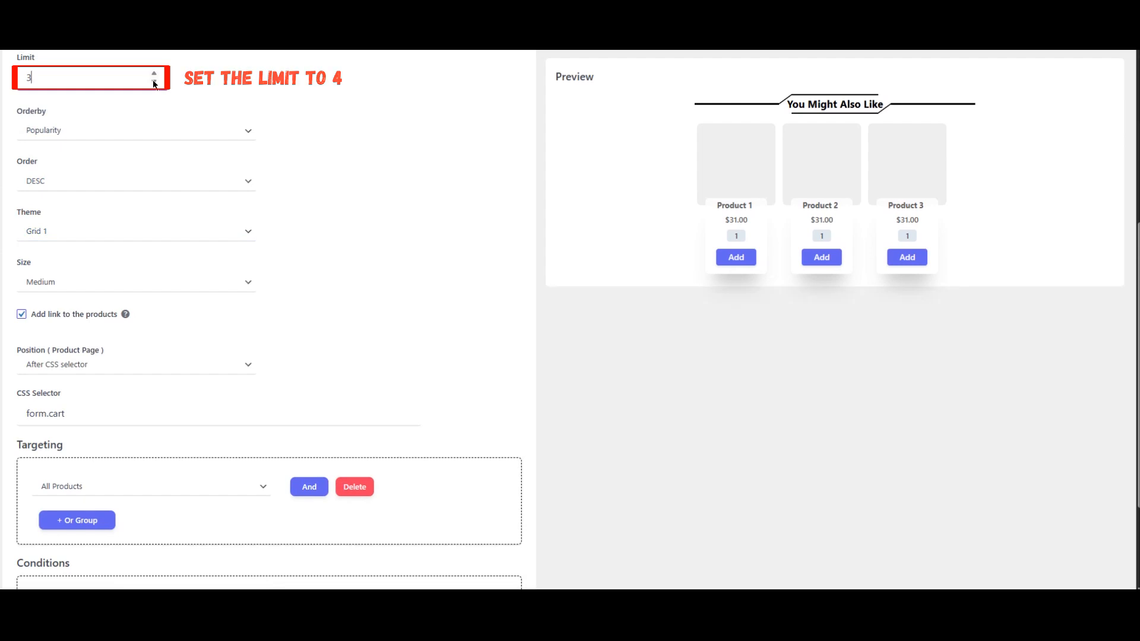
left_click(152, 74)
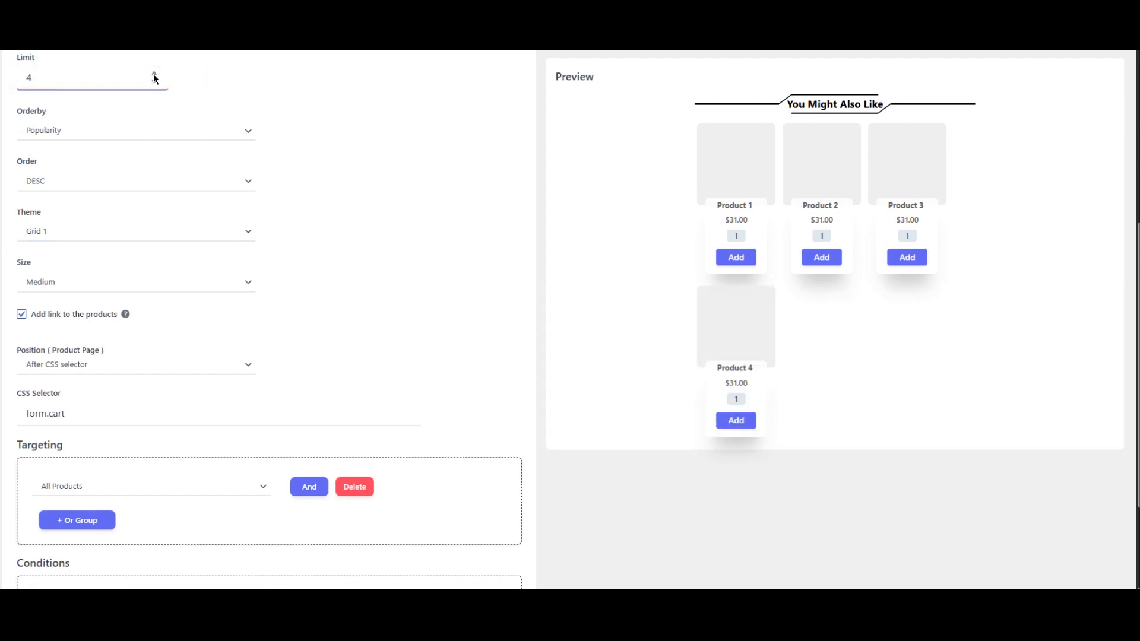
left_click(54, 133)
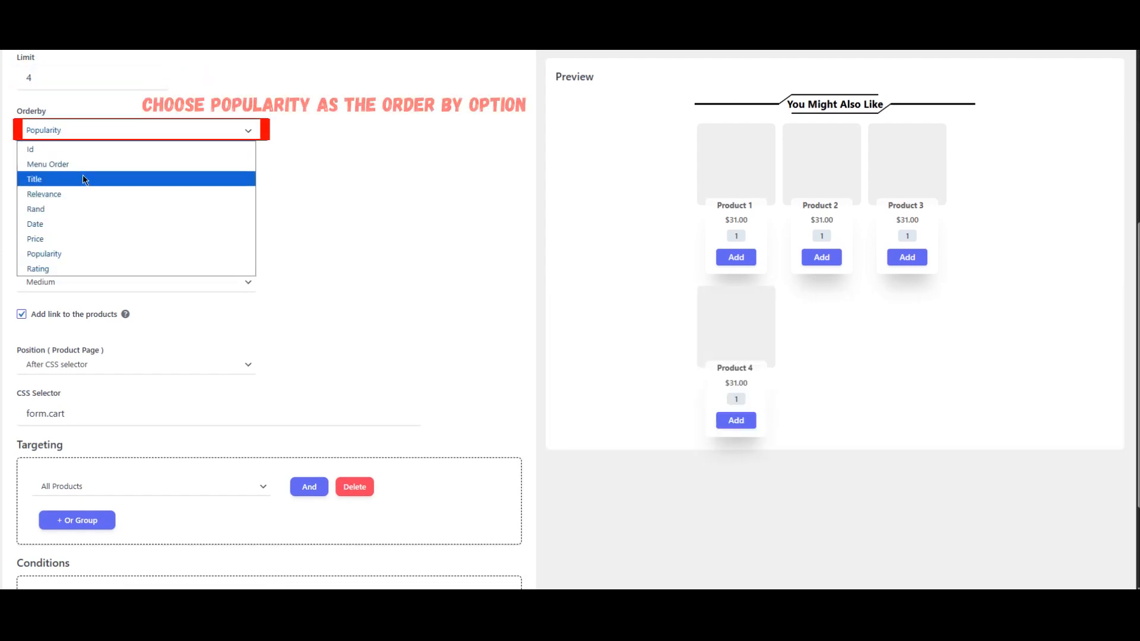
left_click(63, 253)
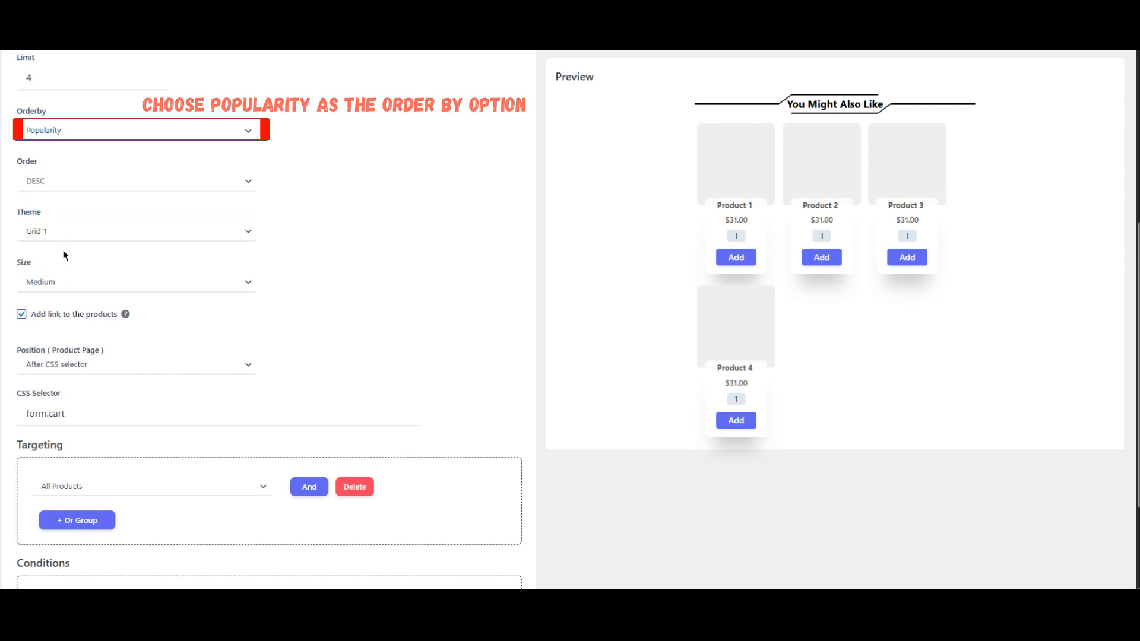
left_click(77, 183)
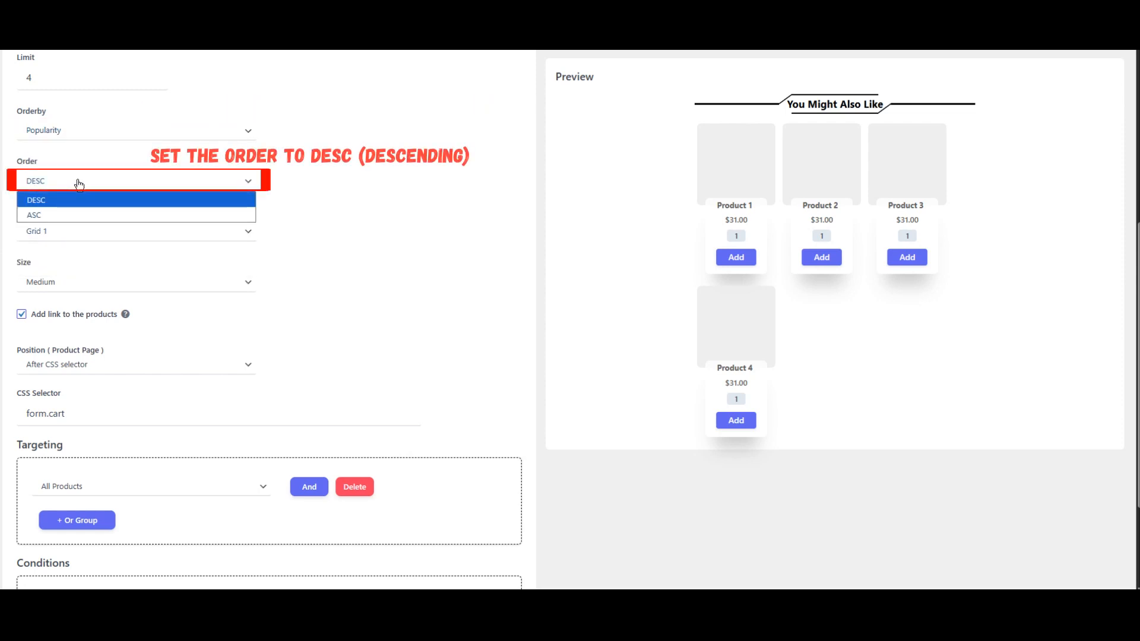
left_click(76, 200)
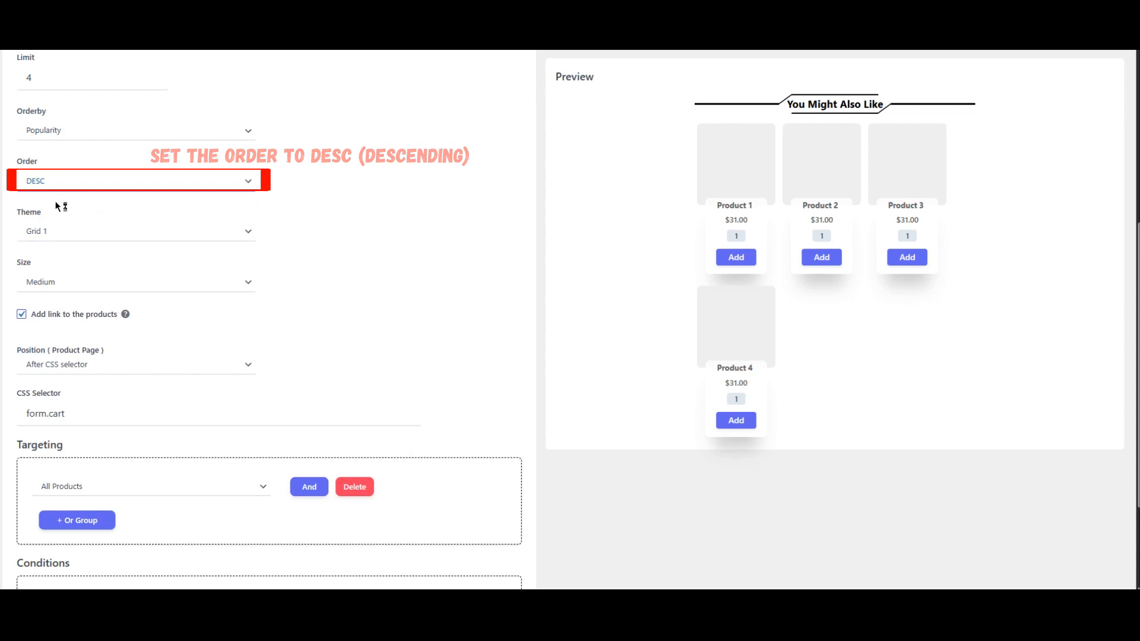
Choose the Grid 1 theme and position the recommendations on the product page with After CSS selector.
left_click(67, 236)
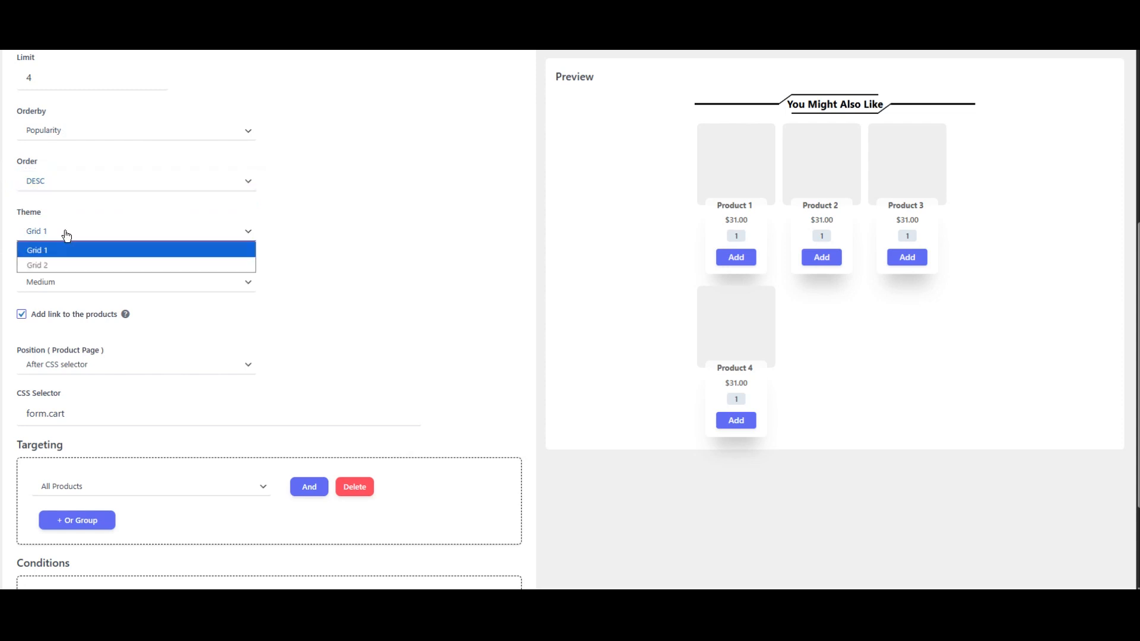
left_click(38, 251)
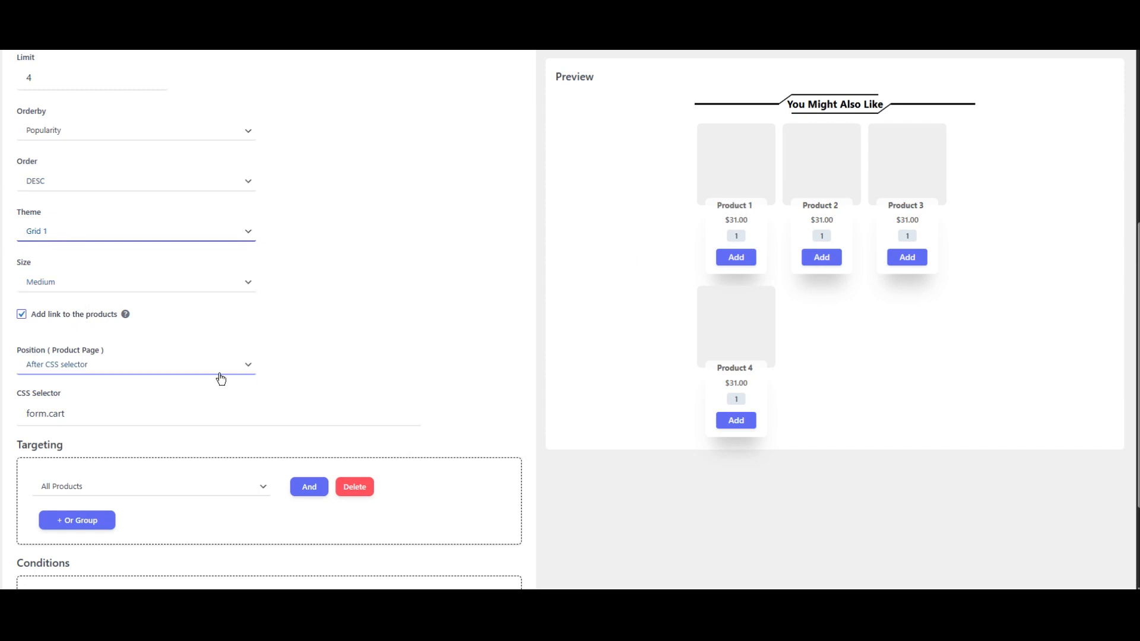
left_click(71, 364)
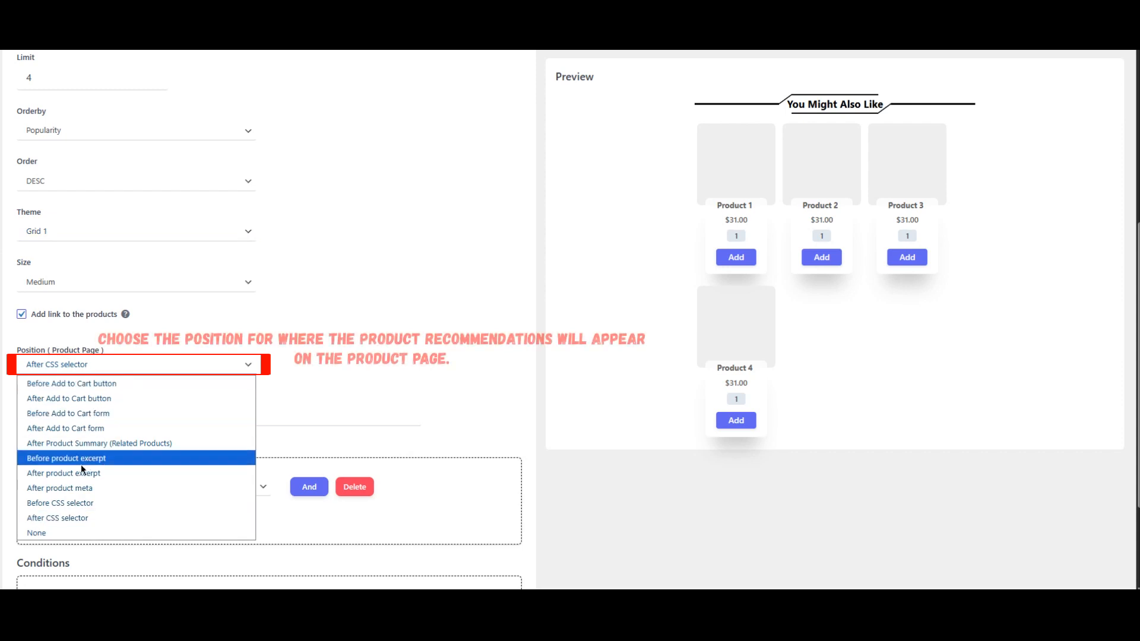
left_click(53, 519)
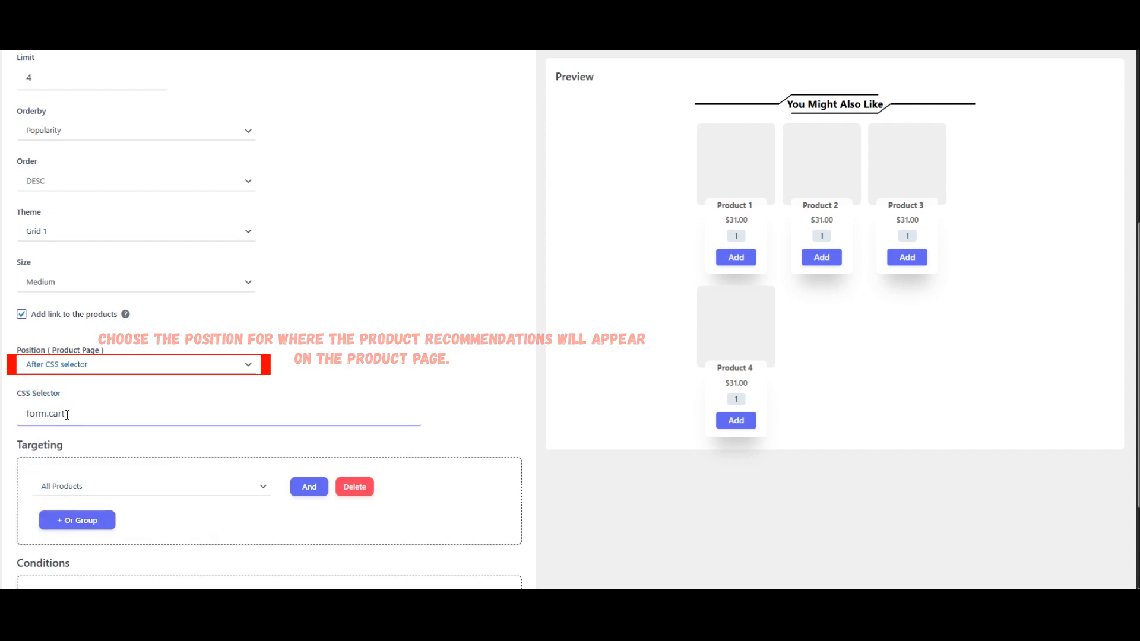
Set the targeting of the product recommendations to All Products.
scroll(364, 369, "down", 3)
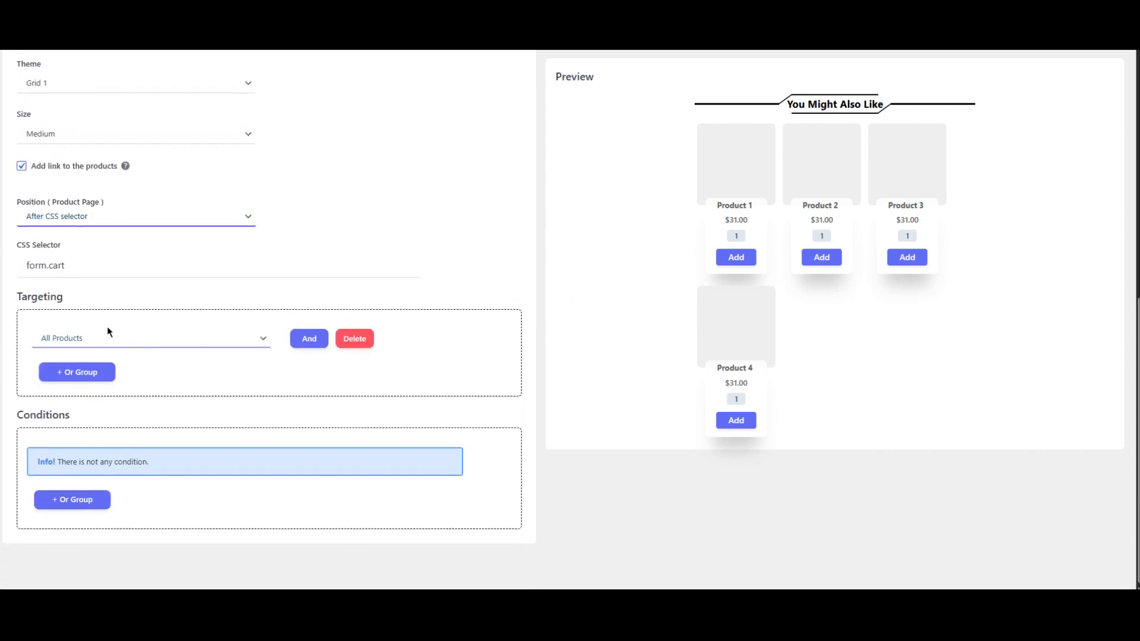
left_click(116, 340)
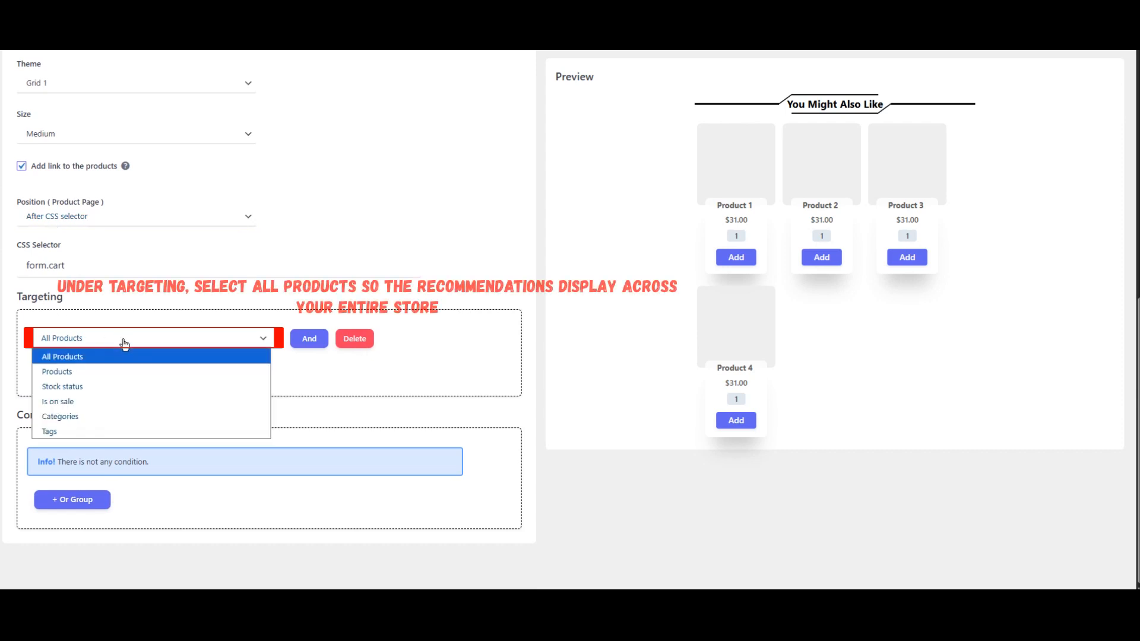
left_click(84, 360)
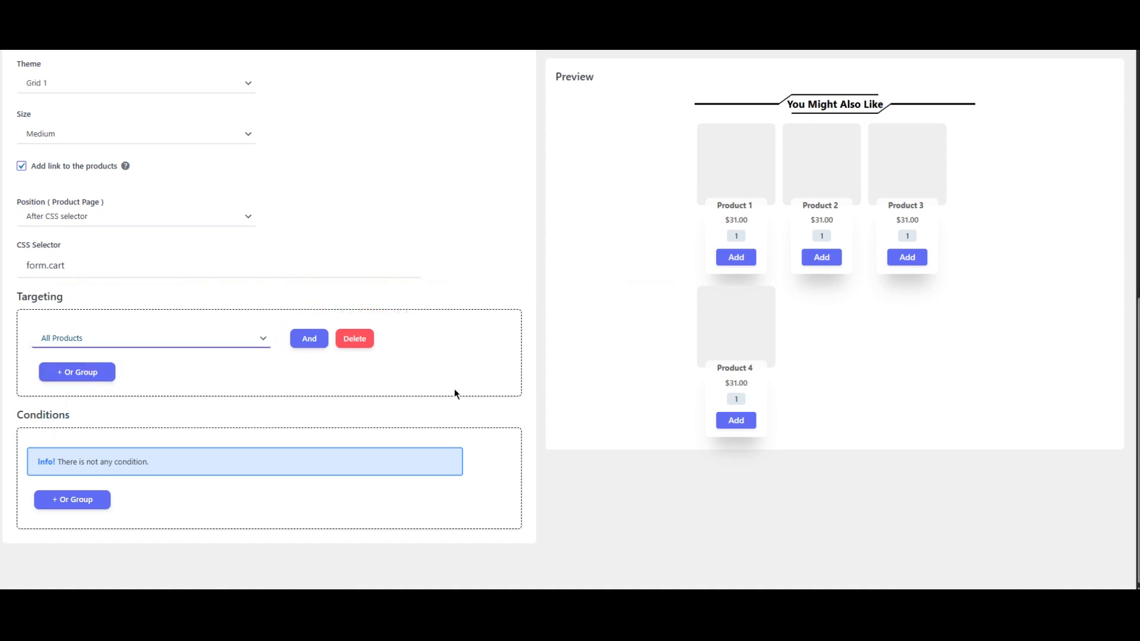
scroll(455, 388, "up", 8)
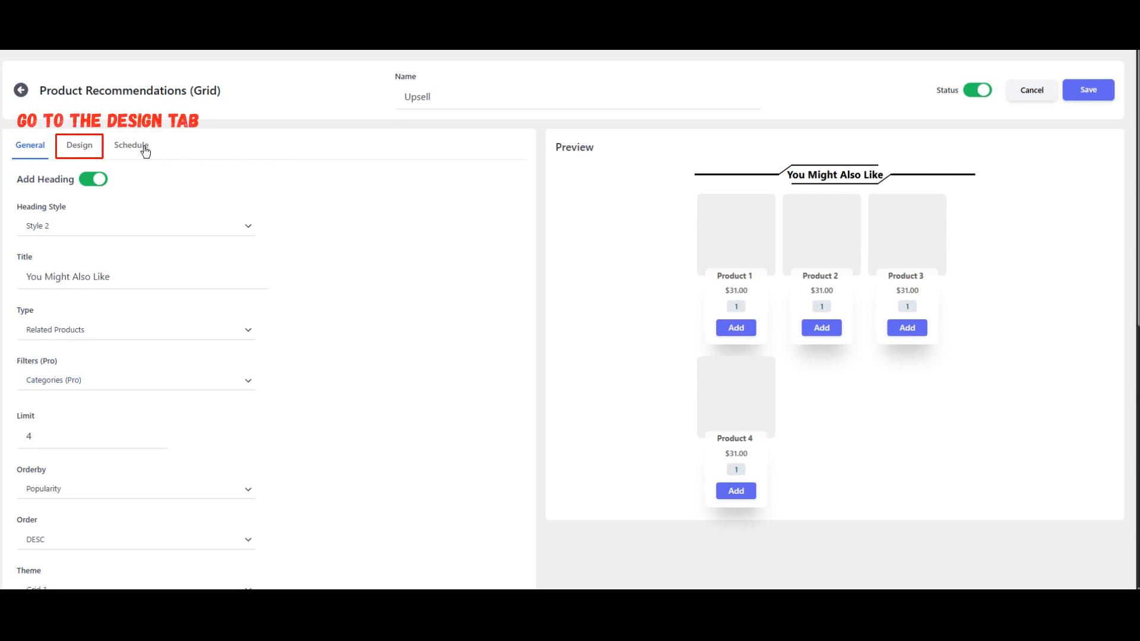
Set the product button color of the recommendations grid to pink, #ff85a9.
left_click(83, 152)
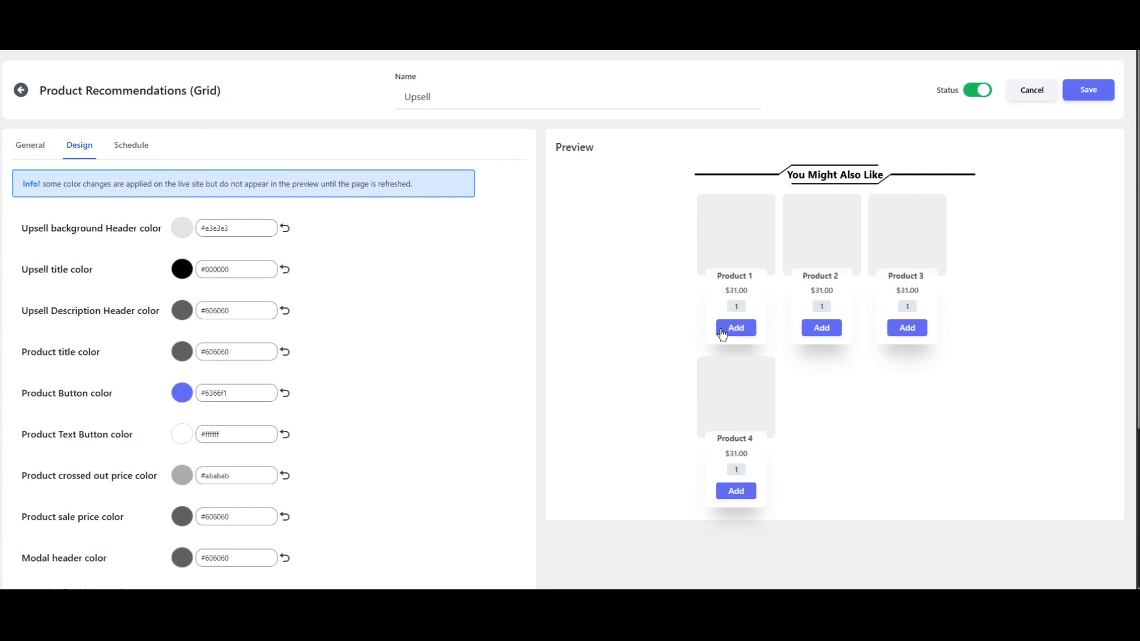
left_click(182, 402)
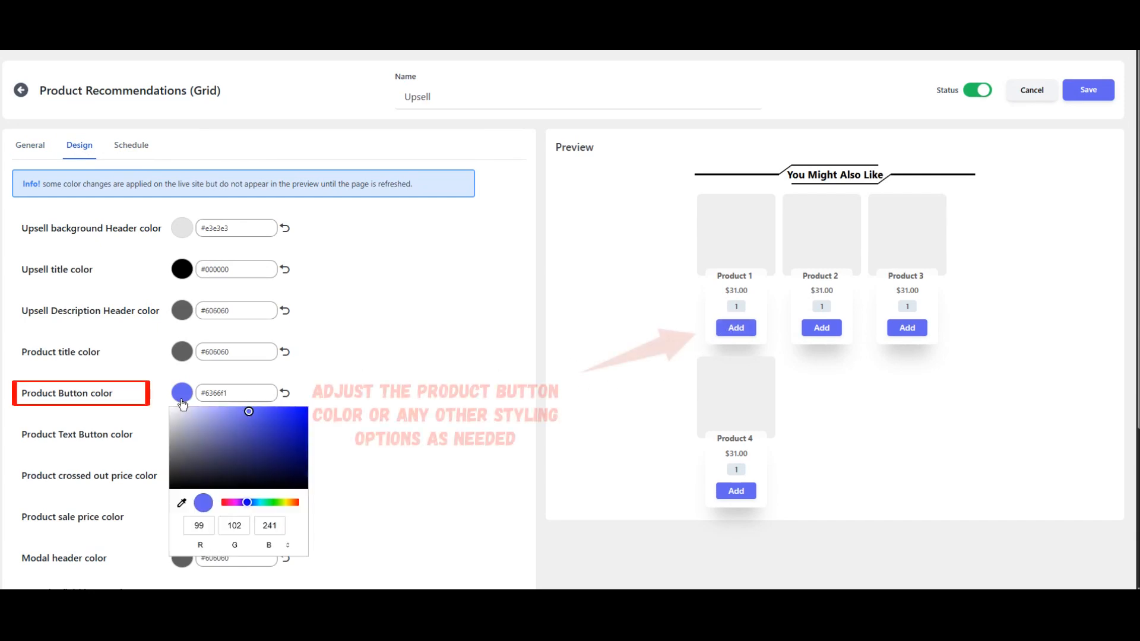
left_click(237, 504)
left_click_drag(237, 505, 226, 504)
left_click(219, 416)
mouse_move(219, 416)
left_mouse_down()
mouse_move(248, 425)
mouse_move(234, 403)
left_mouse_up()
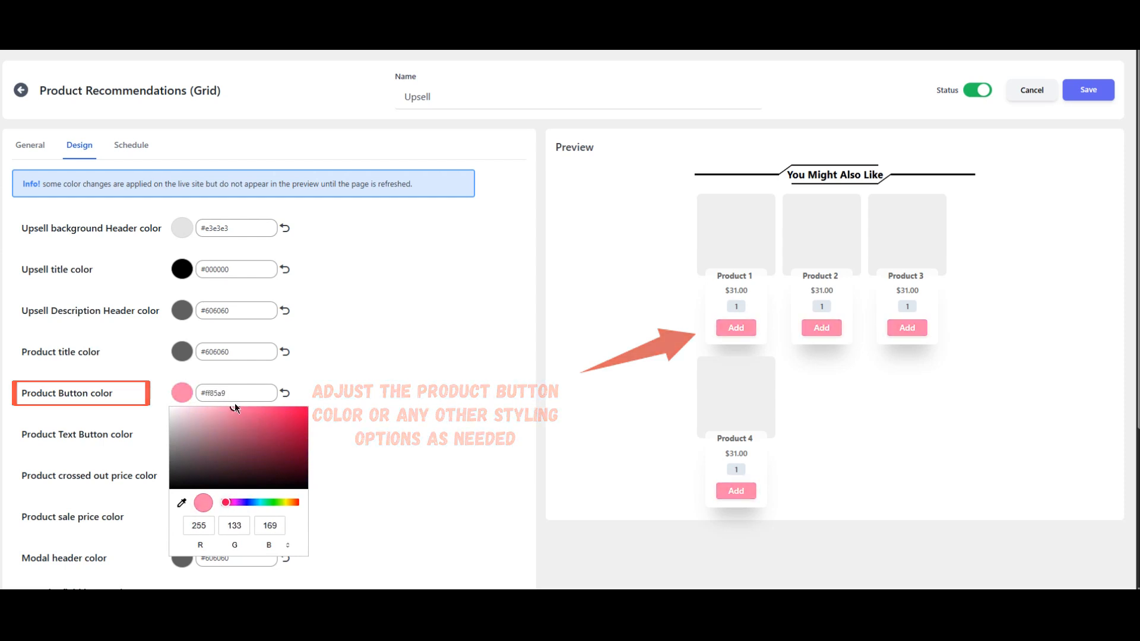
left_click(602, 349)
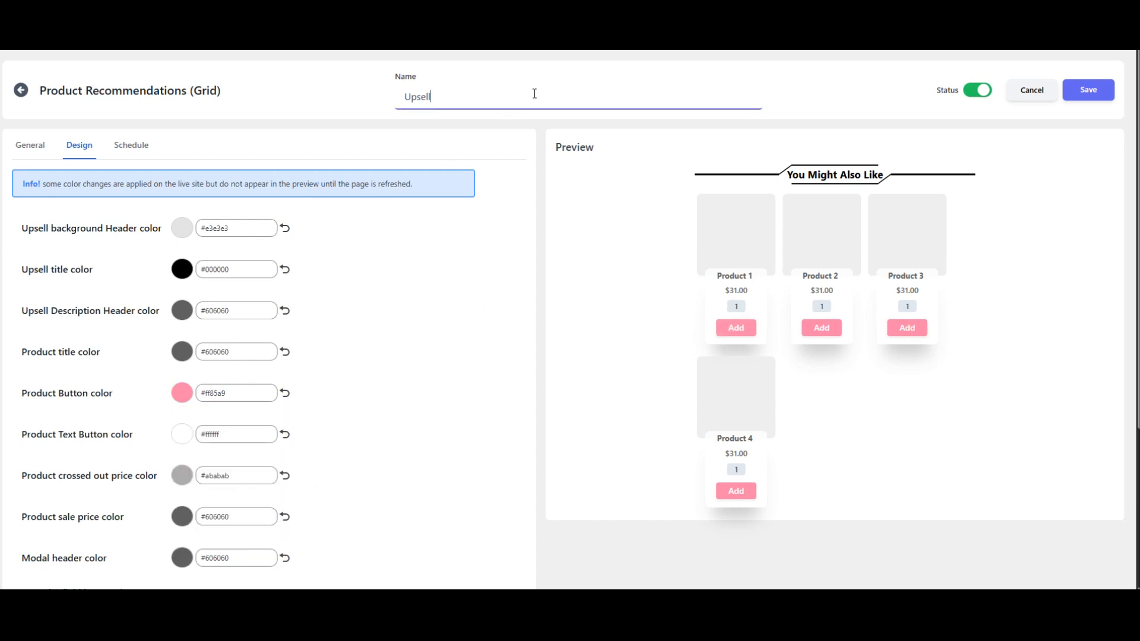
Rename the recommendations configuration to Product-Recommendations and save it.
key("ctrl+a")
key("BackSpace")
type("Pro")
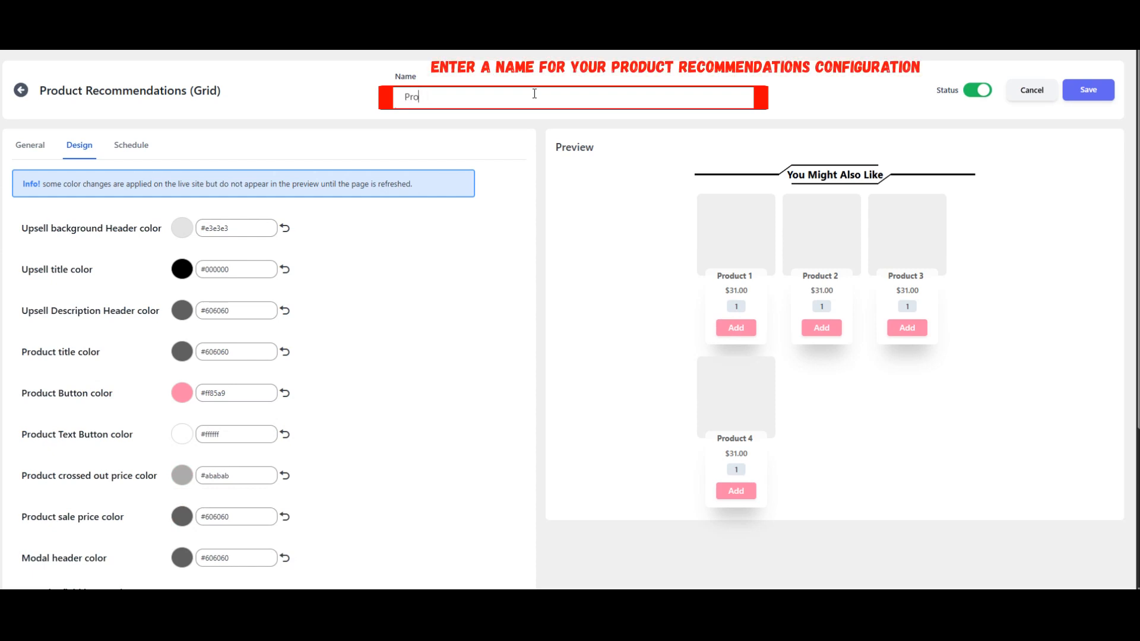
type("duct-Recommendations")
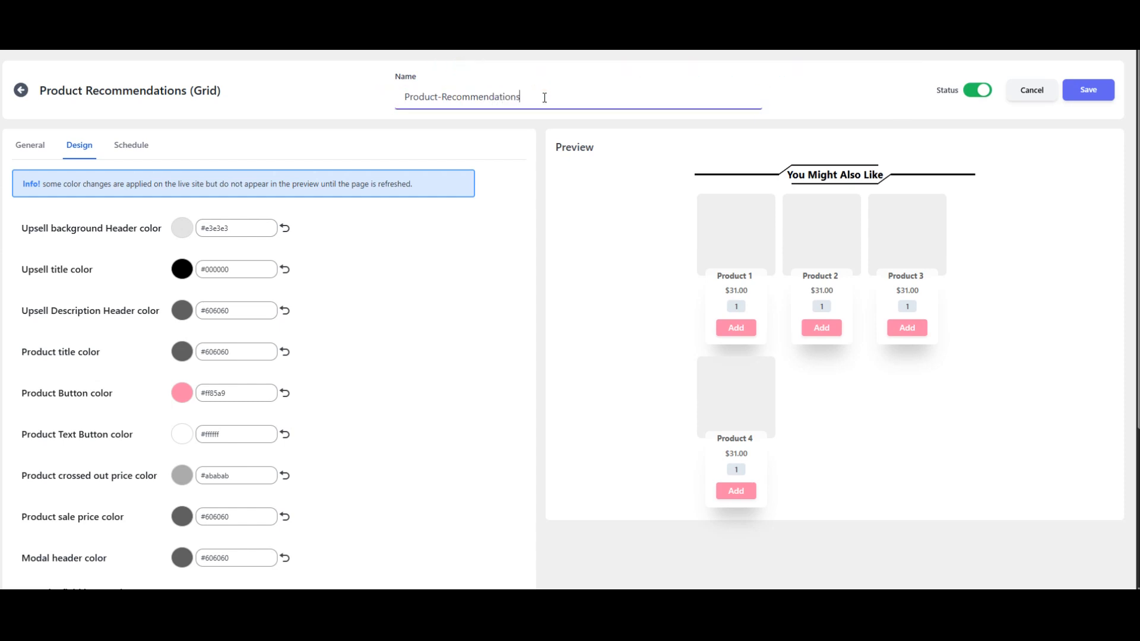
left_click(1087, 92)
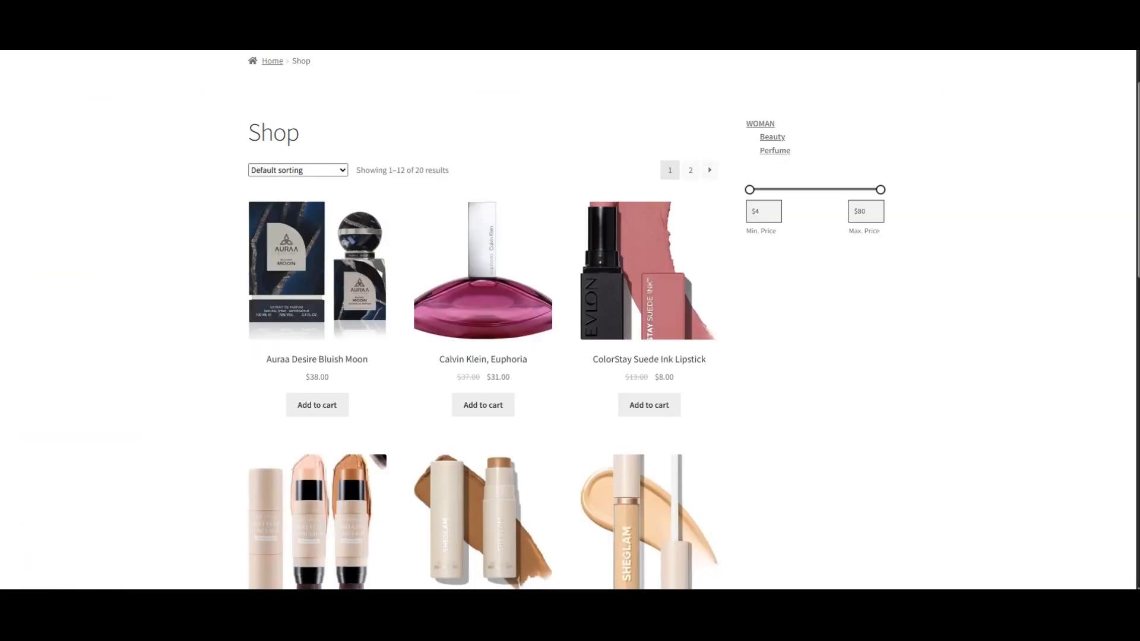
Open the Calvin Klein, Euphoria product in the shop and add the recommended Hydrating Face Primer to the cart.
left_click(516, 279)
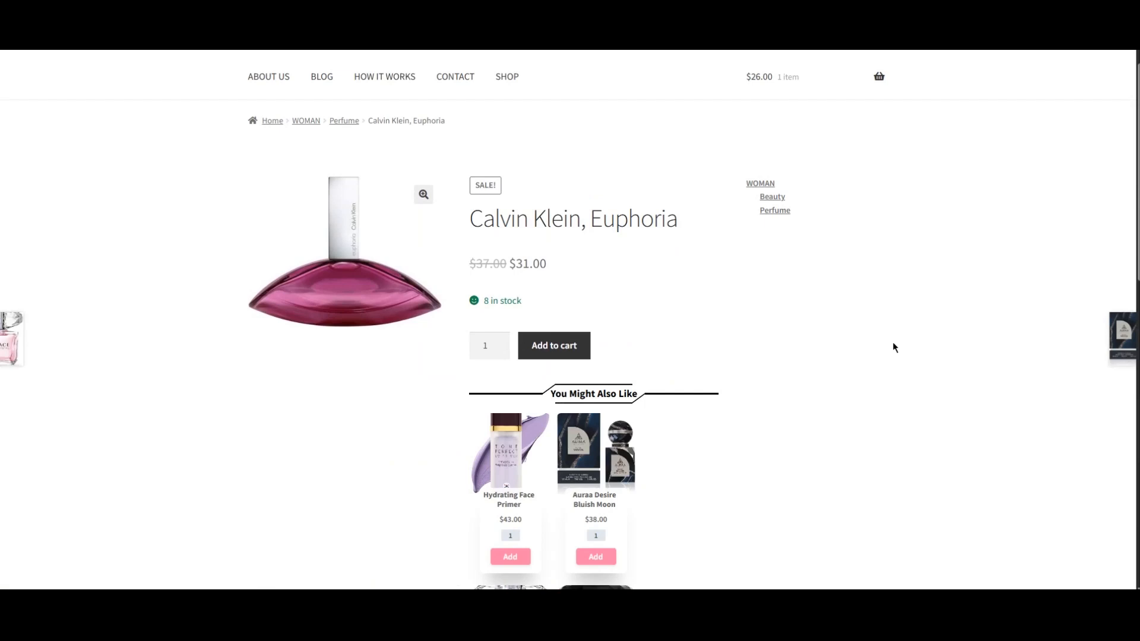
mouse_move(770, 89)
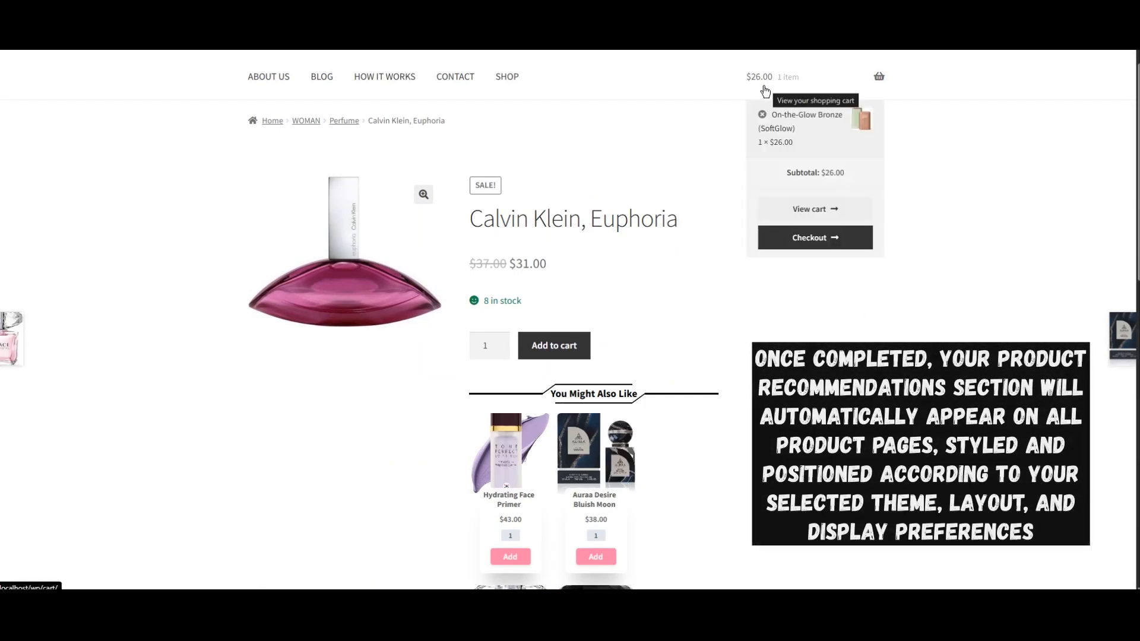
scroll(753, 253, "down", 3)
scroll(743, 217, "down", 1)
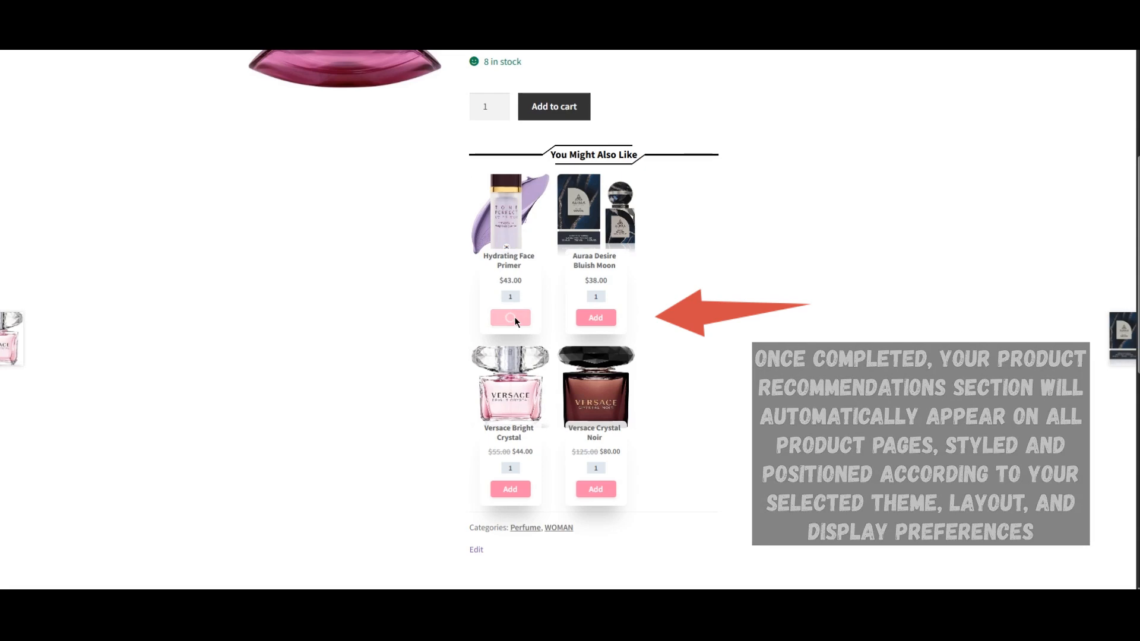
Check the shopping cart preview for the product added from the recommendations.
scroll(811, 310, "up", 3)
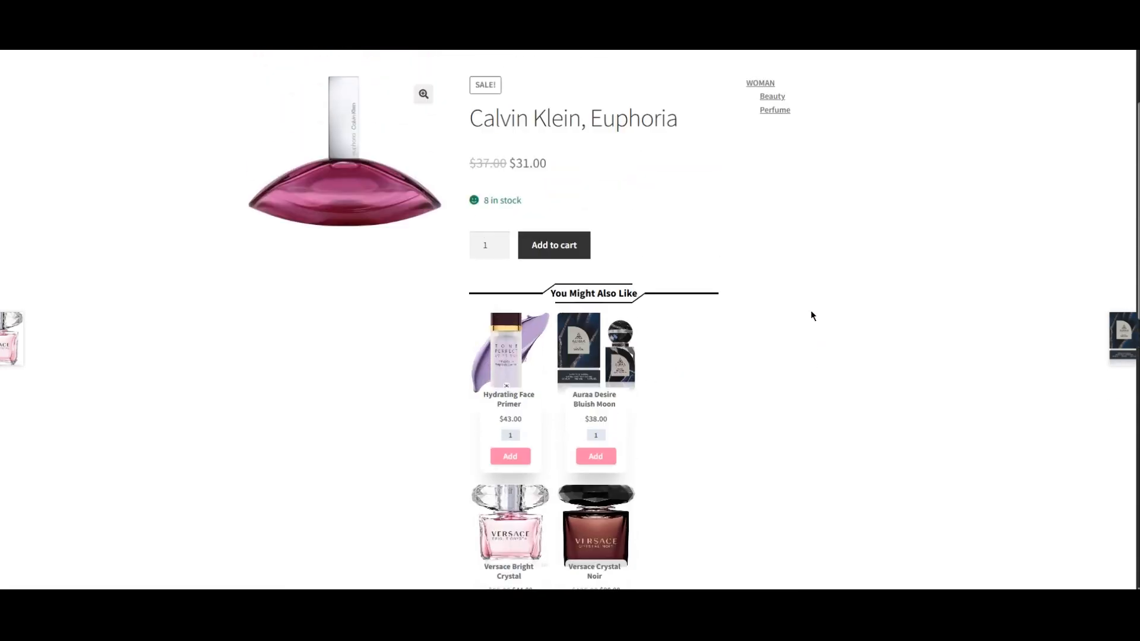
scroll(810, 310, "up", 2)
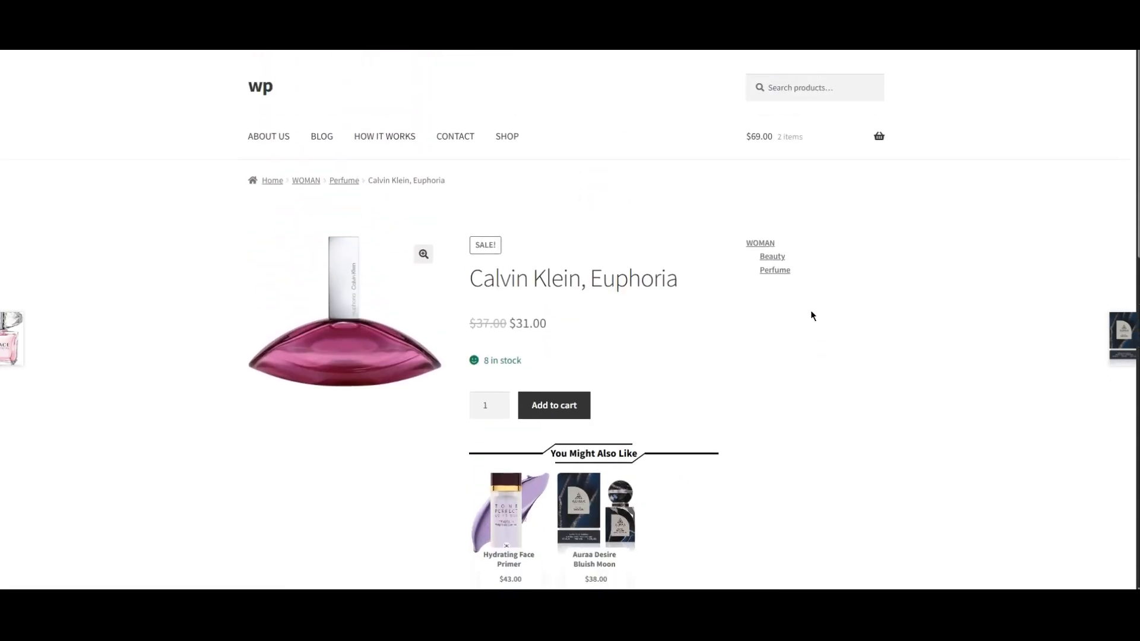
mouse_move(787, 141)
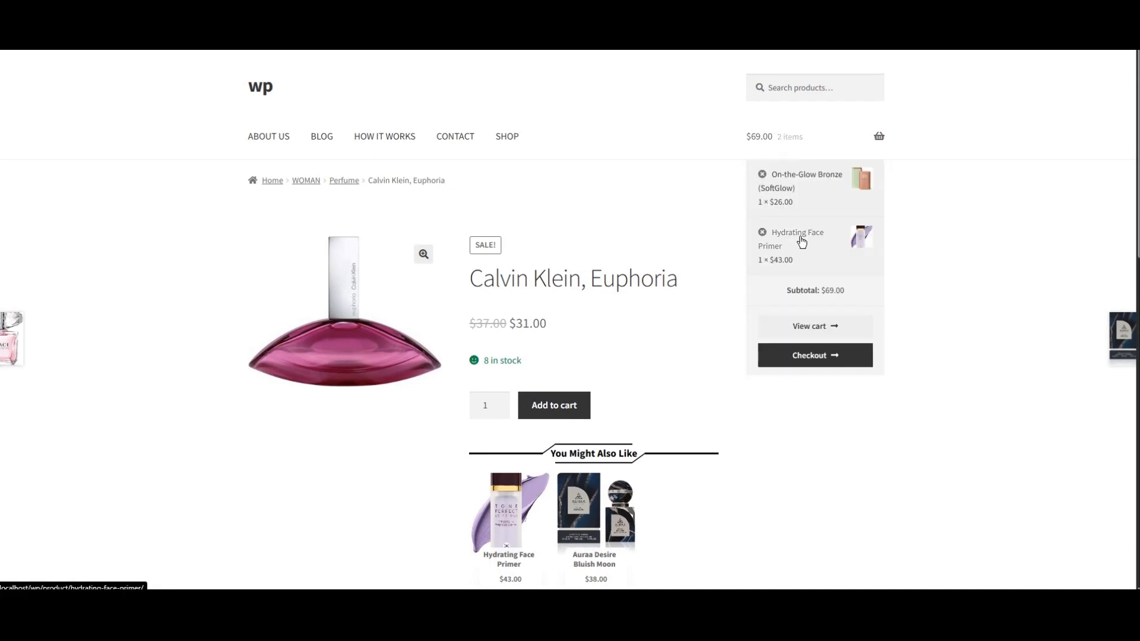